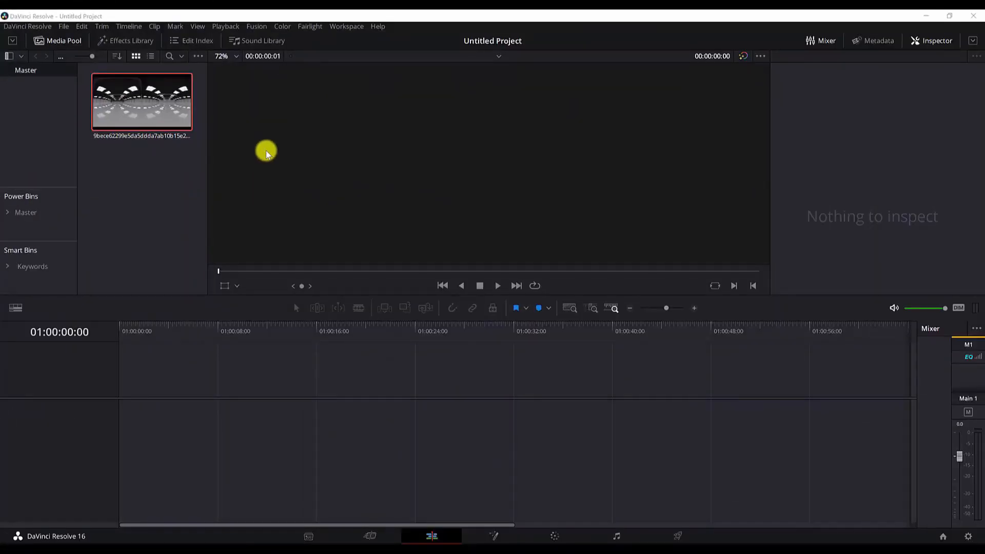
click(182, 205)
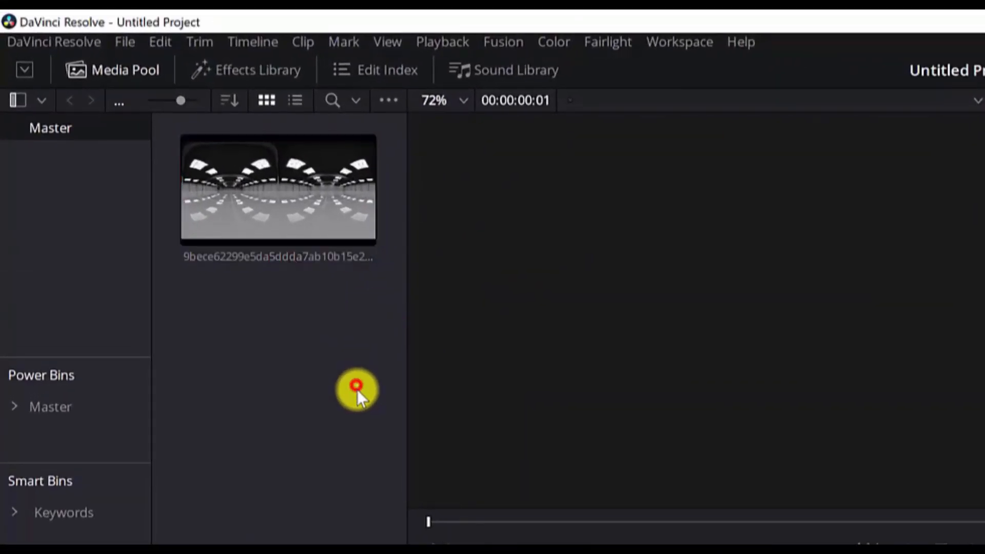
drag(369, 426, 212, 135)
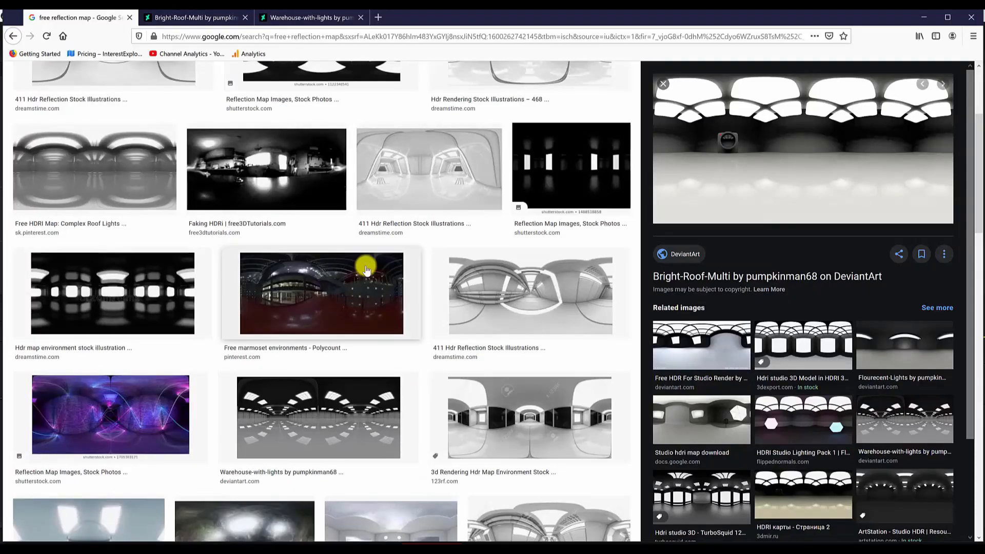
Step: Browse the image results for "free reflection map" in the web browser and open the full Warehouse-with-lights image on its DeviantArt page
scroll(346, 266, up, 3)
triple_click(199, 86)
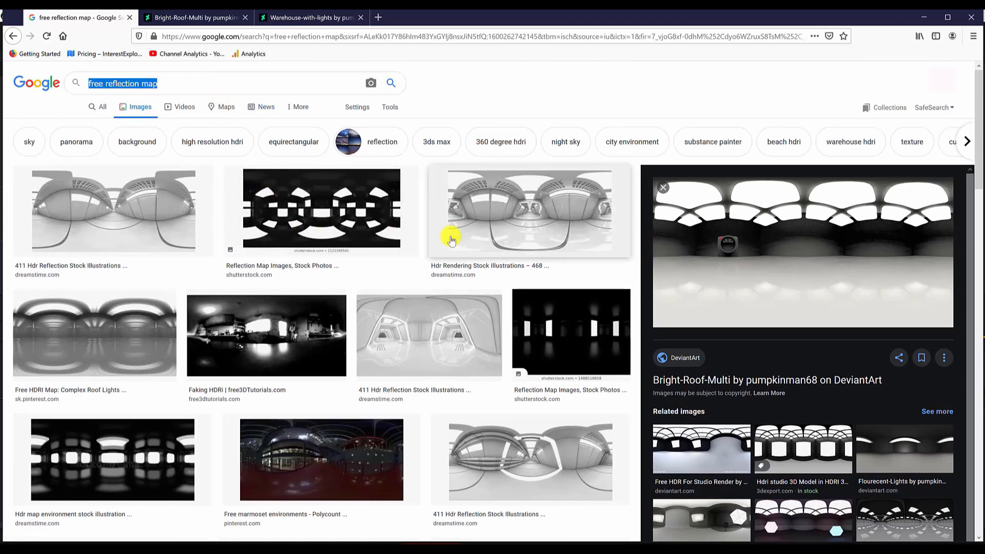
scroll(628, 272, down, 3)
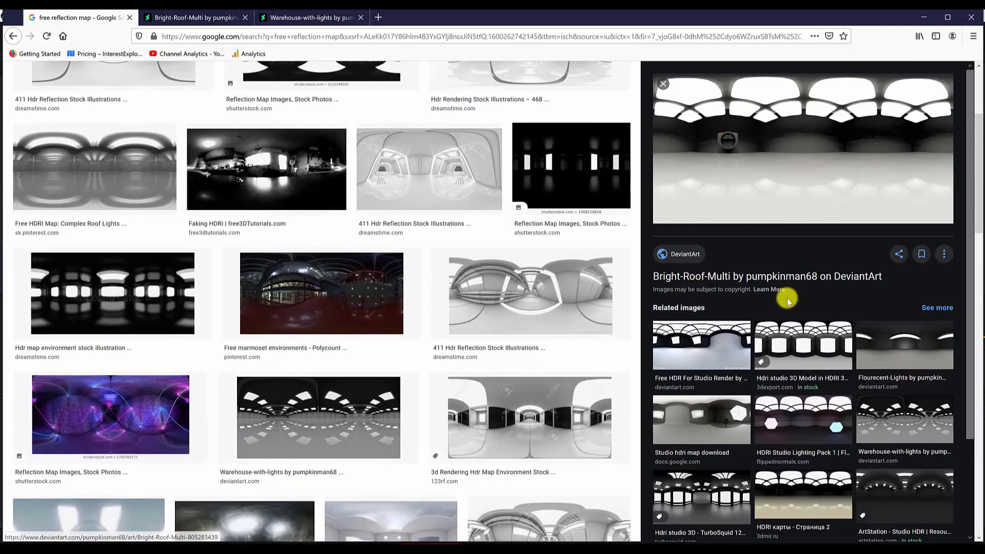
scroll(845, 403, up, 2)
click(906, 468)
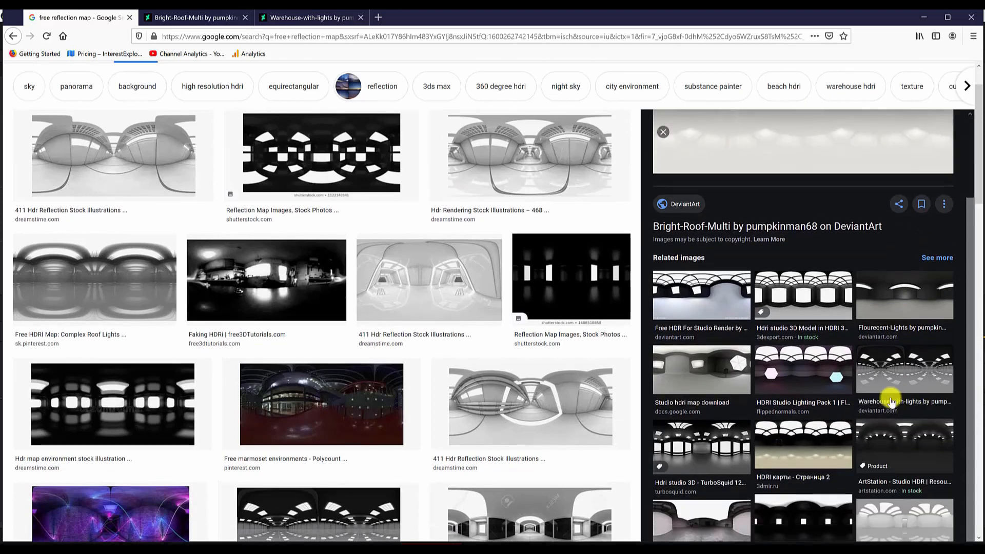
scroll(894, 374, down, 1)
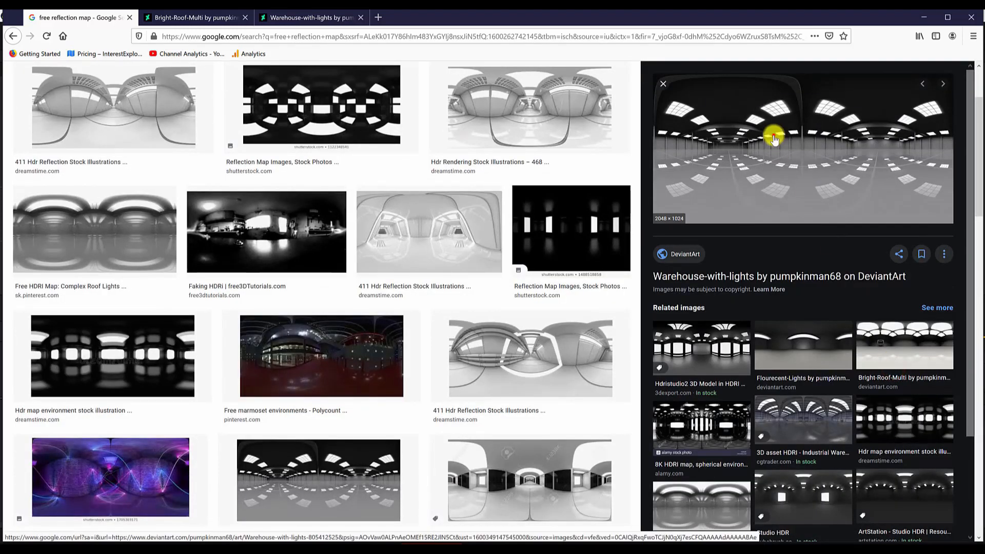
click(774, 135)
right_click(414, 234)
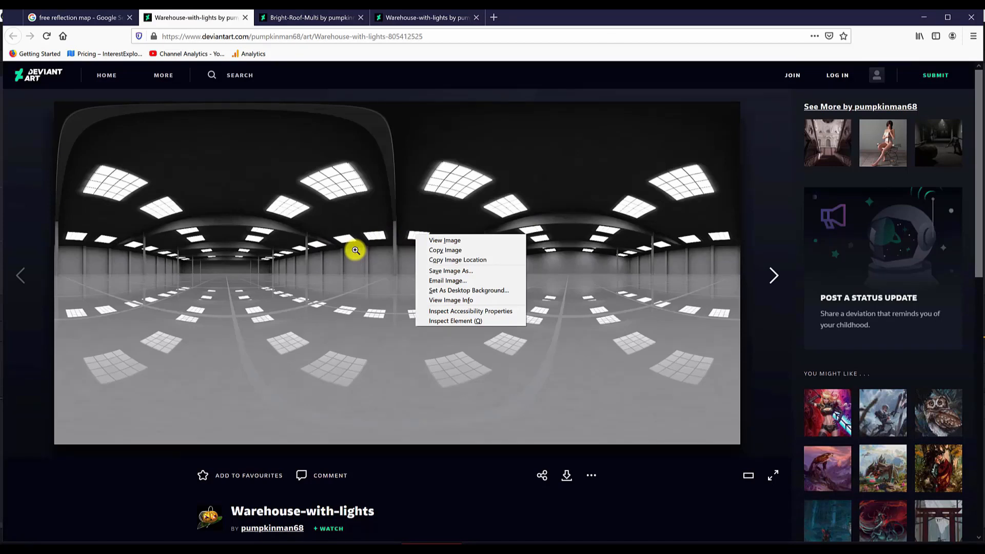
Step: Switch back to DaVinci Resolve and create a Fusion composition clip with a duration of 00:00:05:00 at 24 fps
click(455, 548)
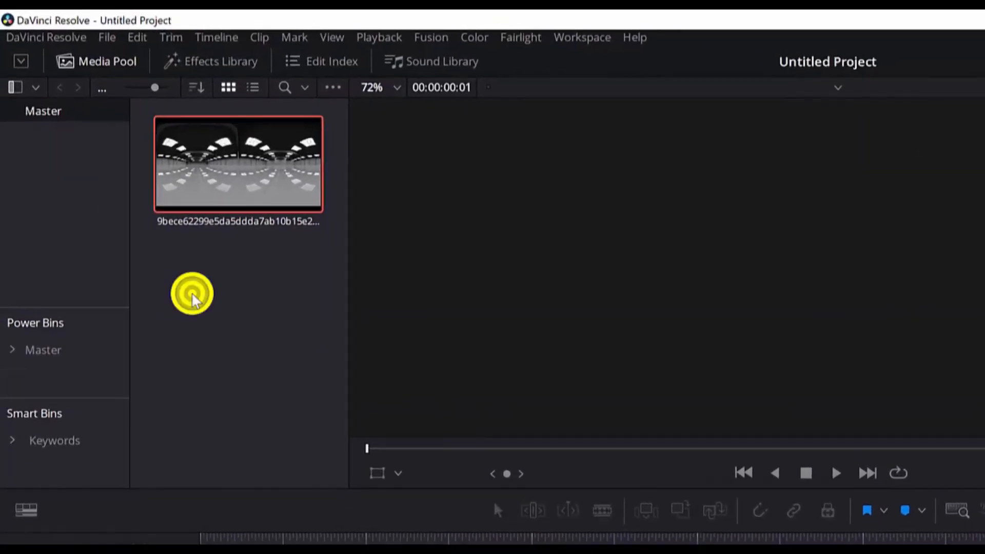
right_click(125, 196)
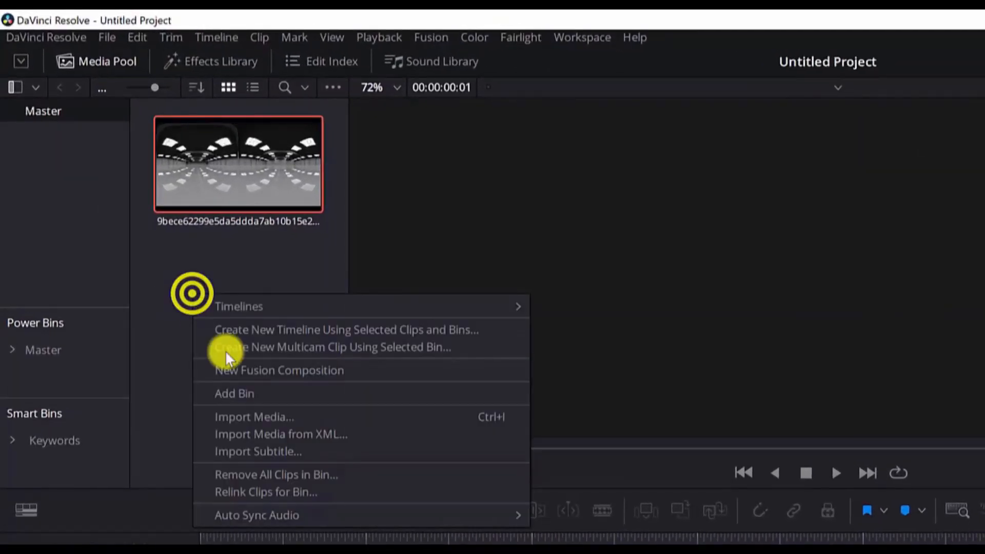
click(273, 372)
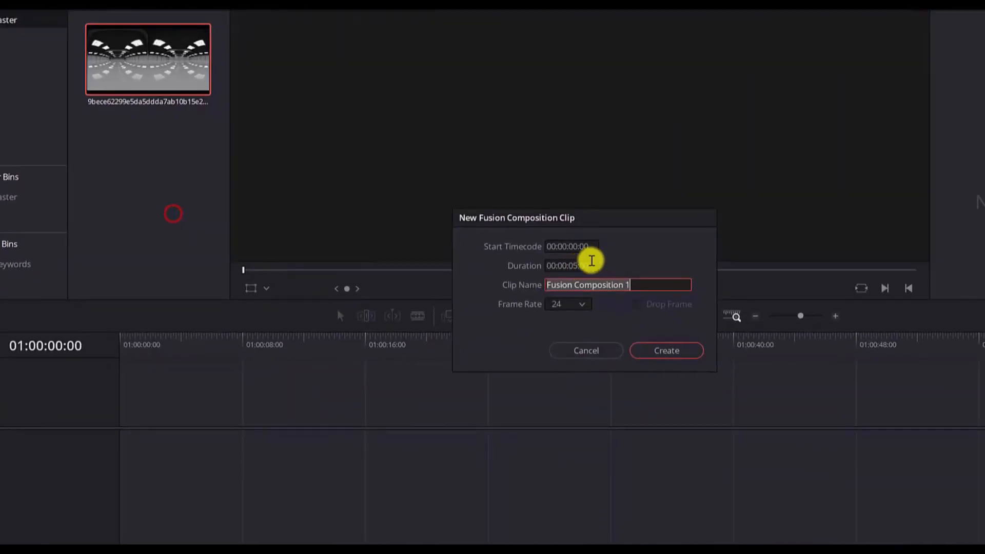
click(592, 265)
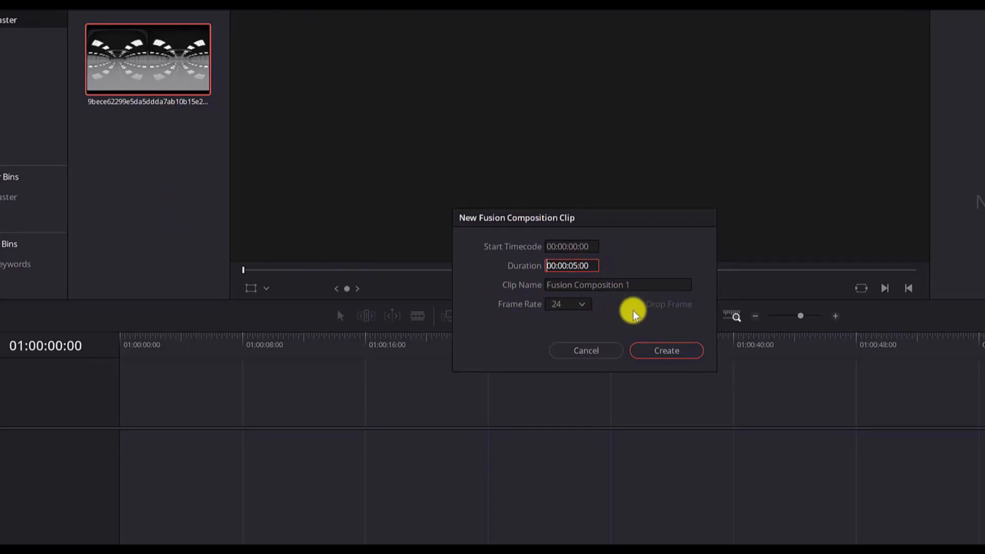
click(666, 351)
Step: Place the new Fusion composition at the start of the timeline and open it on the Fusion page
drag(156, 167, 115, 410)
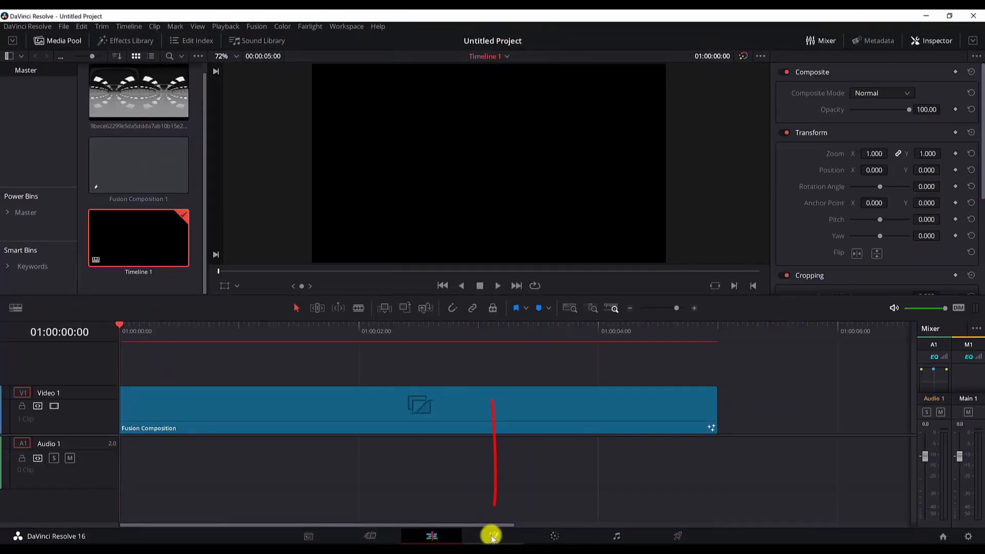
click(493, 536)
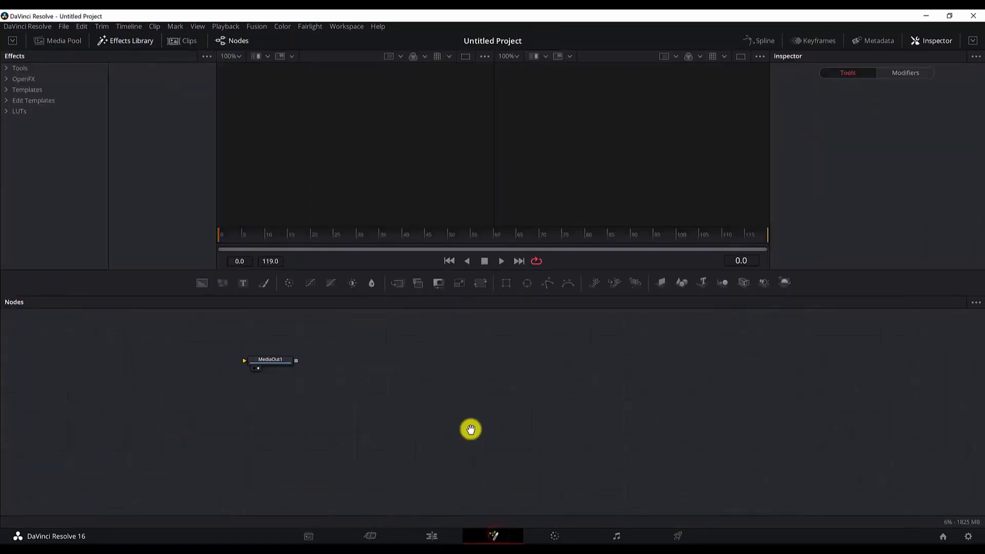
Step: Set the node graph's connections to orthogonal pipes and turn on automatic alignment of its nodes
right_click(281, 377)
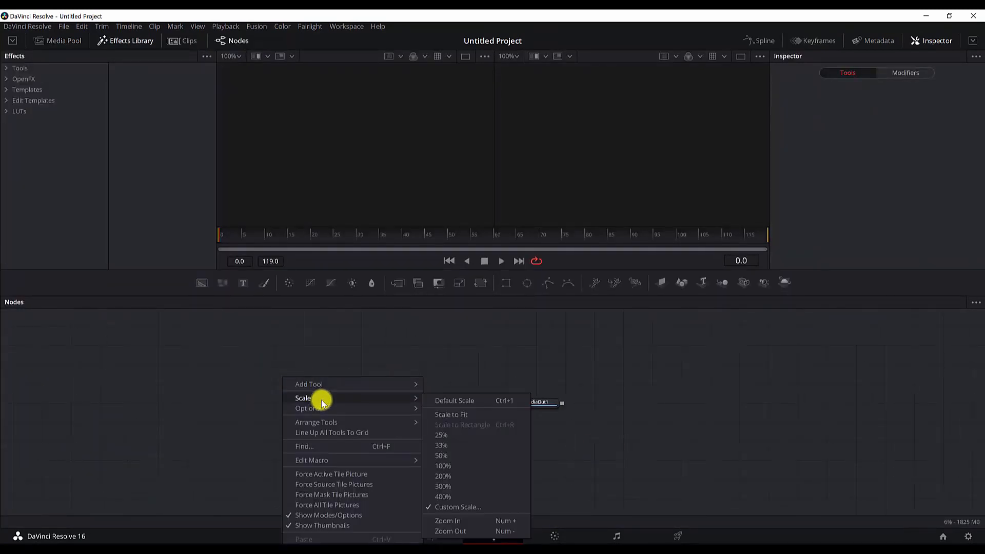
click(338, 406)
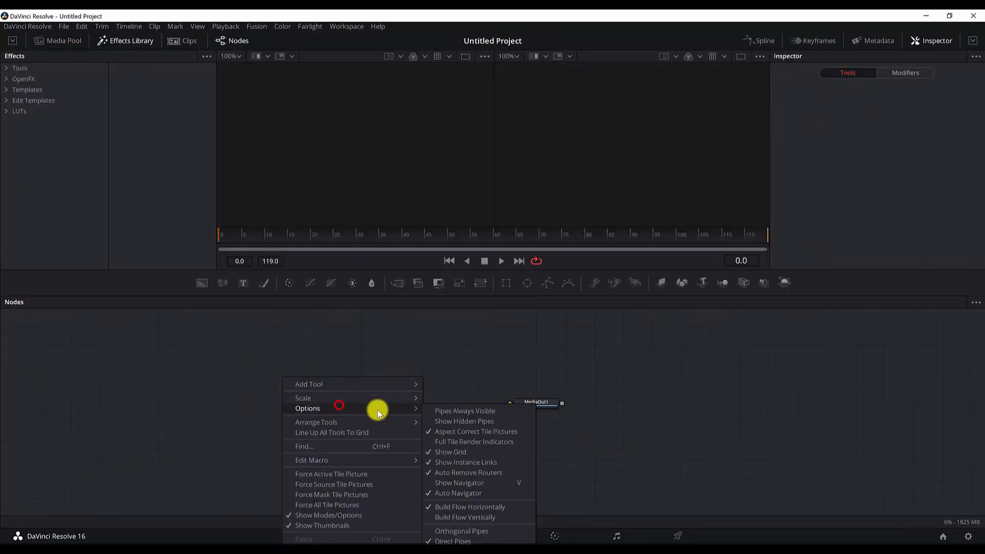
click(468, 532)
right_click(290, 402)
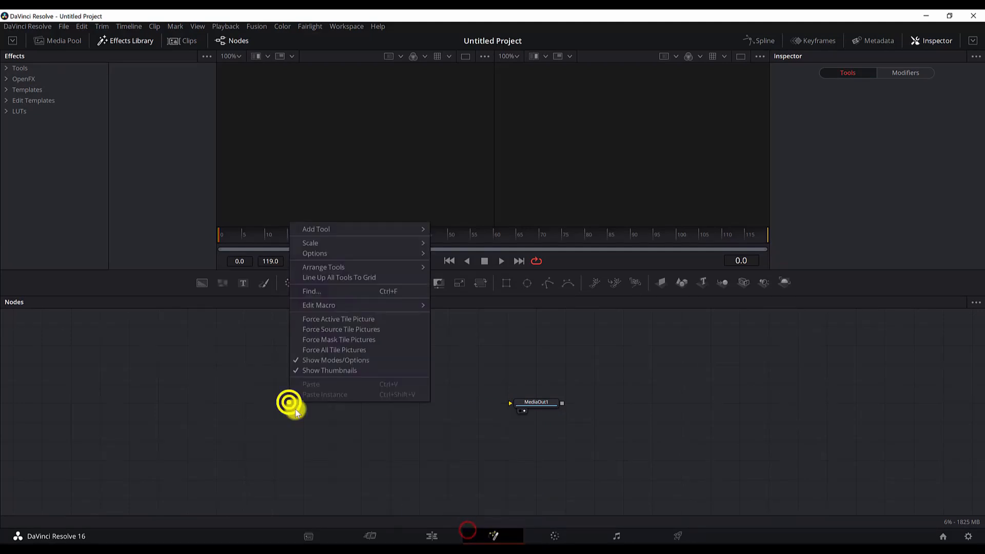
mouse_move(344, 267)
click(461, 267)
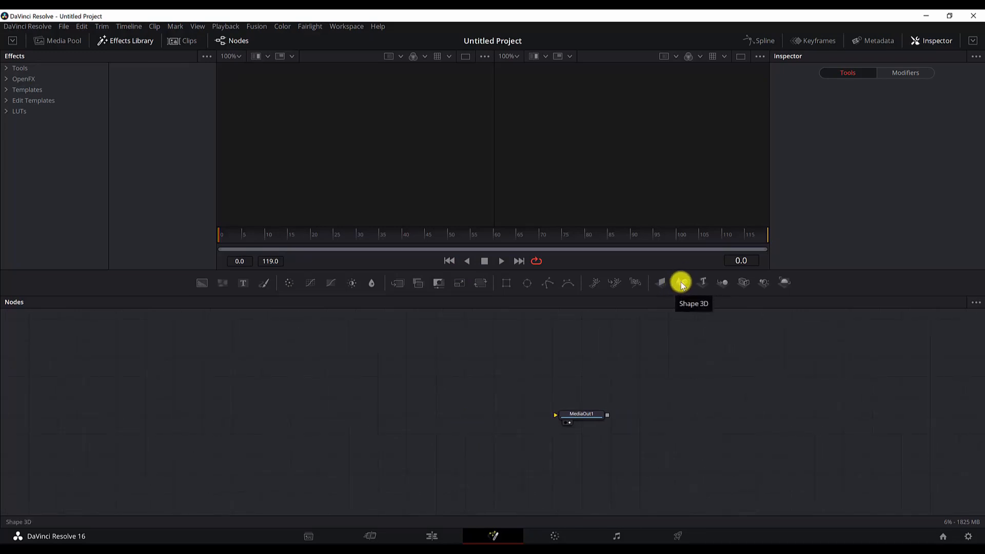
Step: Add a Shape 3D node beside the MediaOut1 node and set its shape to Sphere
key(ctrl+space)
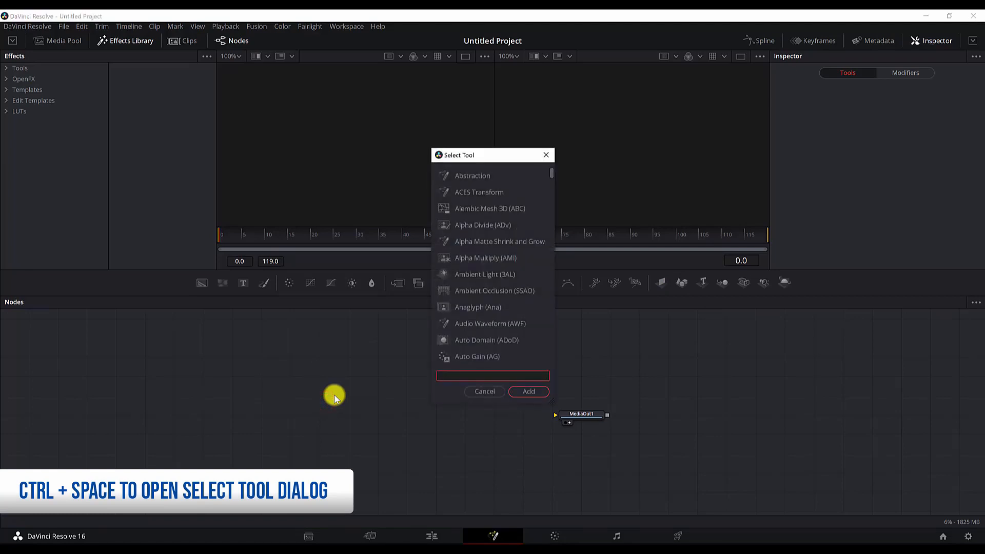
text(shape3d)
key(Return)
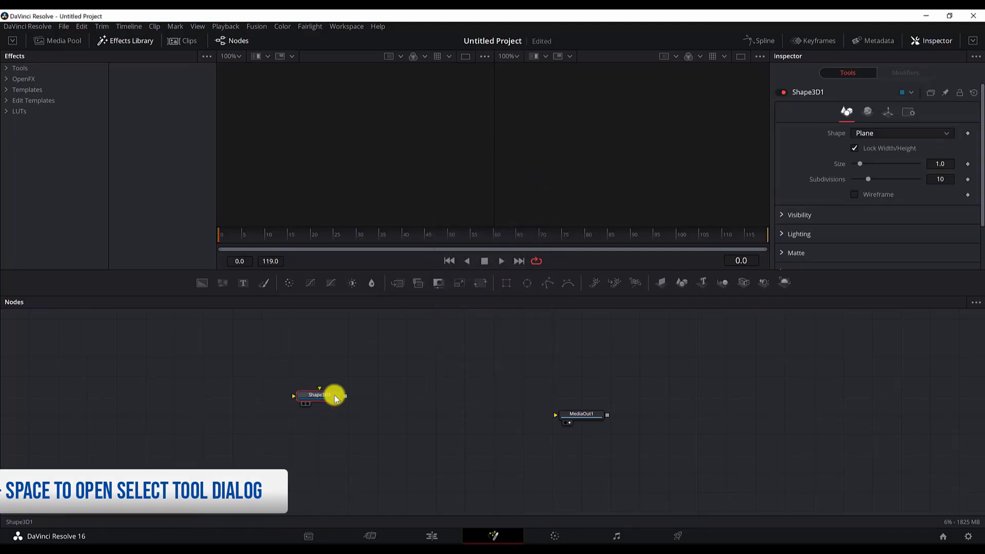
click(886, 135)
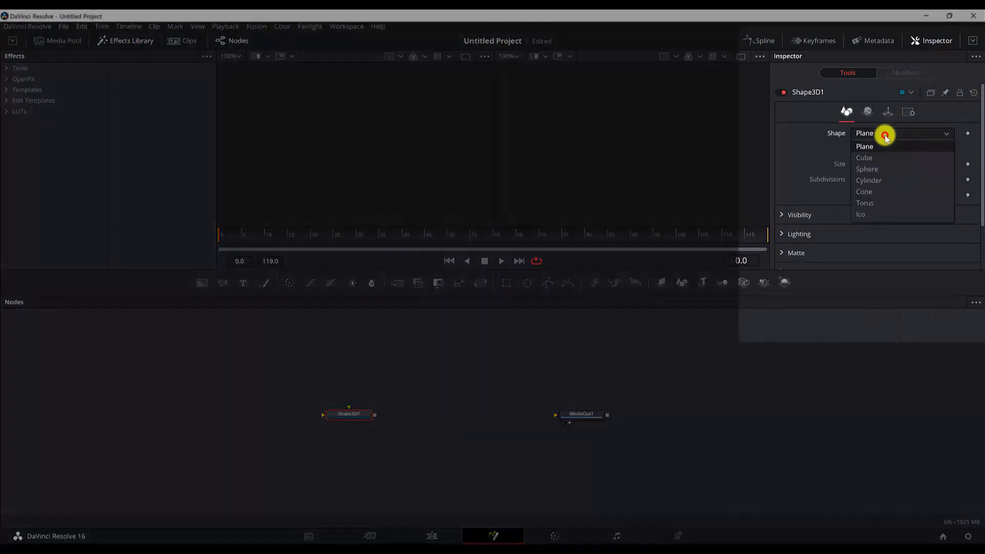
click(879, 169)
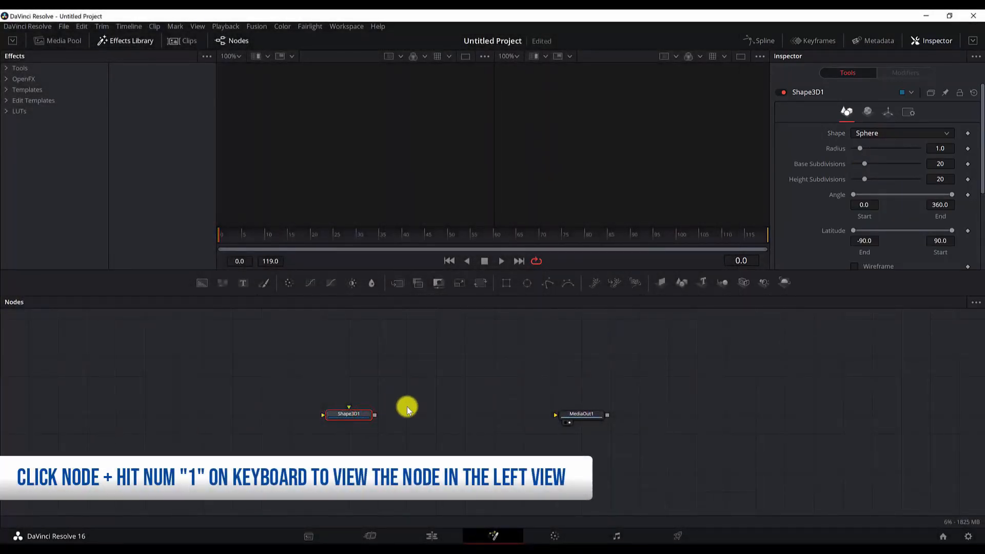
Step: Show the sphere node in viewer 1 and frame the whole sphere in the perspective view
key(1)
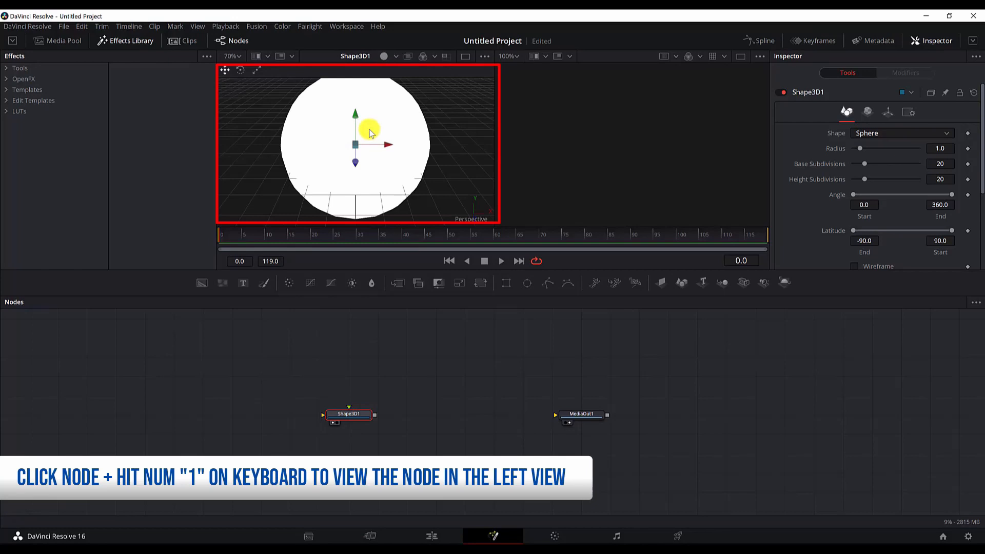
scroll(370, 132, down, 3)
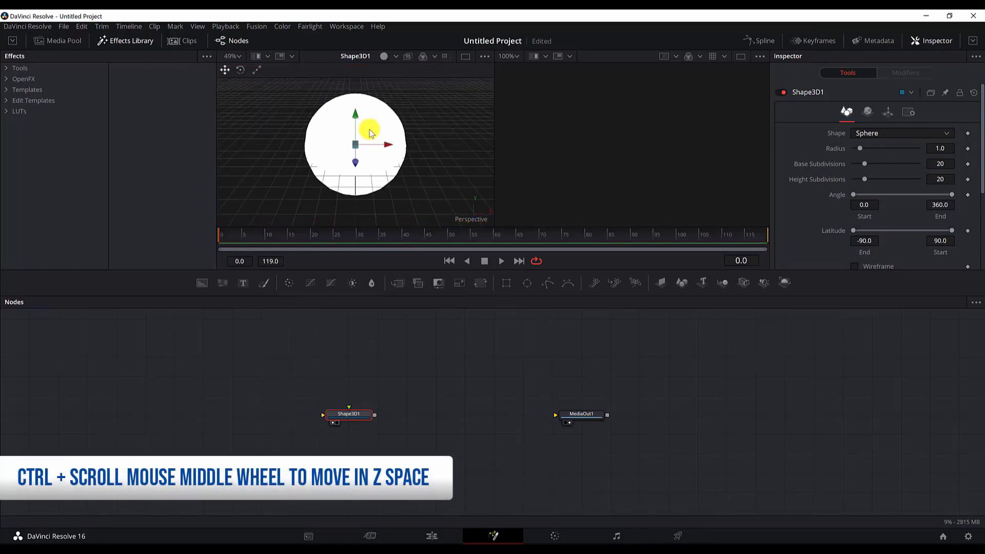
scroll(370, 128, up, 3)
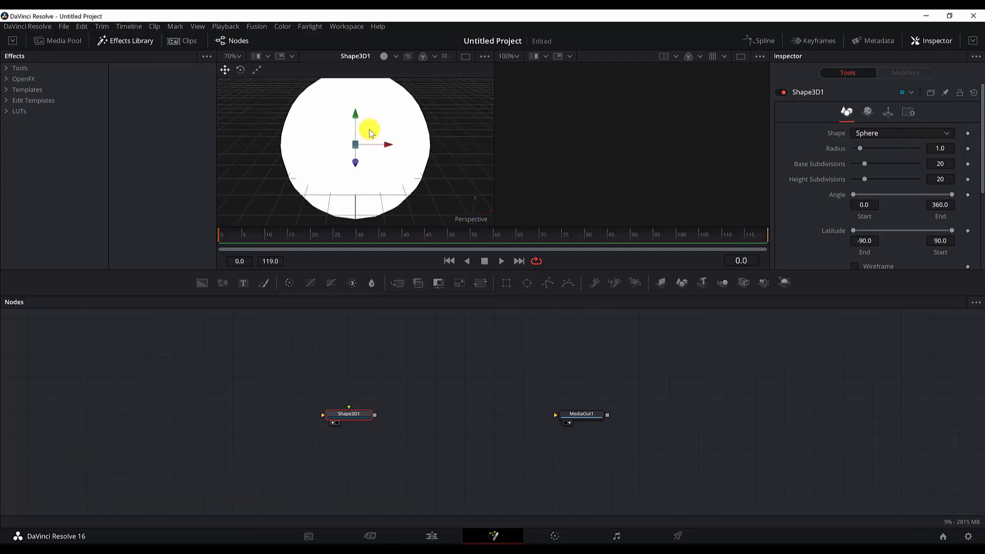
scroll(370, 130, down, 3)
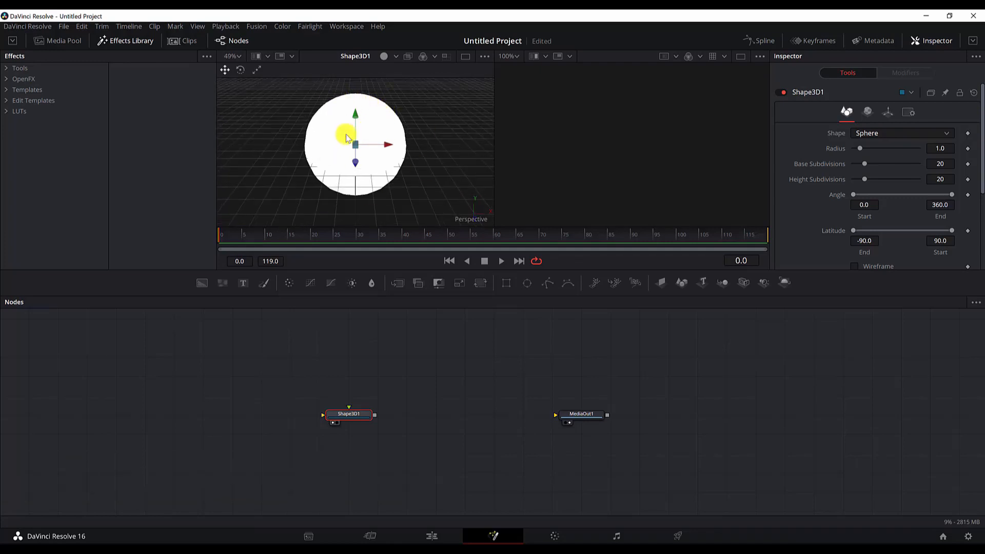
scroll(358, 138, up, 1)
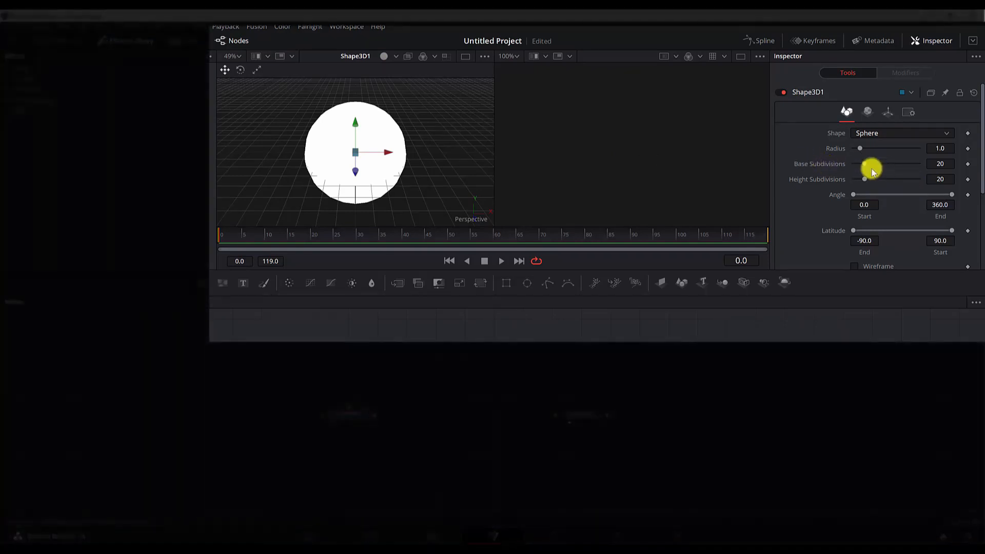
Step: Smooth the sphere by setting its Base Subdivisions to 100 and raising its Height Subdivisions
drag(864, 164, 918, 165)
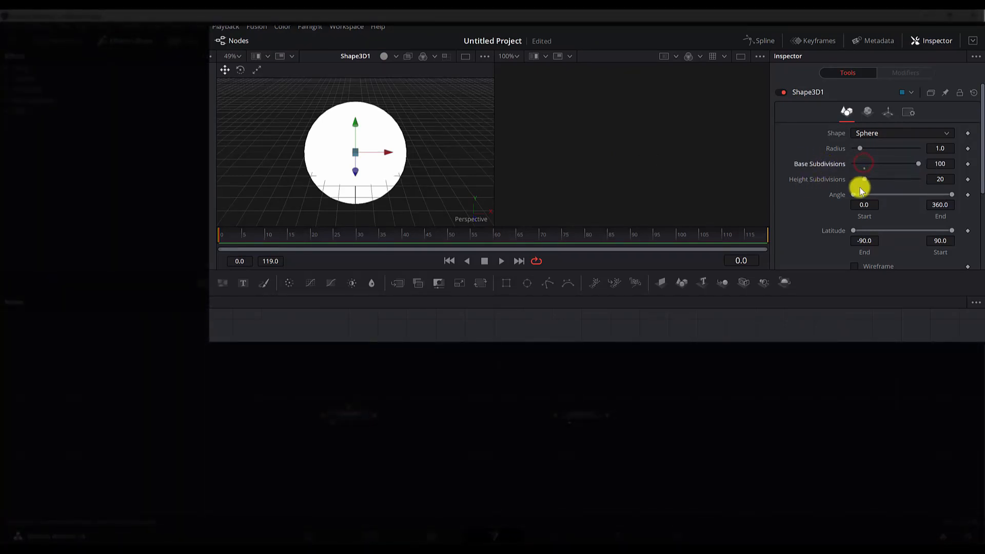
drag(864, 180, 908, 179)
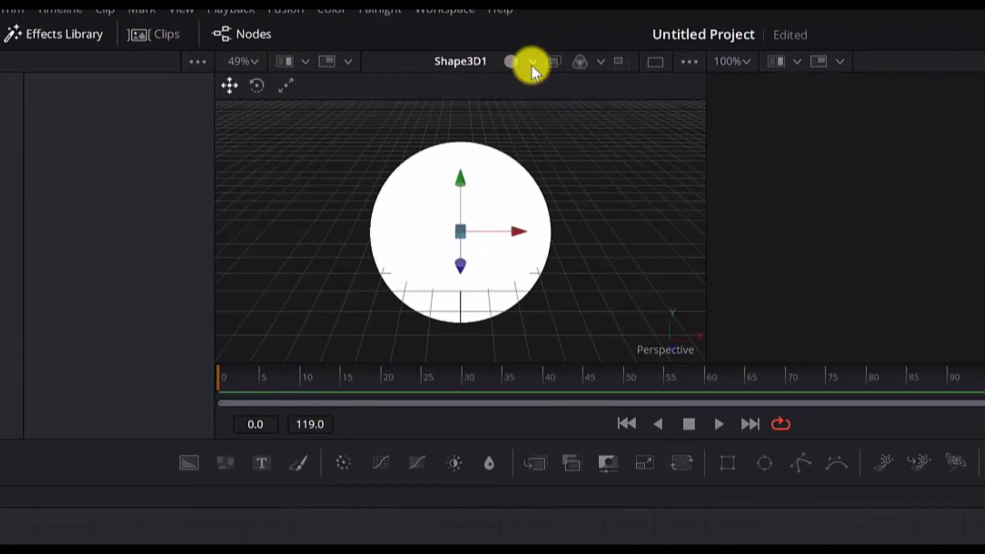
Step: Enable Lights and Shadows shading for the sphere's 3D viewer
click(532, 64)
click(544, 135)
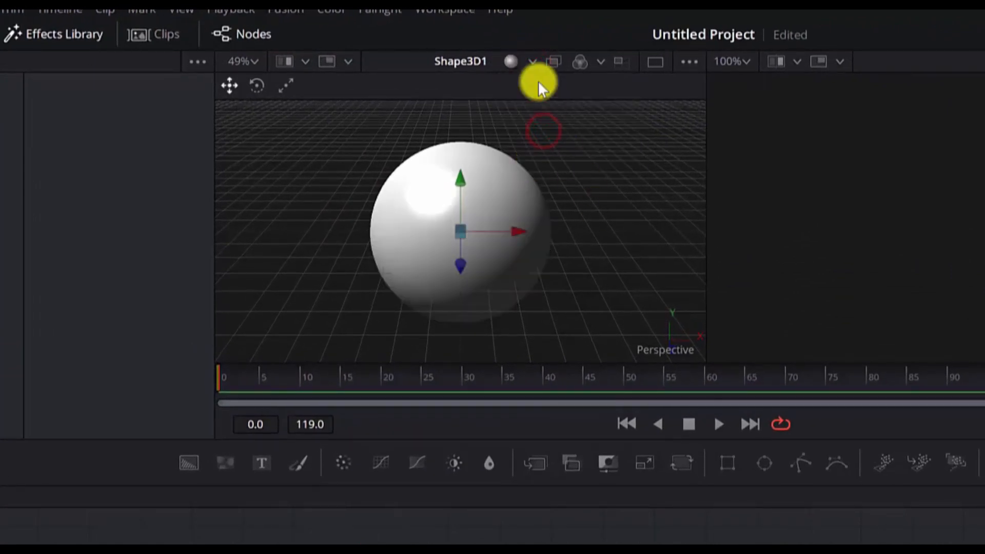
click(532, 62)
click(549, 144)
click(532, 62)
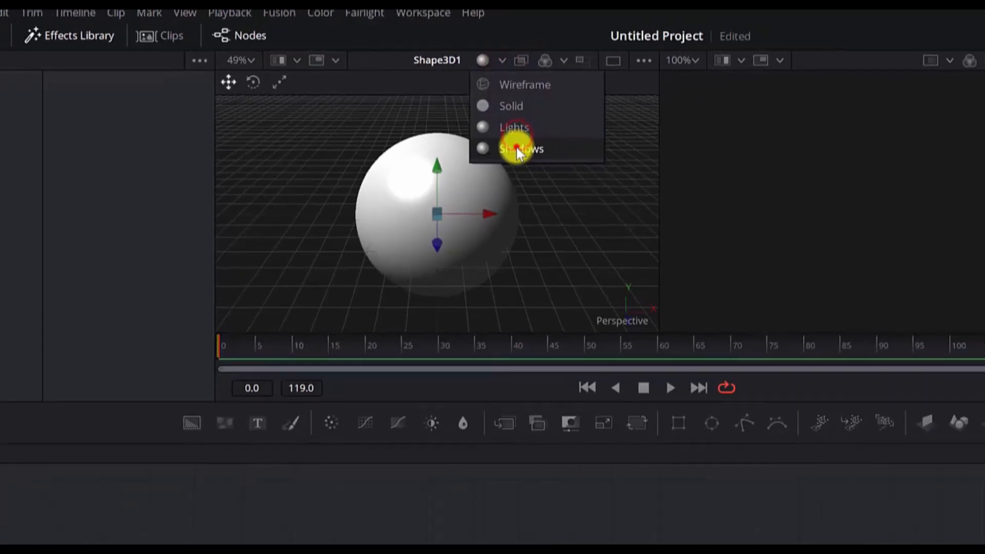
click(550, 158)
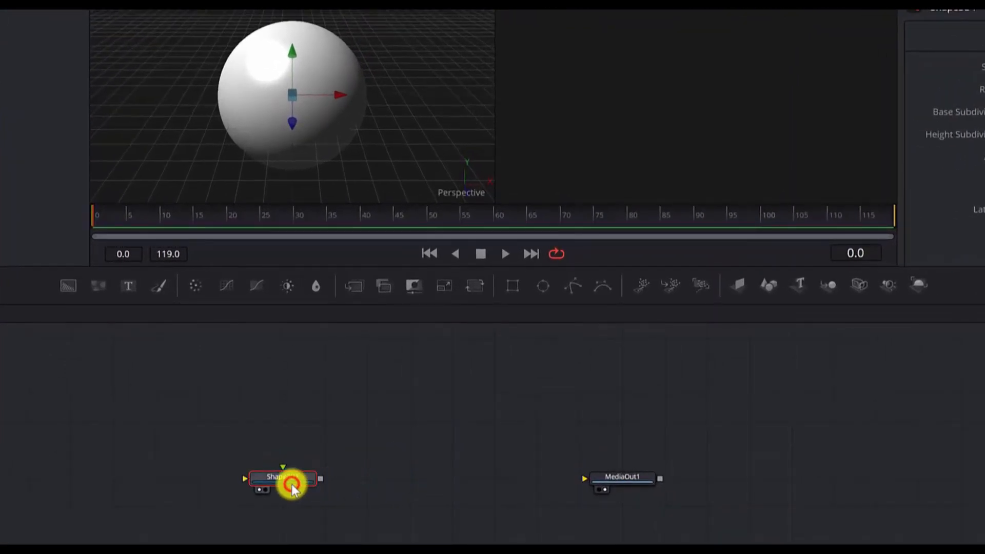
Step: Add a Merge 3D node after the Shape3D1 node and space the two nodes farther apart
key(shift+space)
text(shapemerg)
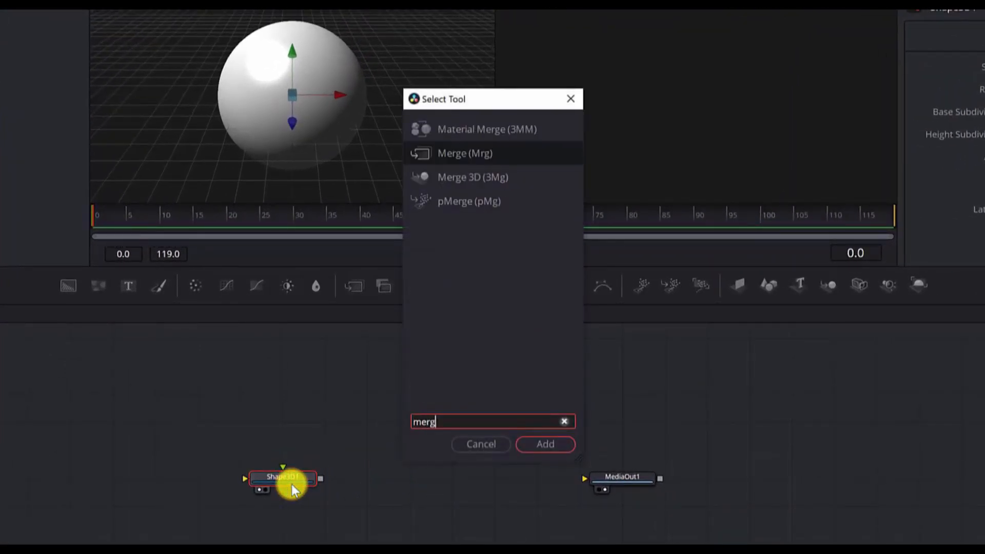
key(Down)
key(Return)
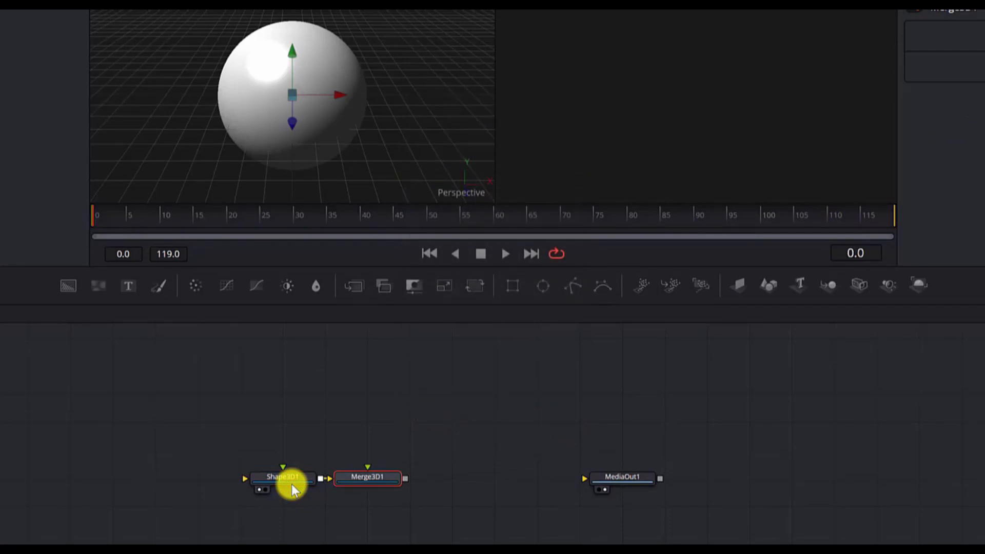
drag(291, 487, 249, 488)
Step: Add a Renderer 3D node after the Merge3D1 node
click(372, 478)
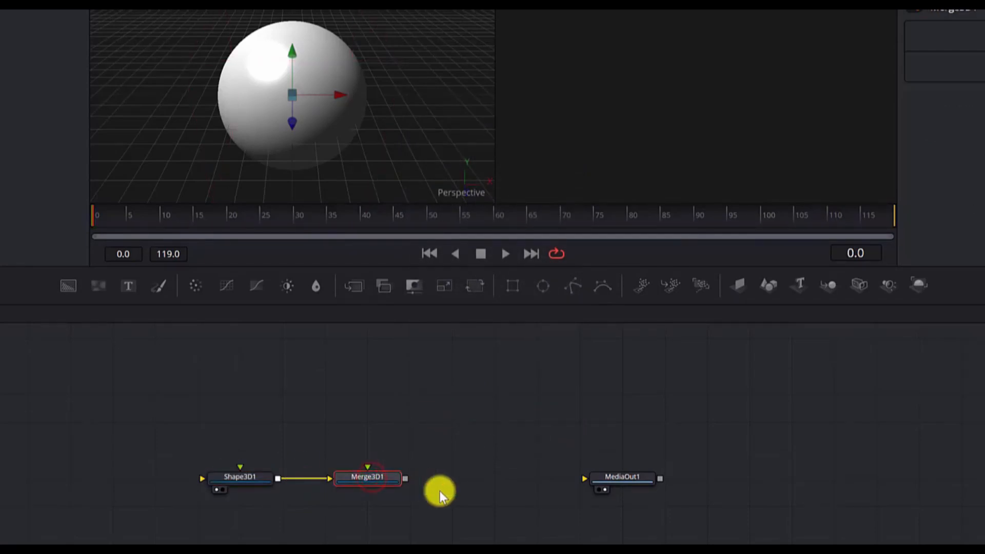
key(shift+space)
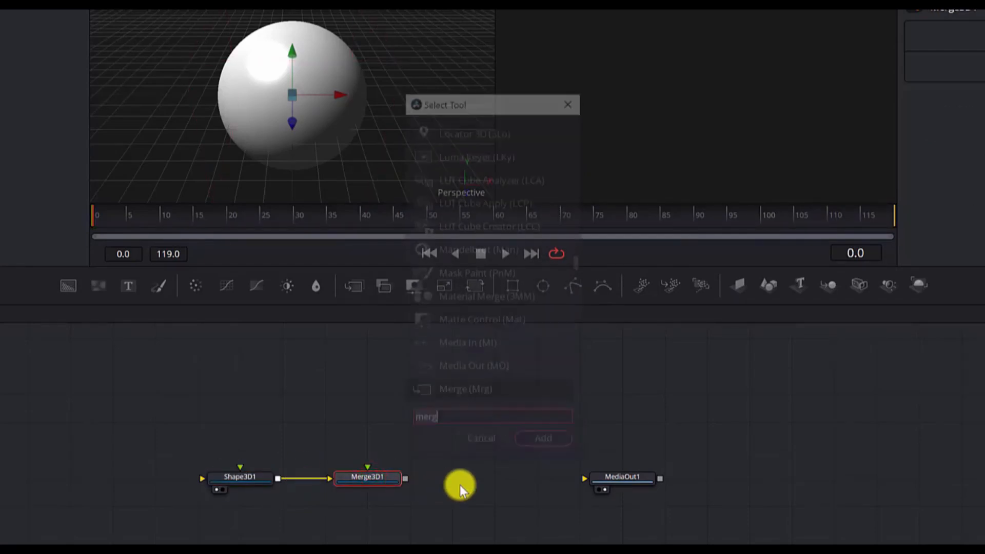
text(rende)
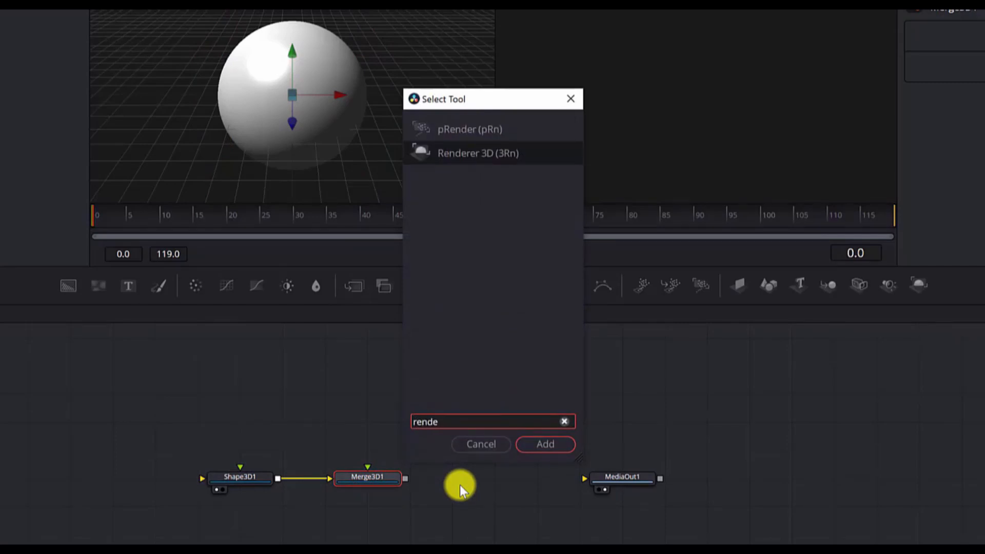
key(Return)
Step: Add a Camera 3D node feeding Merge3D1 and place it directly beneath the merge node
click(368, 482)
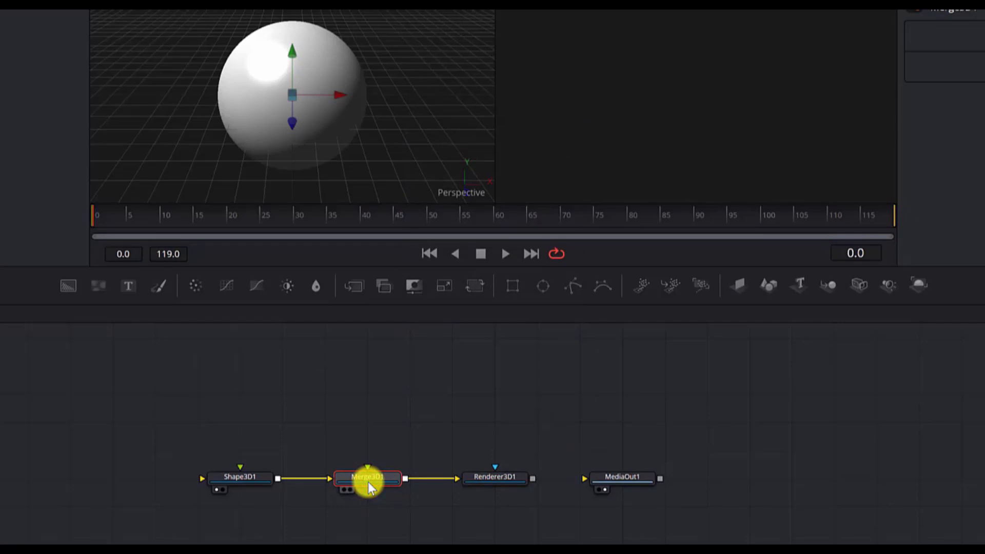
key(shift+space)
text(camer)
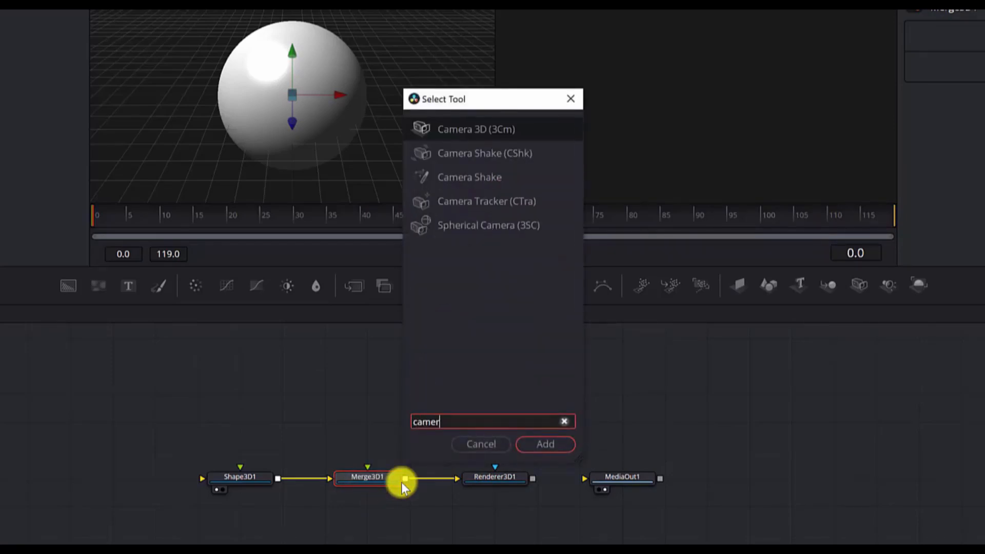
key(Return)
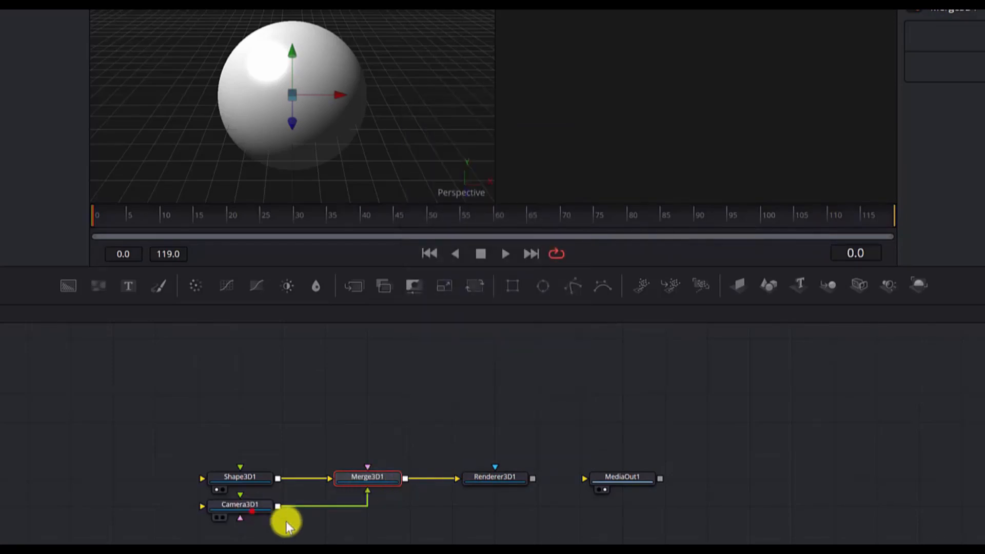
drag(251, 511, 381, 541)
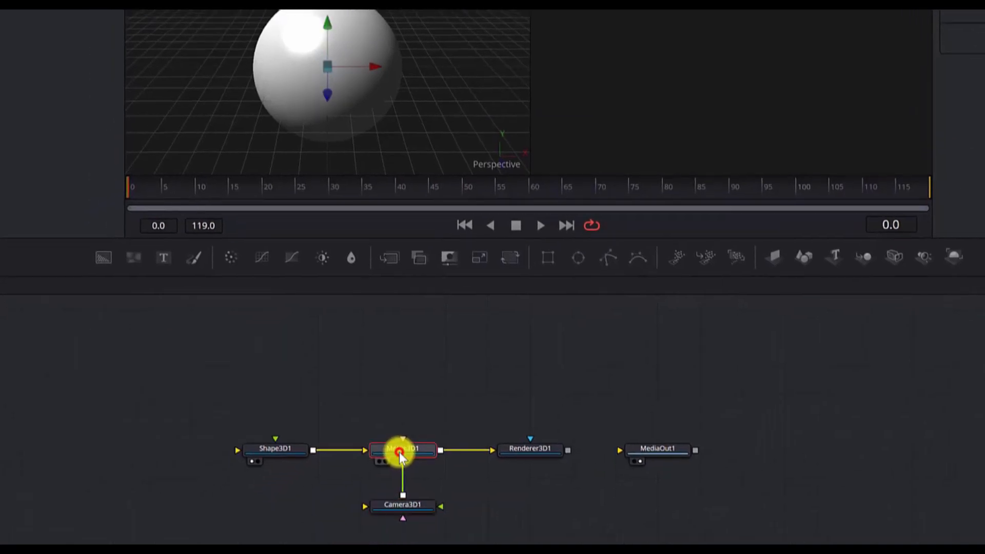
Step: Show the Merge3D1 node in viewer 1 with the sphere seen from the side
click(364, 479)
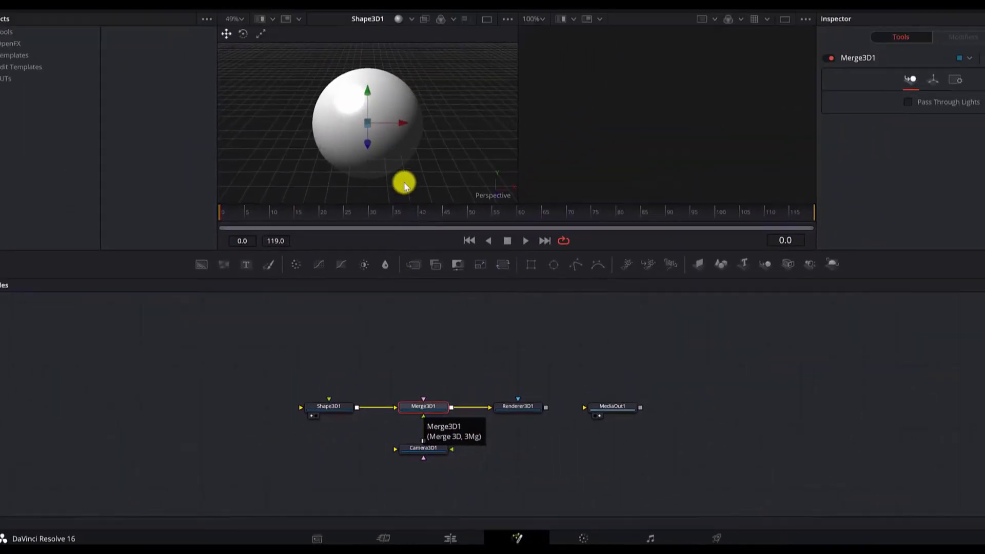
drag(404, 185, 385, 136)
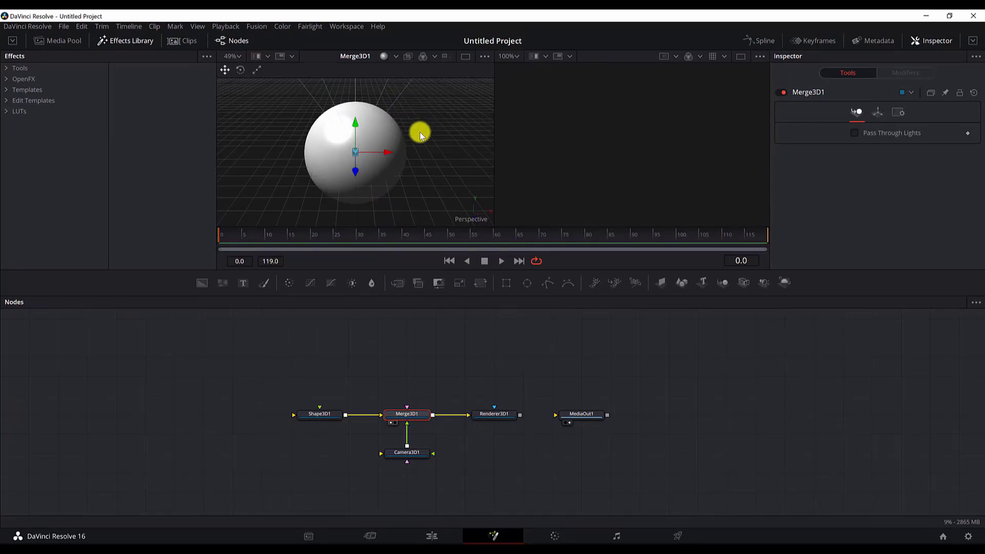
scroll(420, 136, down, 3)
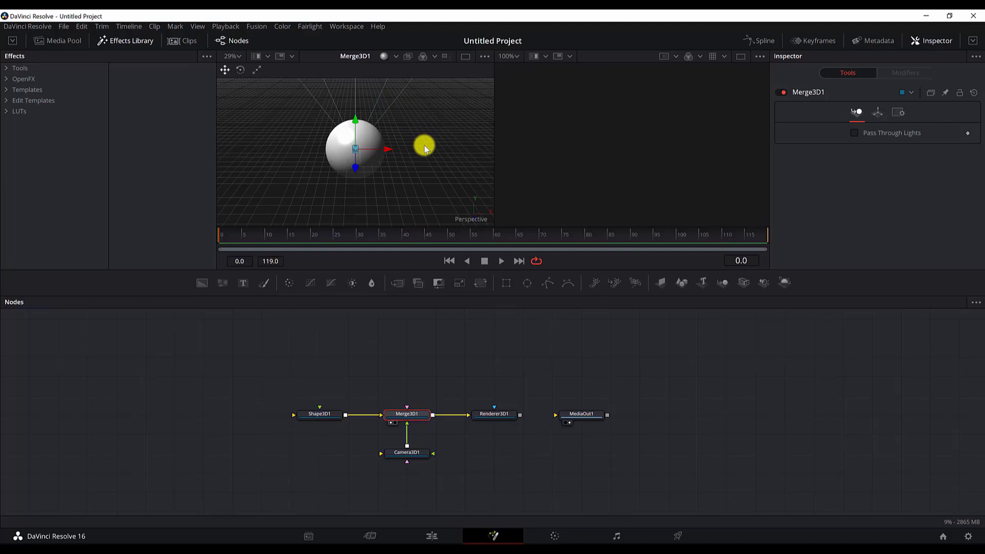
drag(405, 159, 268, 150)
key(ctrl+z)
Step: Move Camera3D1 back along its Z axis, away from the sphere
click(448, 480)
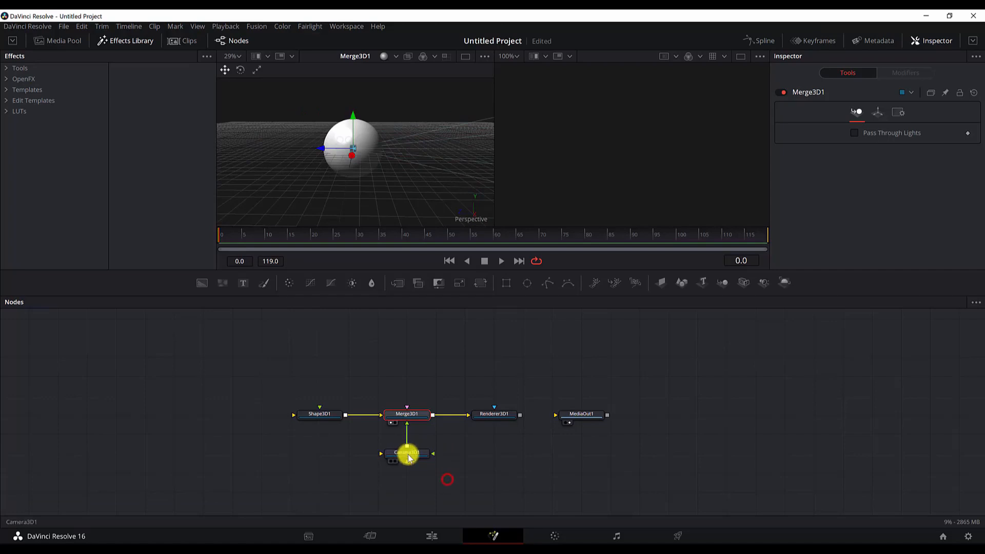
click(408, 456)
drag(320, 150, 205, 147)
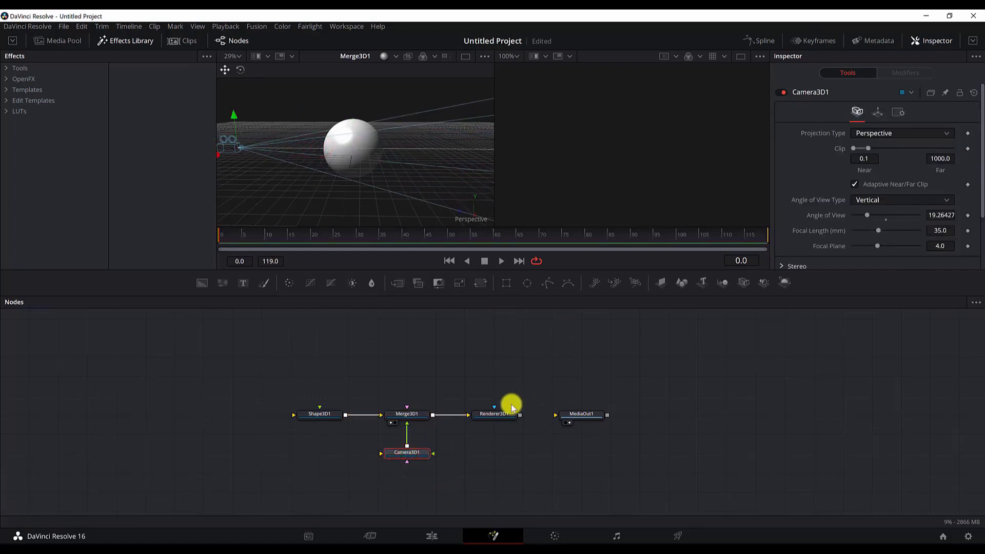
Step: Connect Renderer3D1 to MediaOut1 and pull the camera farther back until the whole sphere fits in the rendered frame
drag(521, 415, 578, 419)
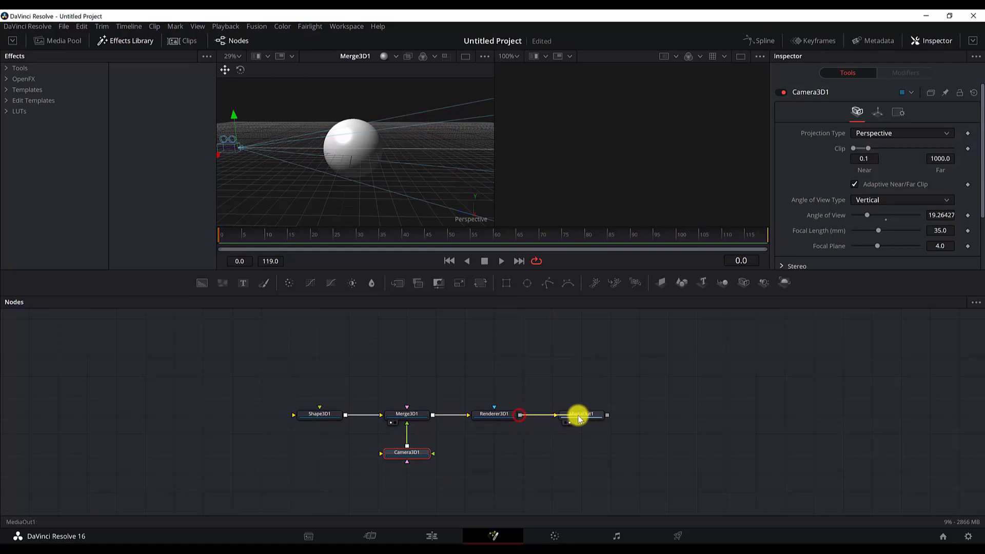
click(578, 419)
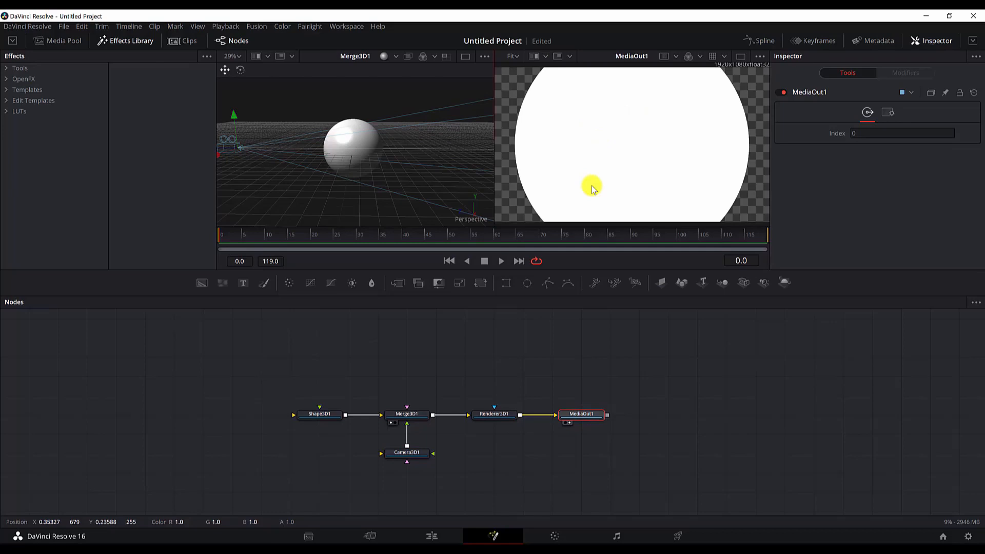
scroll(359, 163, down, 3)
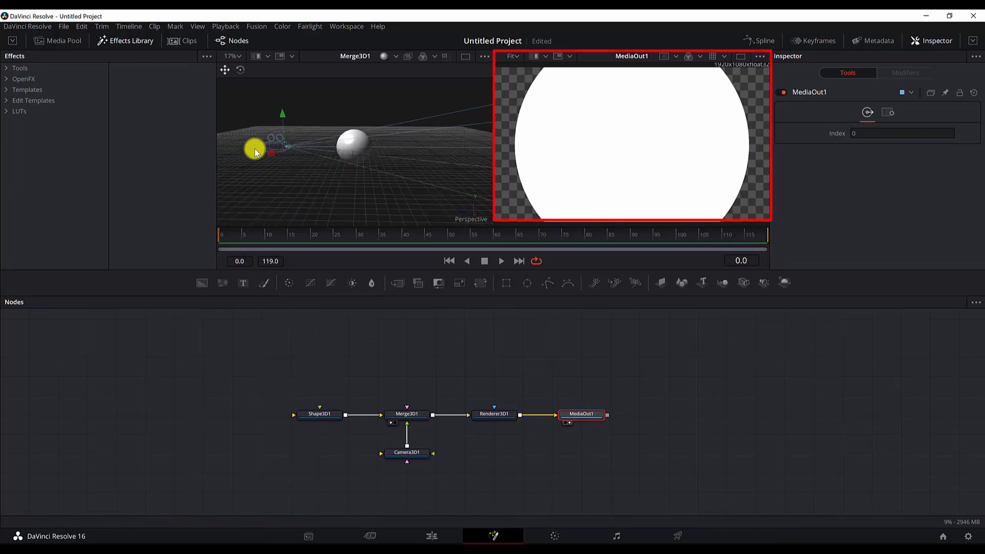
drag(254, 150, 211, 147)
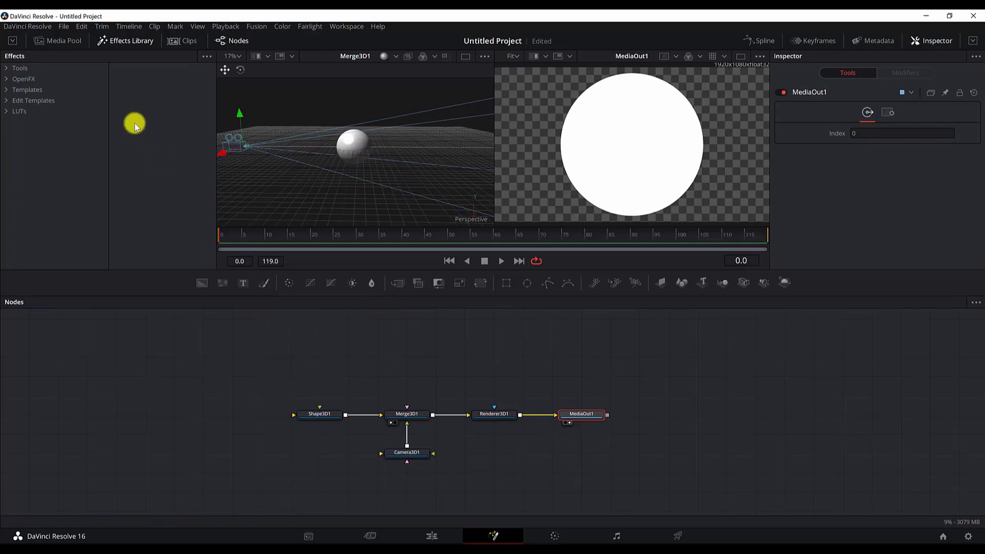
Step: Bring the warehouse-lights image from the Media Pool into the node graph as a separate node beside the sphere chain
click(72, 42)
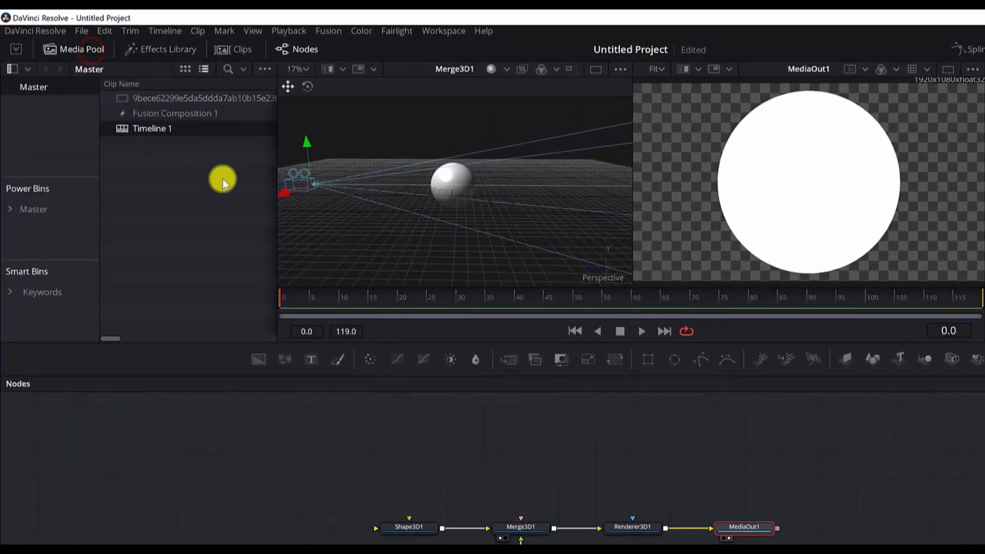
click(185, 69)
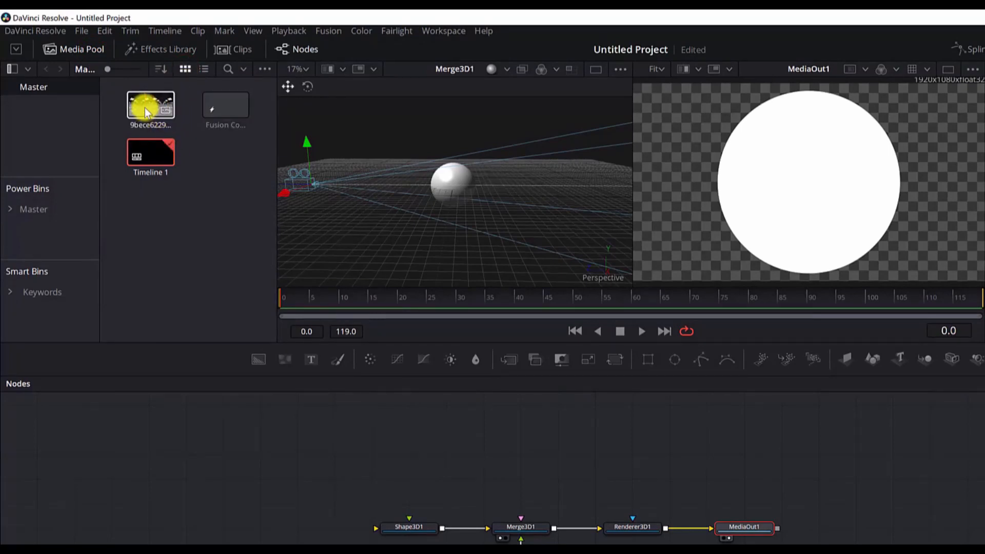
drag(150, 105, 150, 500)
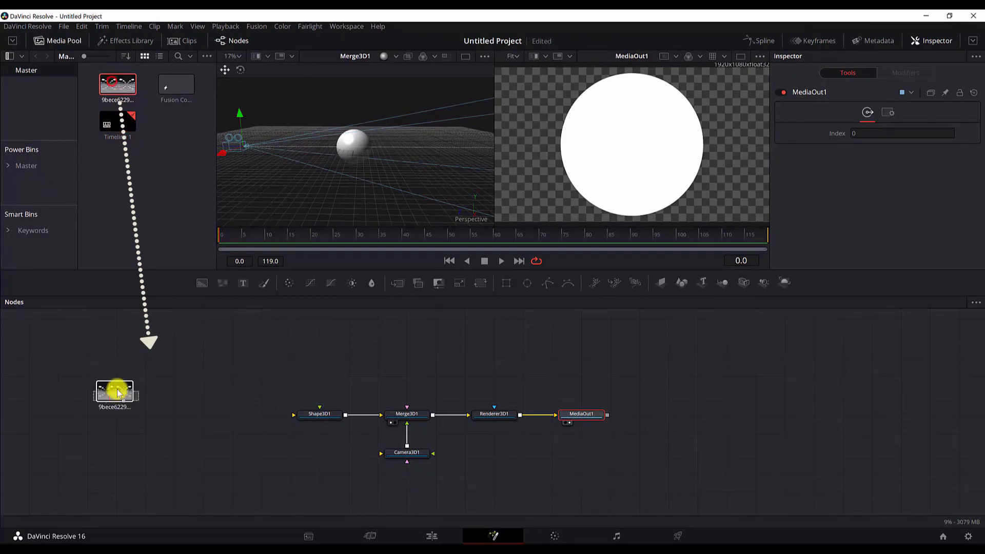
drag(117, 394, 136, 347)
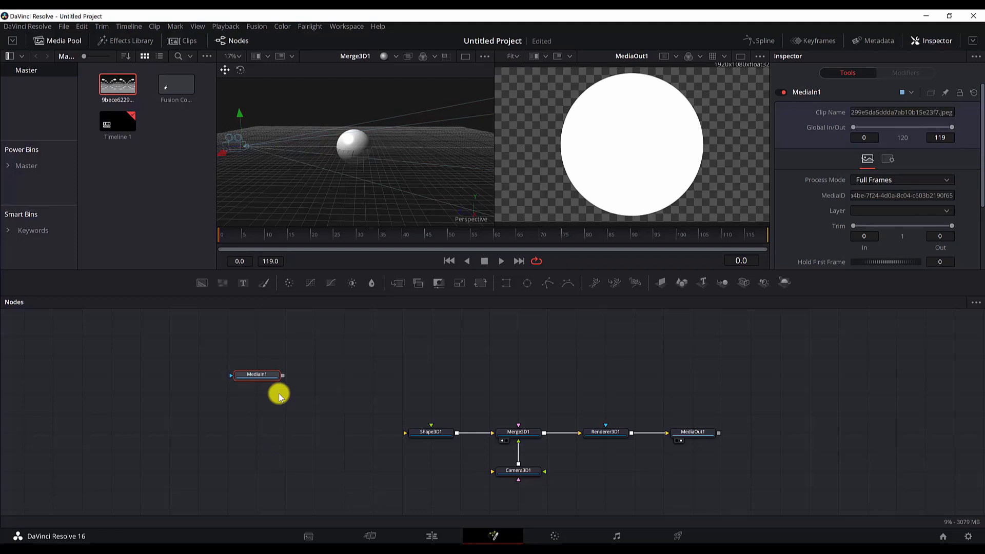
Step: Add a Sphere Map node after MediaIn1 and show it in viewer 1
key(shift+space)
text(camer)
key(BackSpace)
key(BackSpace)
key(BackSpace)
key(BackSpace)
key(BackSpace)
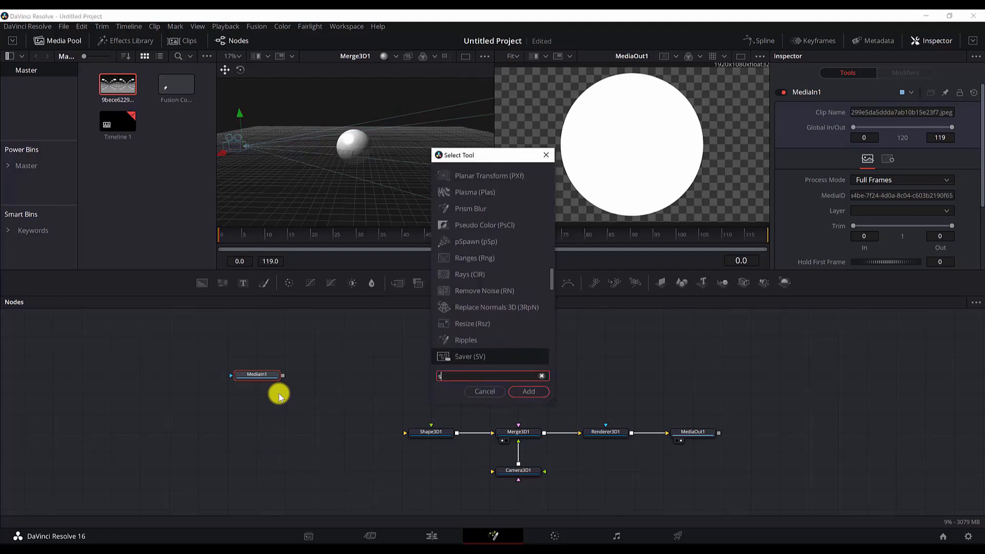
text(sphe)
key(Return)
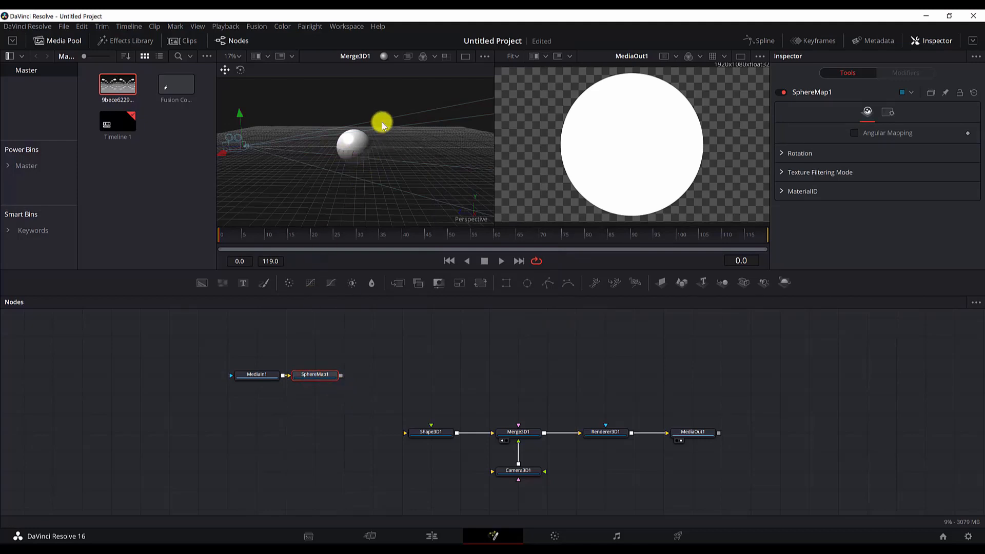
key(1)
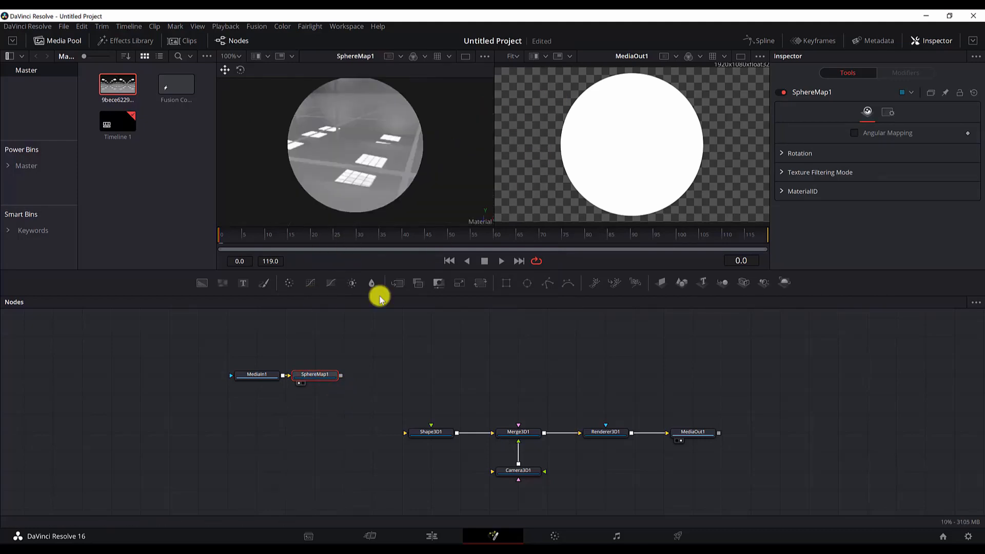
Step: Rotate the sphere map to X -59.9, Y -5.2 and Z 2.6
click(782, 154)
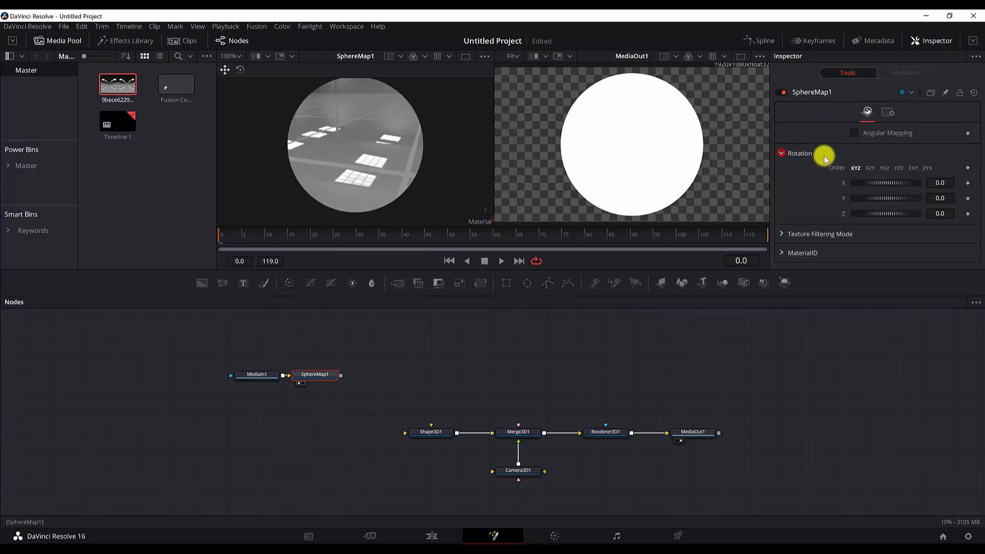
mouse_move(875, 184)
mouse_down()
mouse_move(862, 186)
mouse_move(876, 201)
mouse_move(888, 182)
mouse_up()
drag(885, 214, 893, 215)
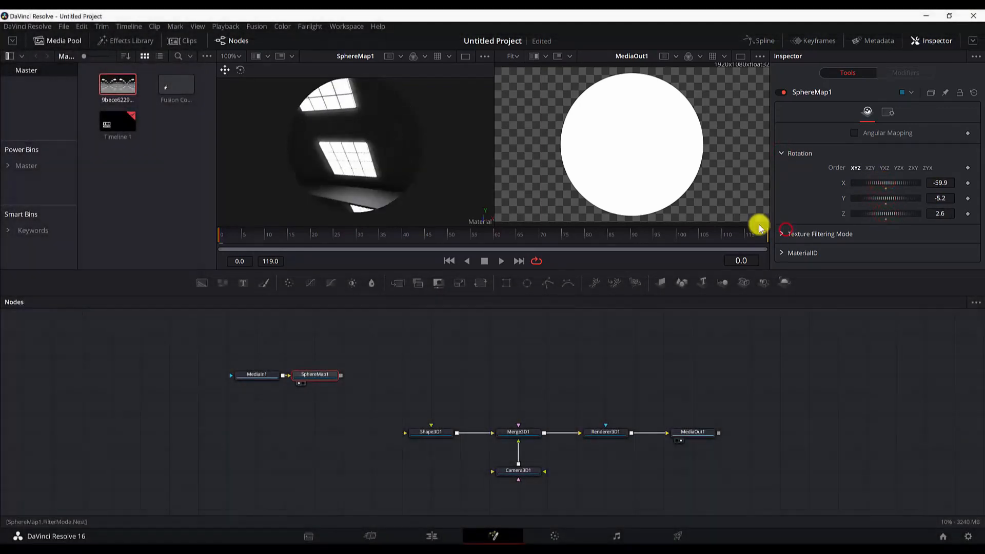
Step: Add an unconnected Reflect node and place it below SphereMap1, in line with Shape3D1
drag(193, 345, 308, 407)
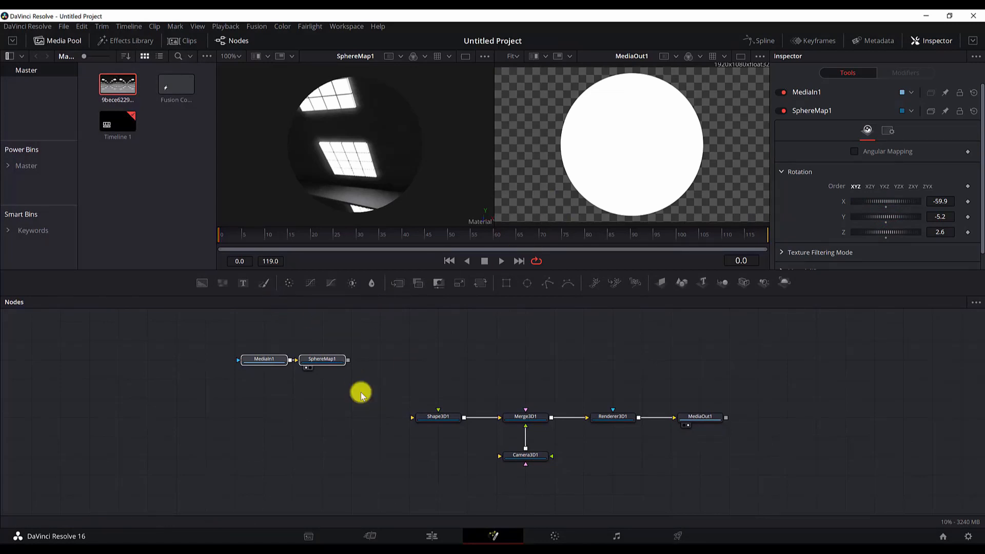
click(306, 411)
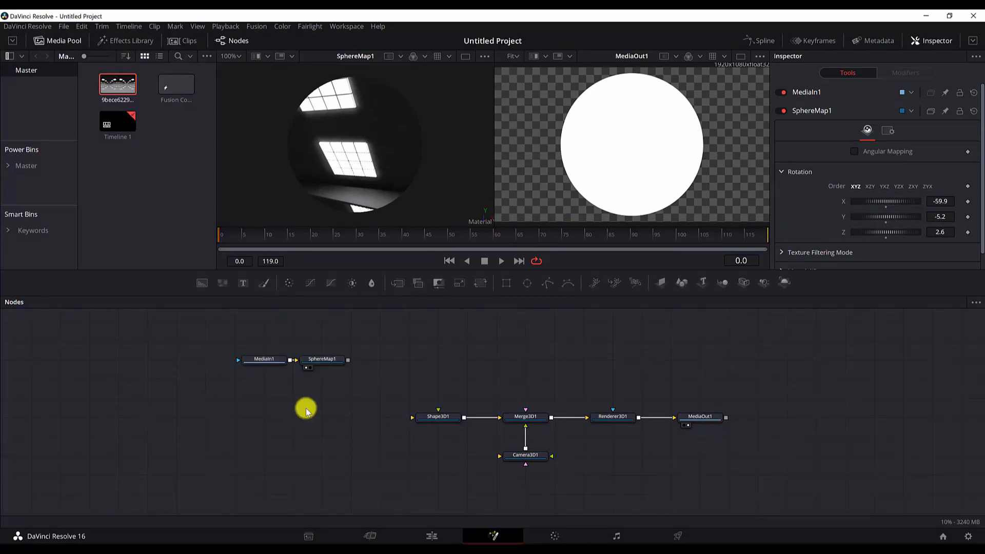
key(shift+space)
text(ref)
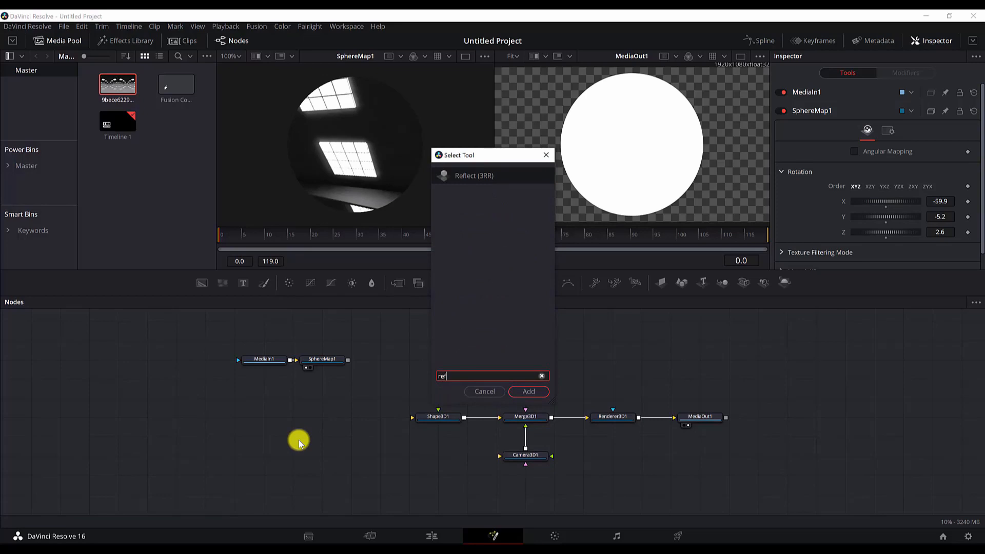
key(Return)
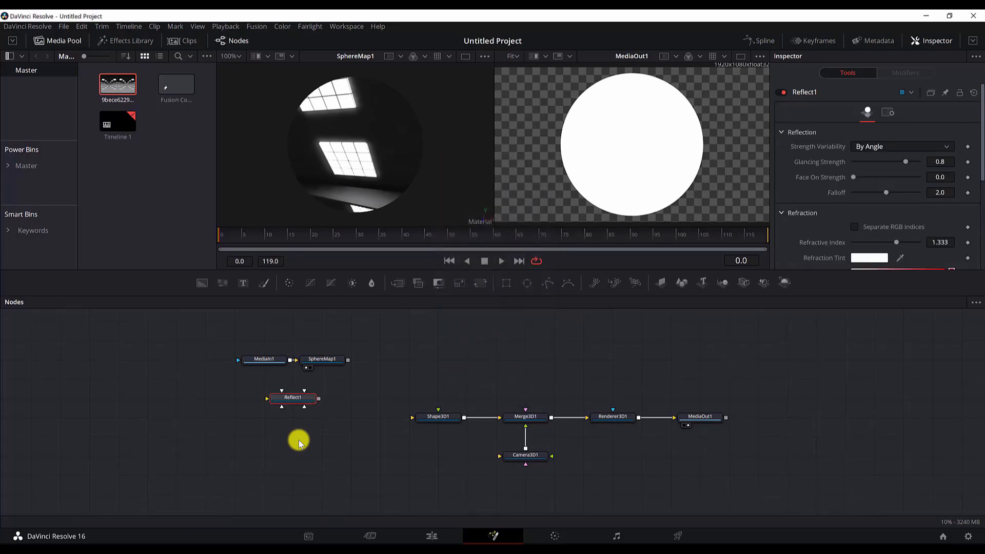
drag(296, 398, 334, 426)
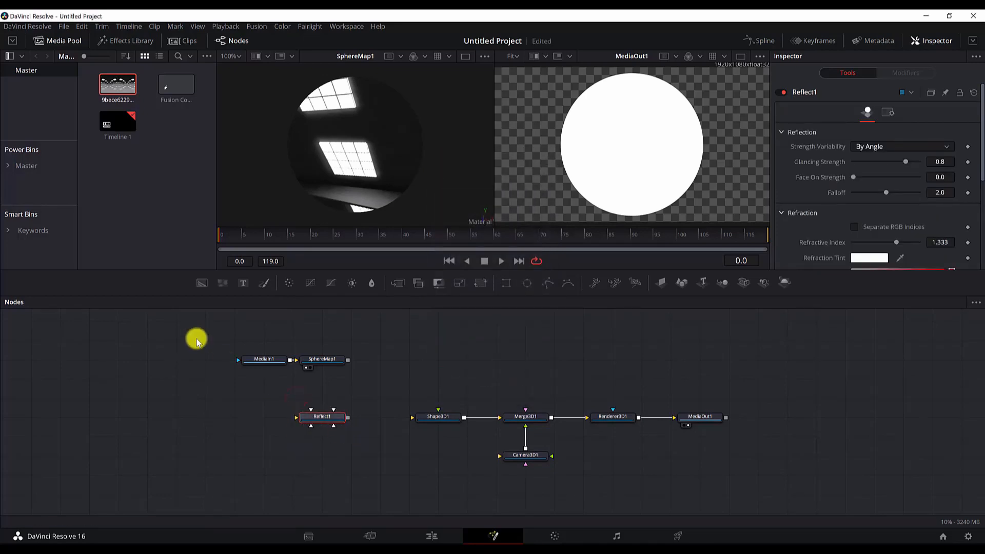
Step: Add a Blinn material node and place it ahead of Reflect1 so that it feeds the Reflect node
drag(227, 471, 283, 468)
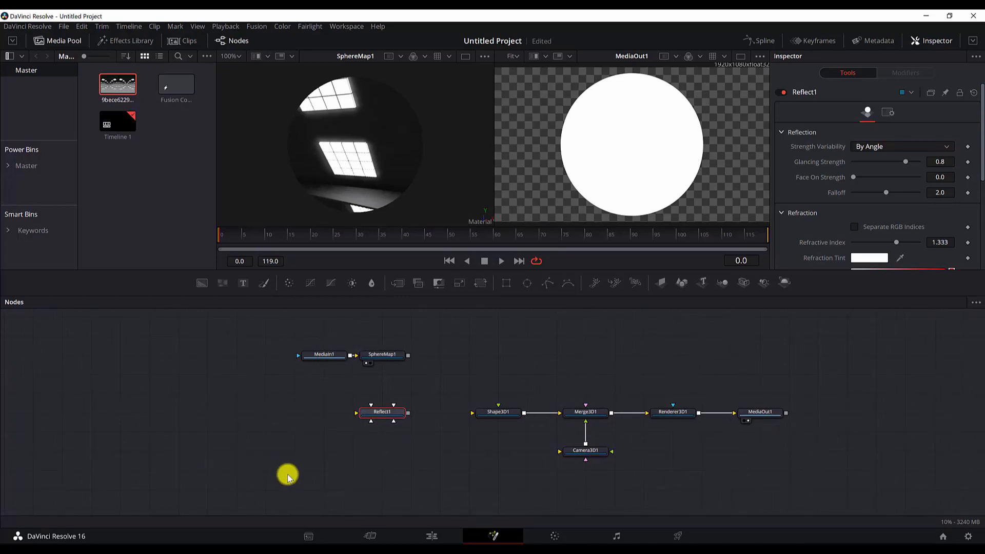
key(shift+space)
text(ref)
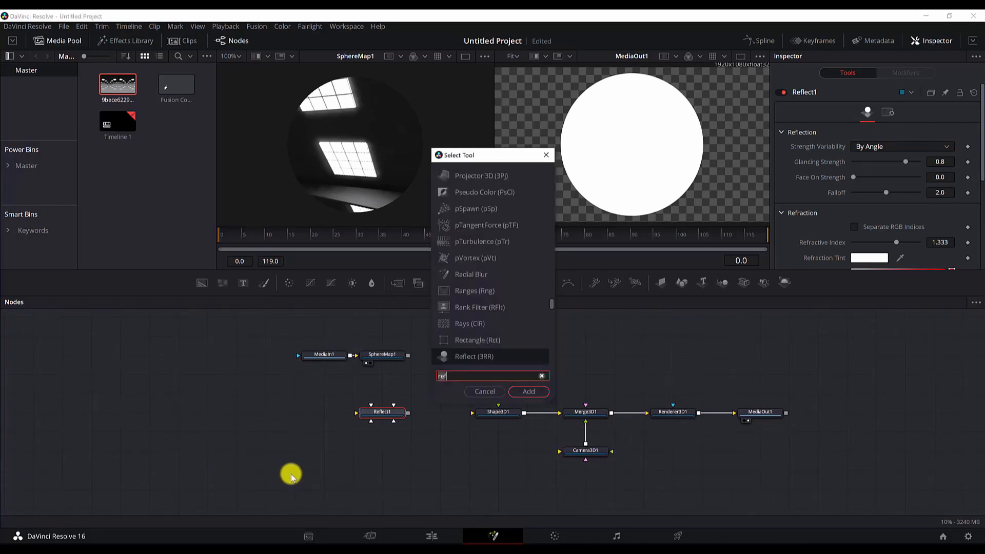
key(BackSpace)
key(BackSpace)
key(BackSpace)
text(bli)
key(Return)
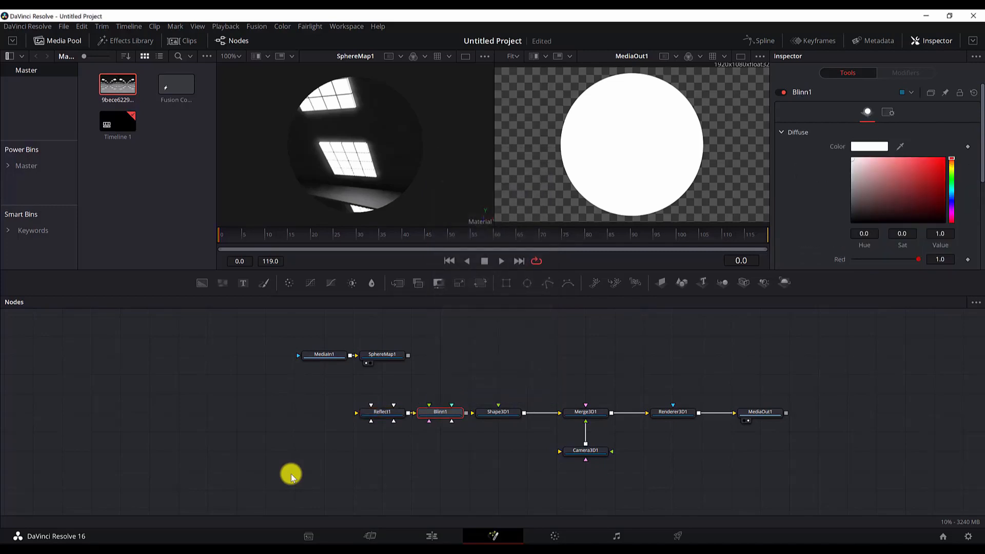
drag(439, 414, 372, 414)
click(369, 445)
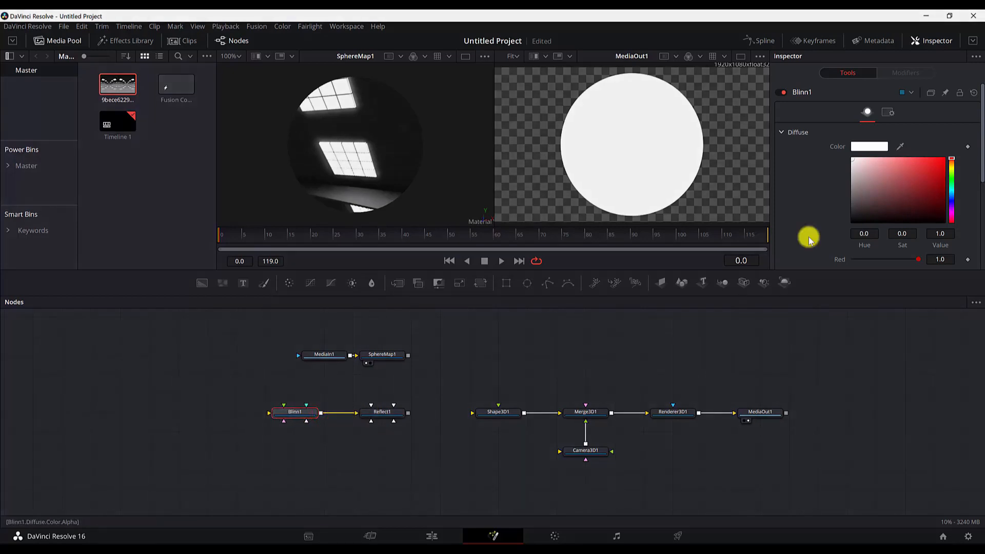
Step: Review Blinn1's material settings and show the Blinn1 material in viewer 1
scroll(874, 161, down, 1)
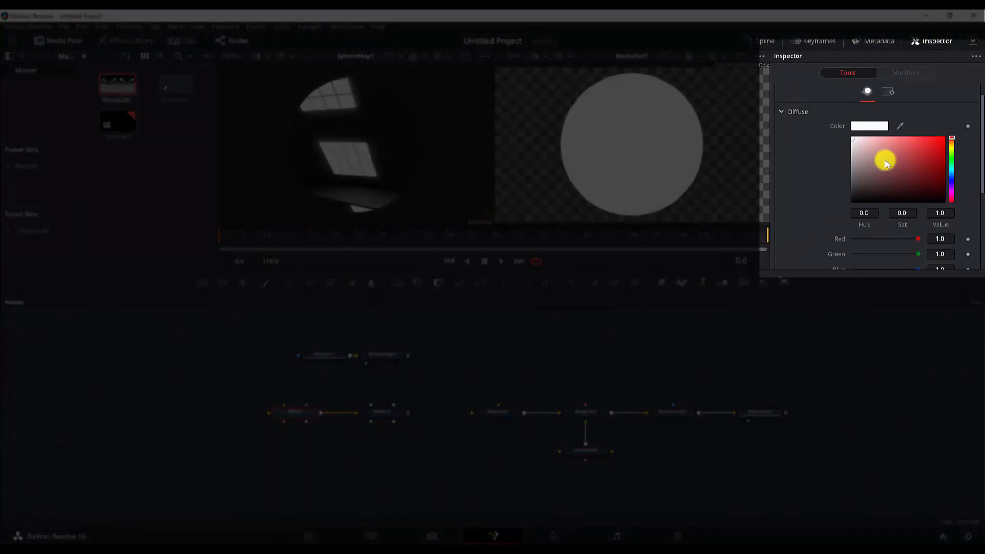
scroll(895, 169, down, 5)
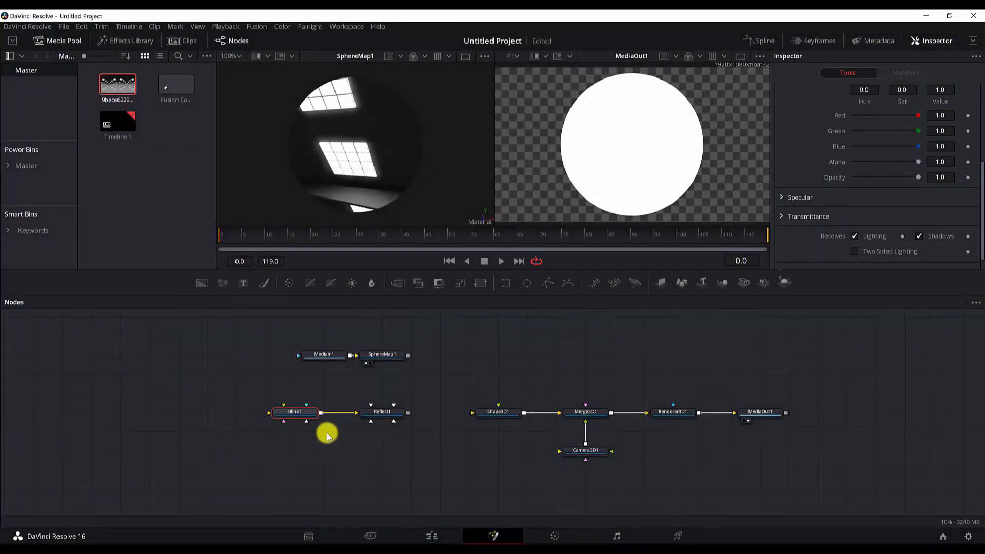
drag(269, 346, 380, 363)
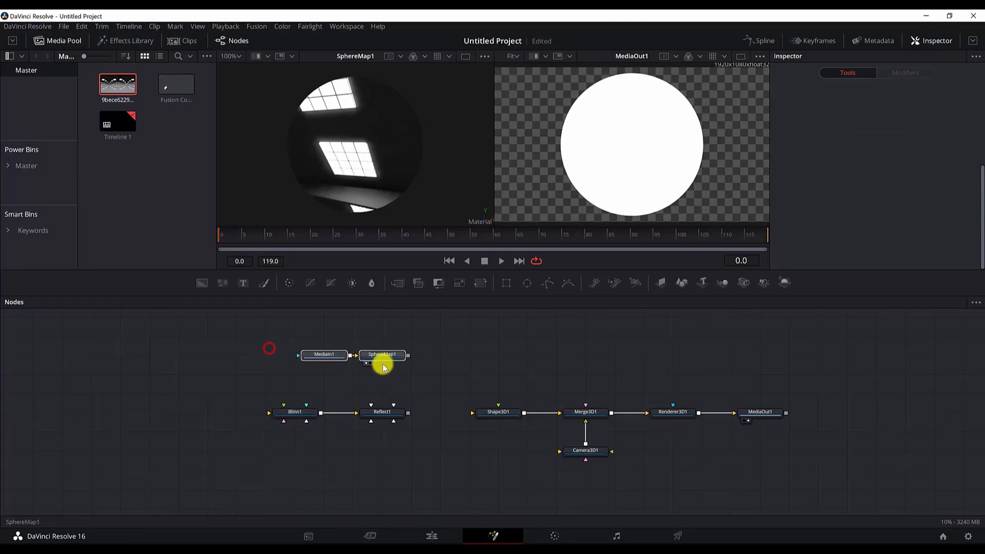
click(295, 412)
key(1)
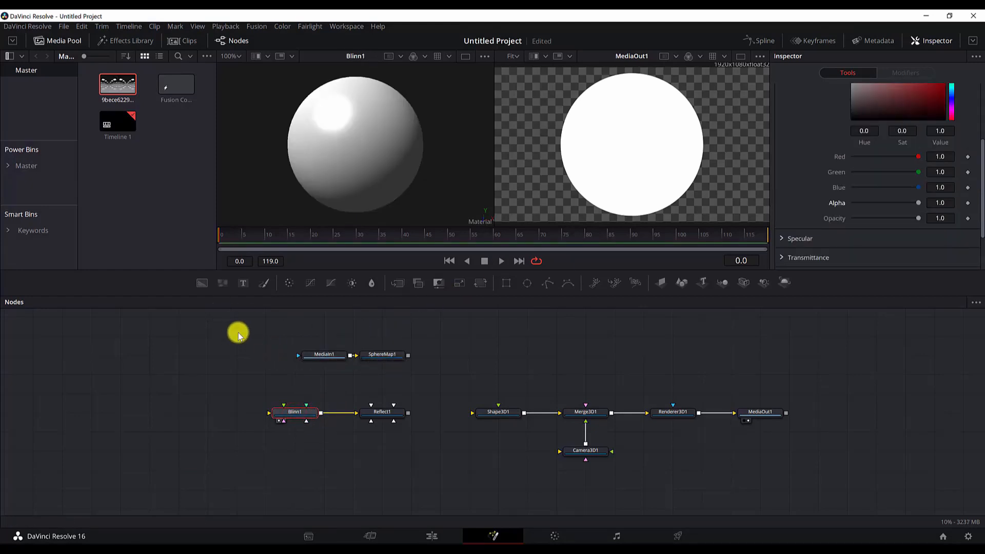
Step: Shift MediaIn1 and SphereMap1 left, connect SphereMap1 to Reflect1 as its Reflection Color Material, with Reflect1 shown in viewer 1
drag(269, 334, 445, 363)
drag(385, 359, 321, 359)
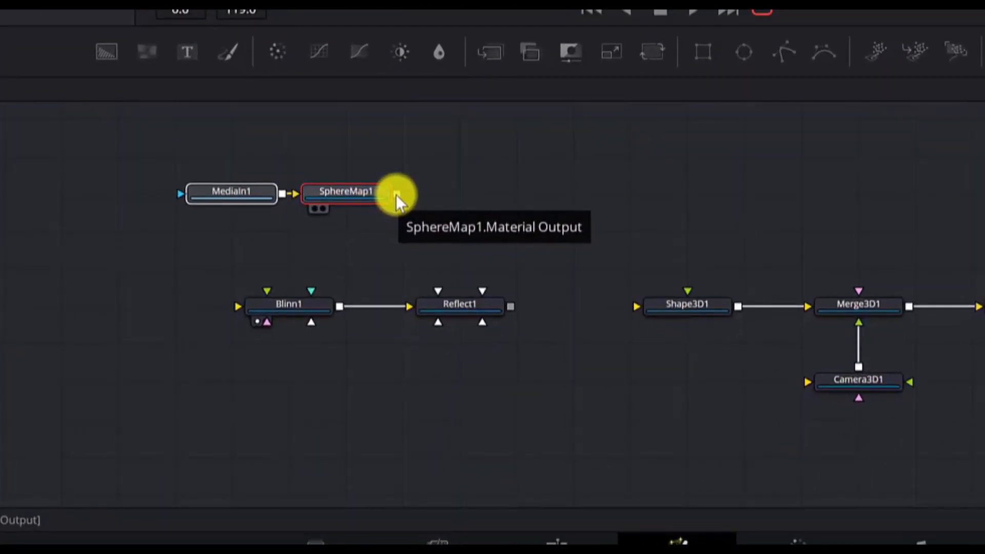
drag(396, 195, 448, 305)
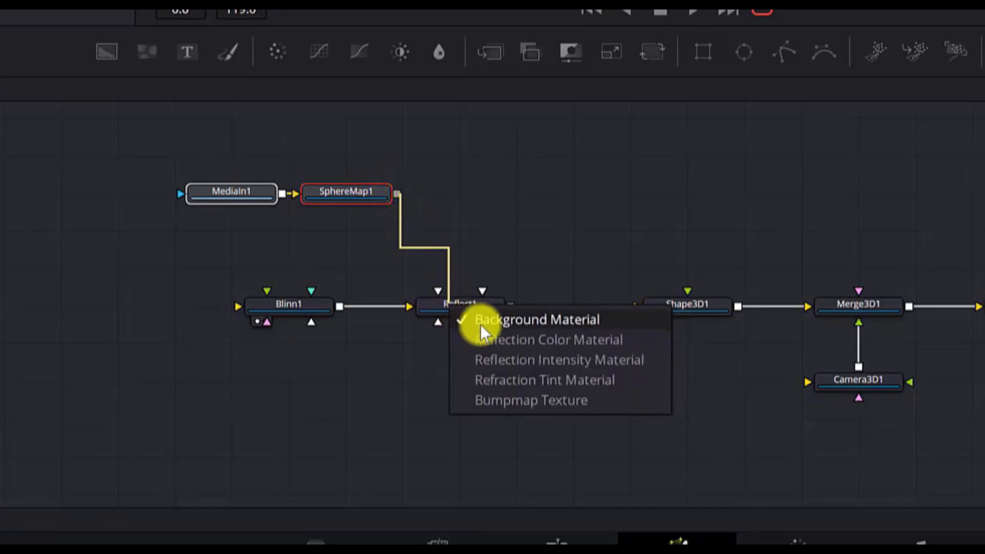
click(547, 346)
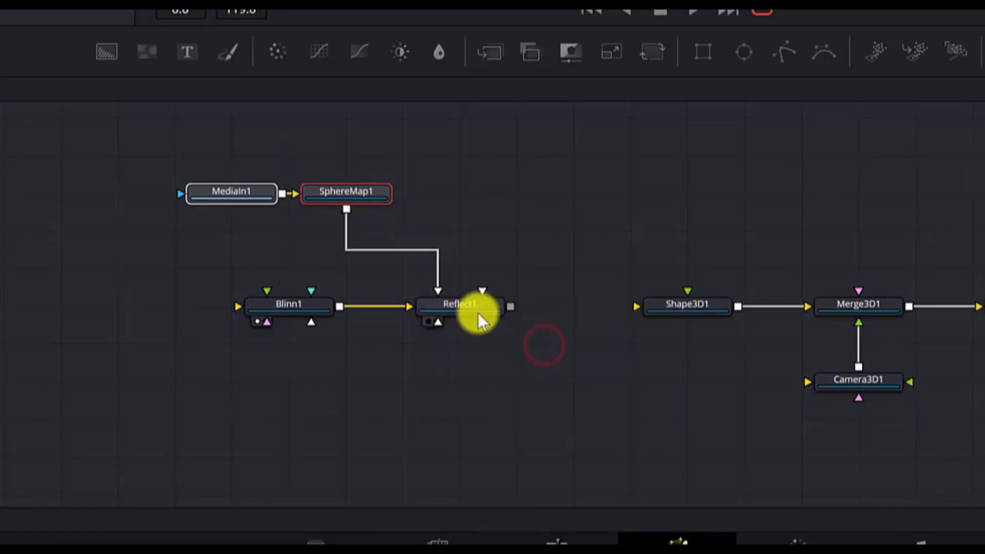
click(479, 304)
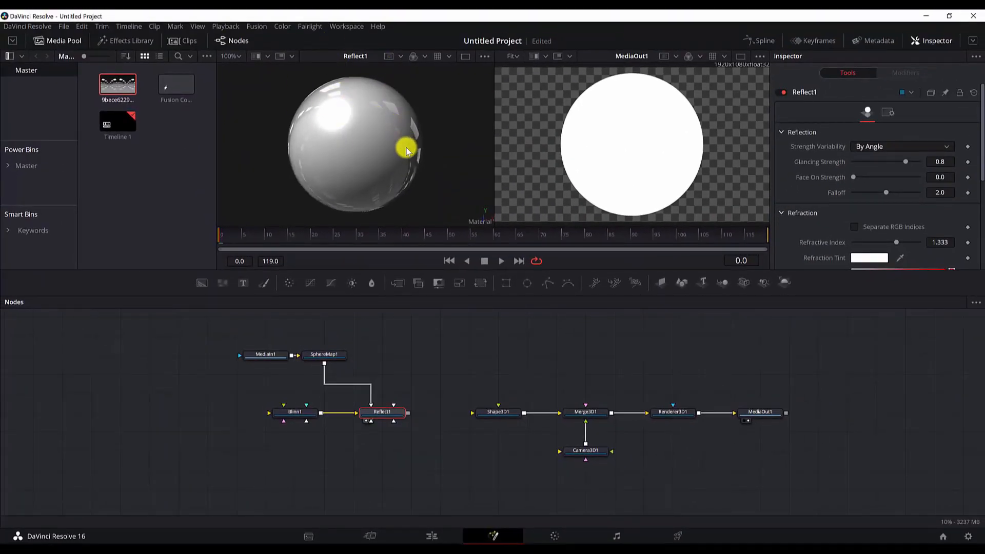
drag(406, 153, 309, 119)
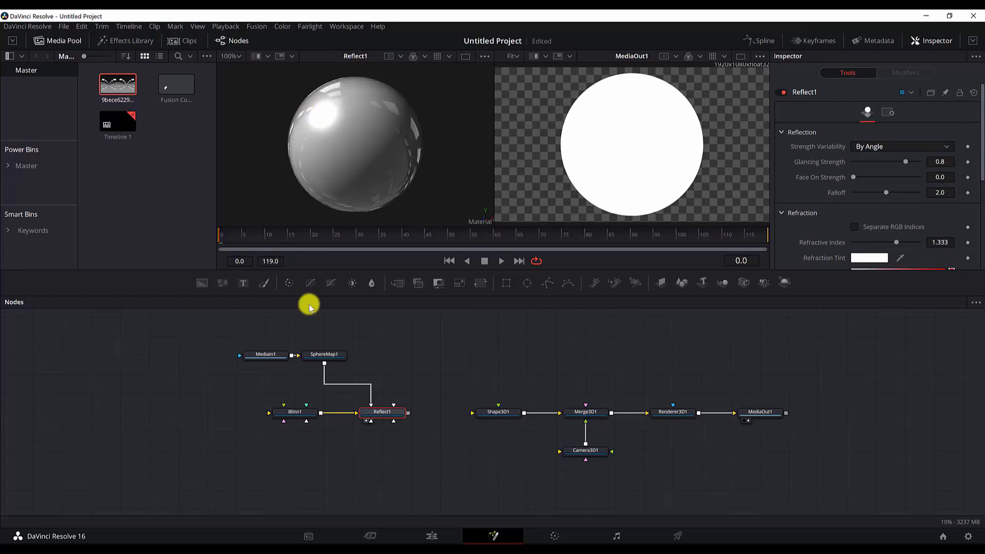
Step: Set Blinn1's diffuse color to black and rotate SphereMap1 to X -44.2, Y 5.2 and Z 0.0
click(303, 413)
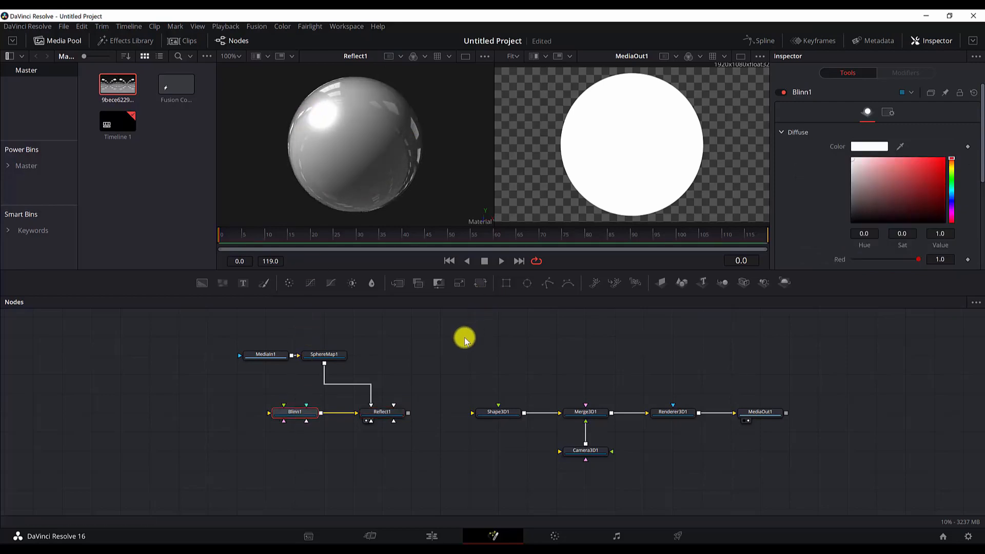
drag(897, 191, 827, 234)
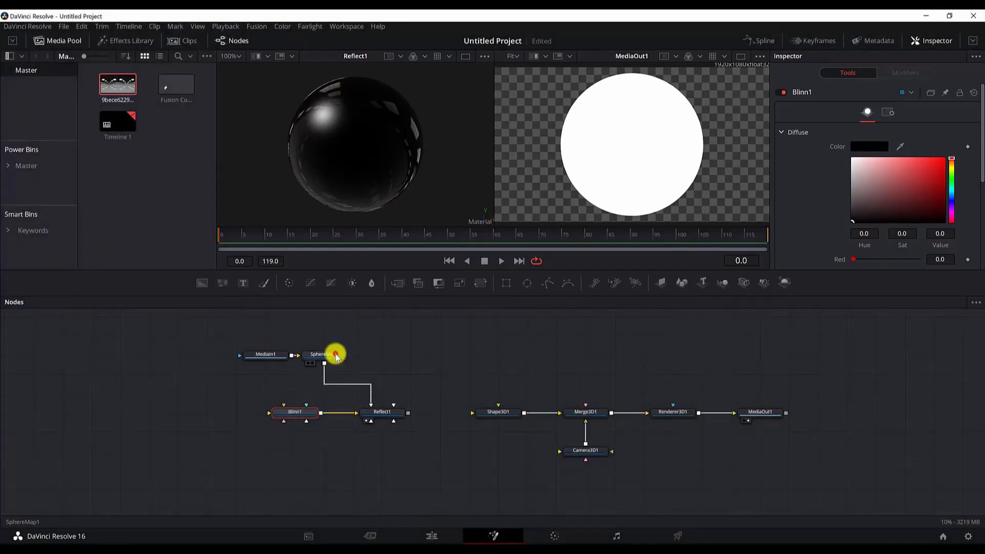
click(337, 357)
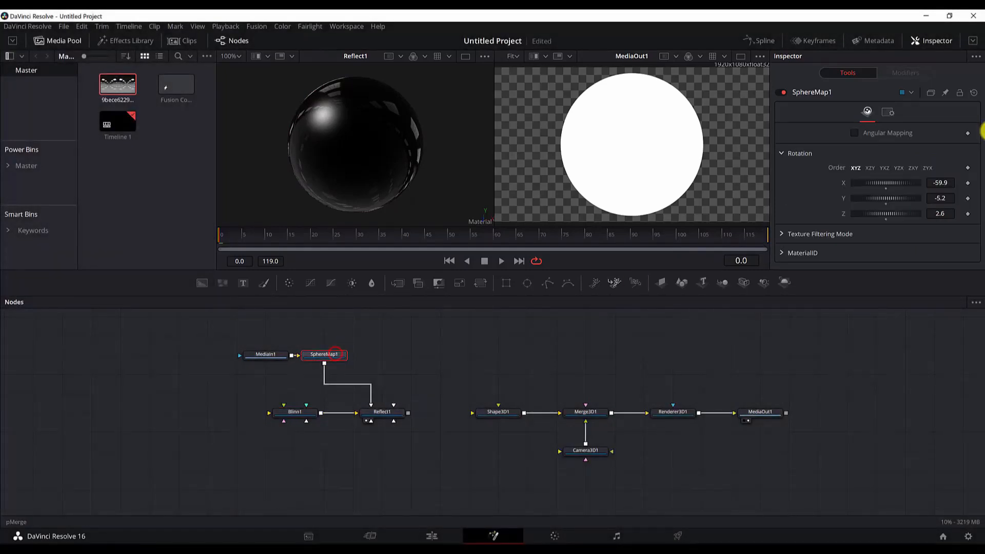
drag(893, 187, 881, 216)
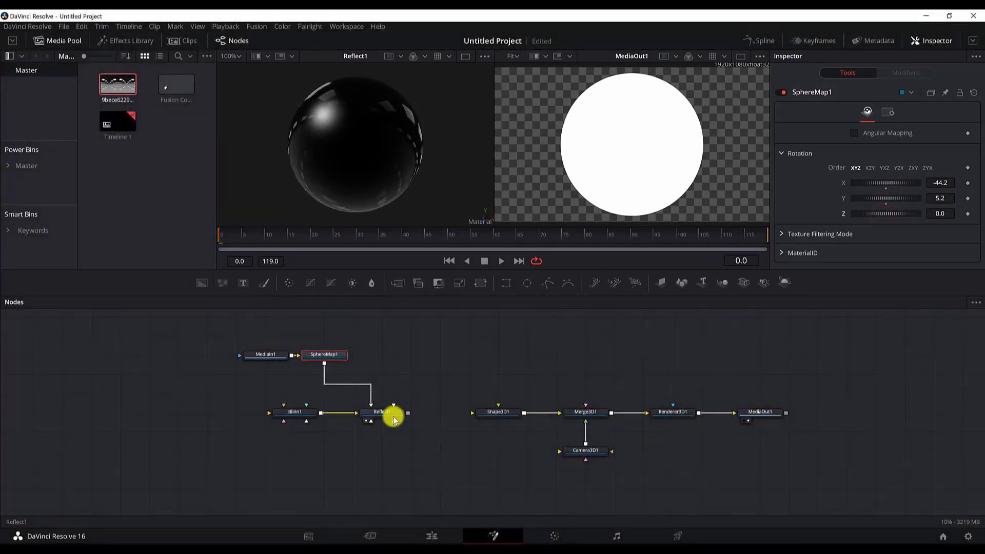
Step: Set Reflect1's Glancing Strength to 0.811, Face On Strength to 0.189 and Falloff to 2.299
click(394, 420)
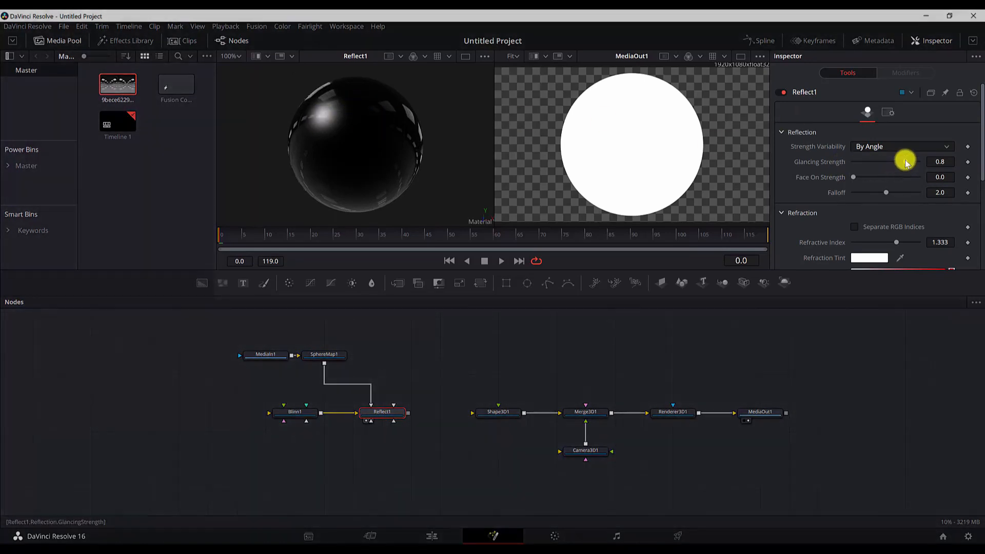
mouse_move(905, 163)
mouse_down()
mouse_move(852, 163)
mouse_move(894, 164)
mouse_up()
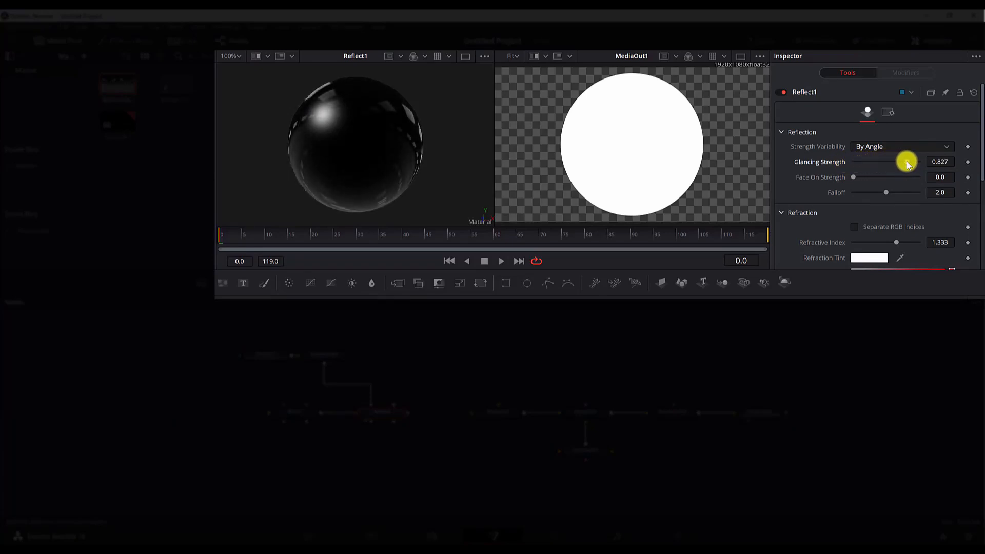
drag(920, 163, 899, 164)
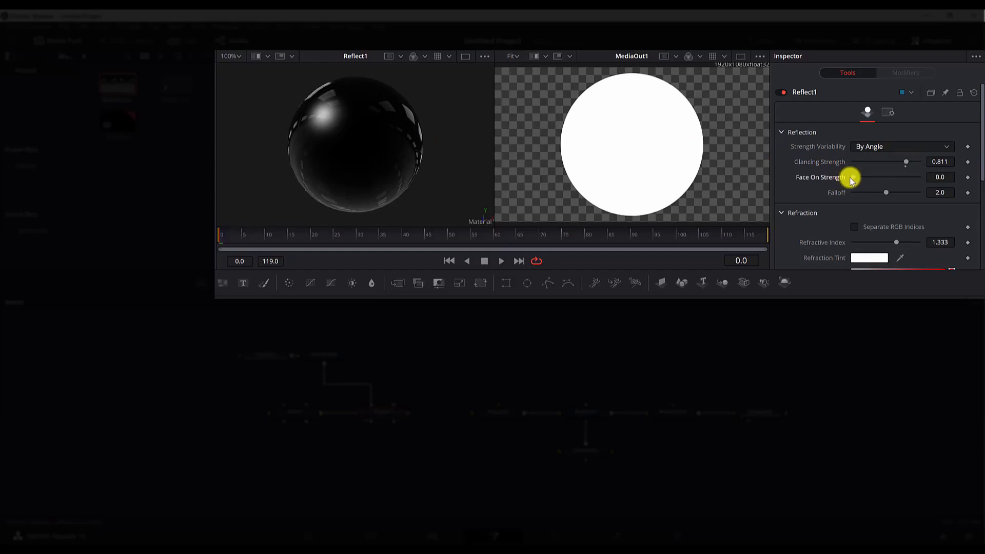
drag(854, 180, 920, 181)
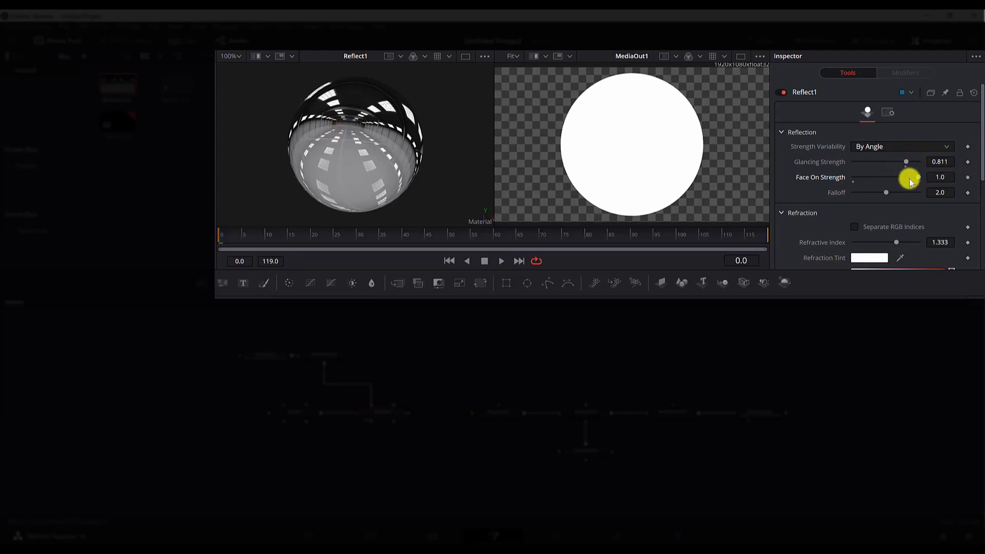
drag(910, 181, 889, 198)
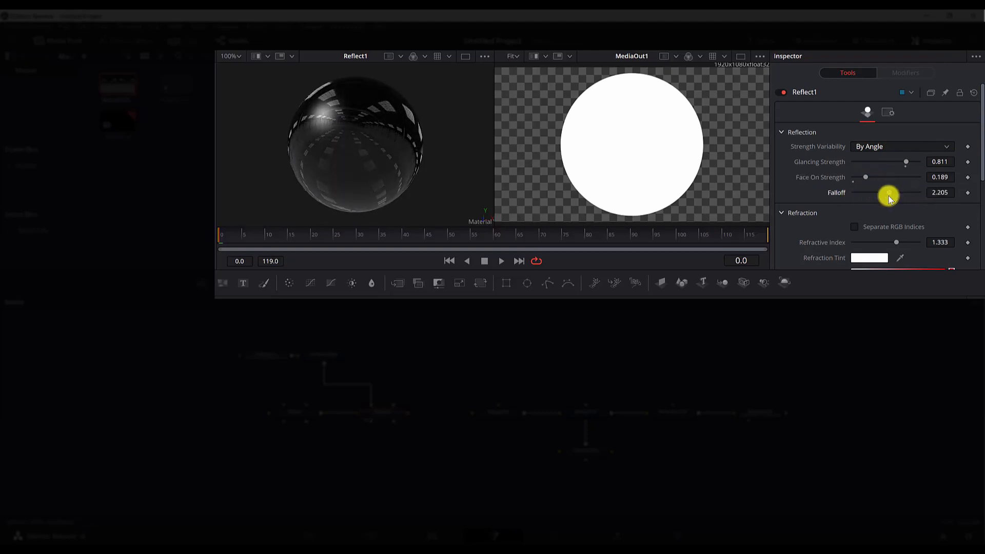
scroll(893, 195, down, 5)
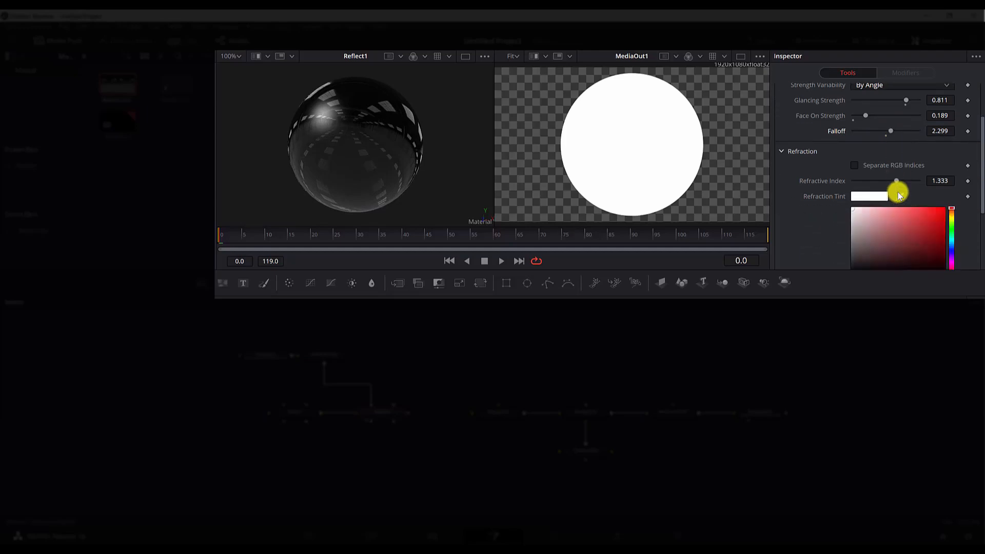
scroll(898, 194, up, 6)
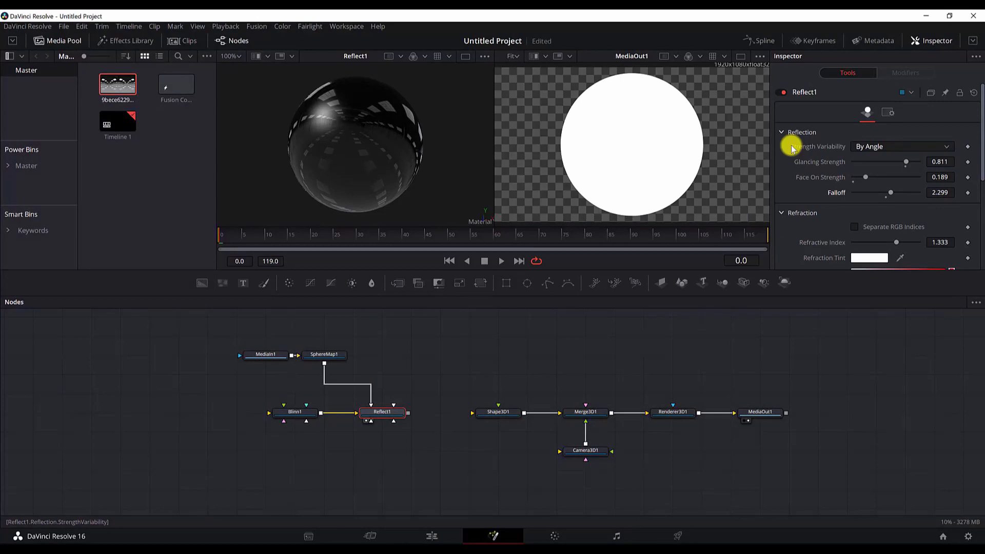
Step: Try a red specular color on Blinn1 and reset it, with specular Intensity set to 0.0 and Exponent to 1.0
click(298, 413)
scroll(821, 203, down, 5)
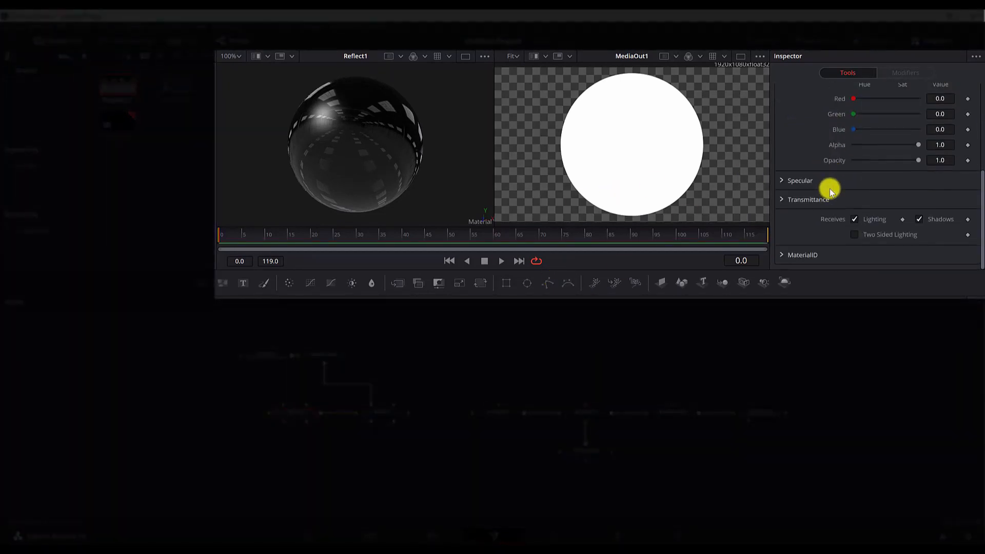
click(782, 181)
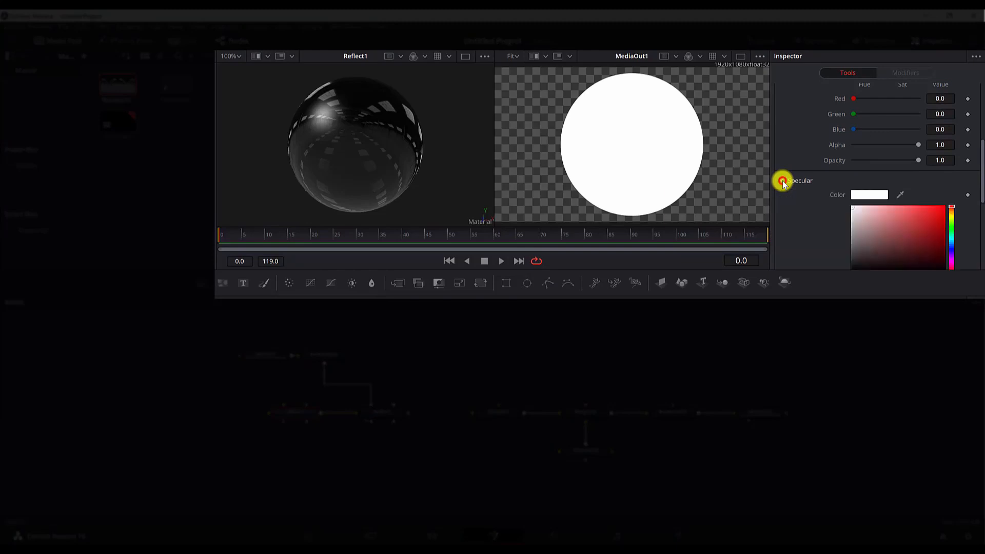
scroll(858, 214, down, 3)
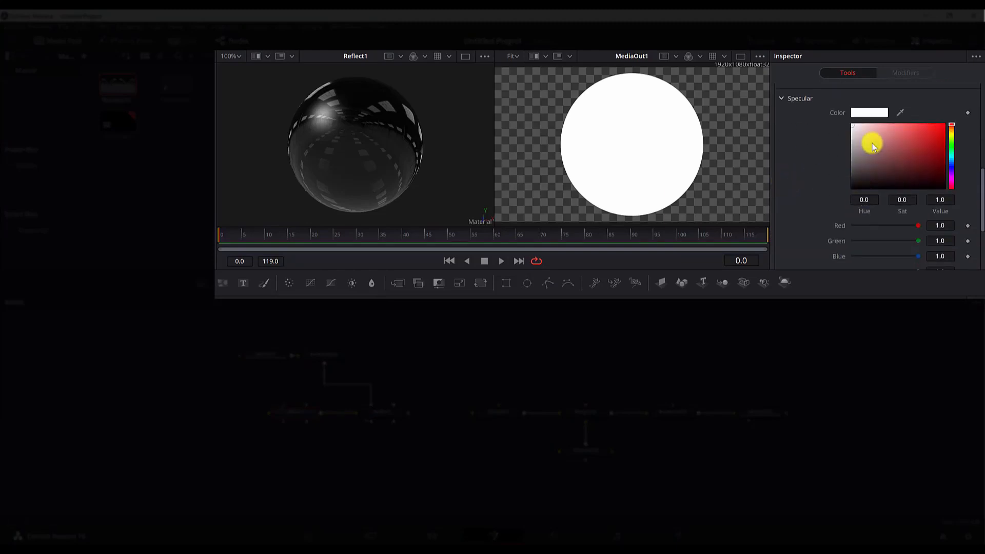
drag(873, 146, 942, 131)
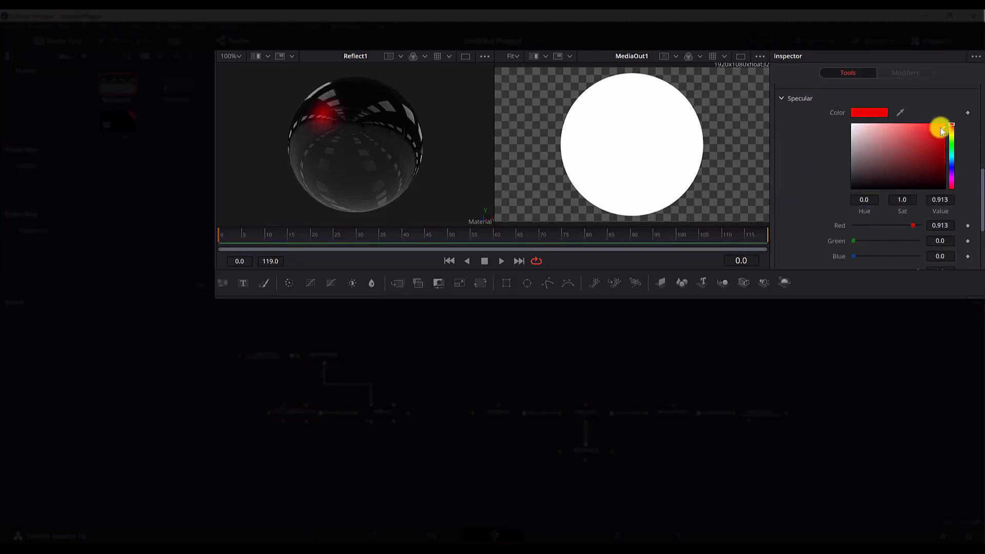
double_click(835, 111)
scroll(871, 194, down, 3)
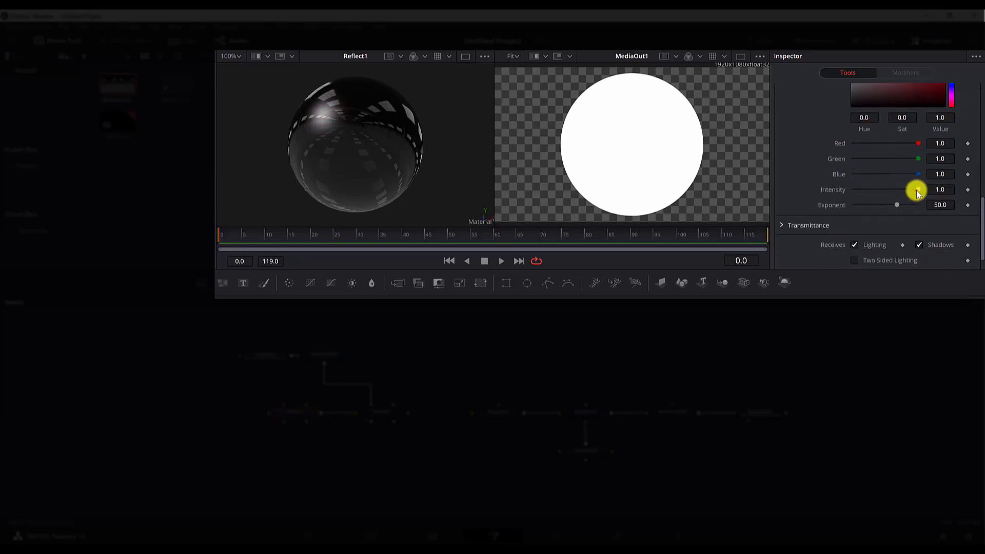
mouse_move(917, 191)
mouse_down()
mouse_move(844, 193)
mouse_move(906, 190)
mouse_up()
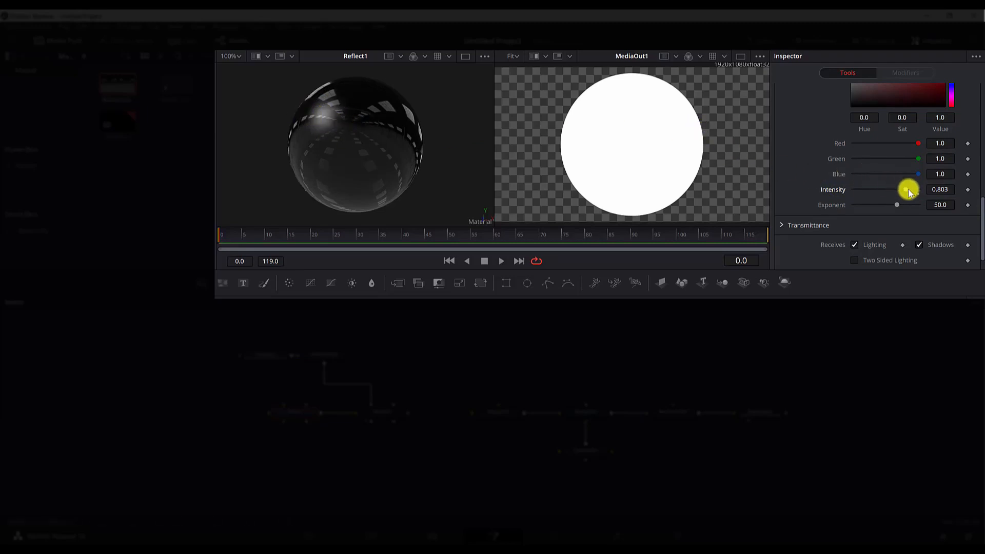
drag(897, 206, 850, 206)
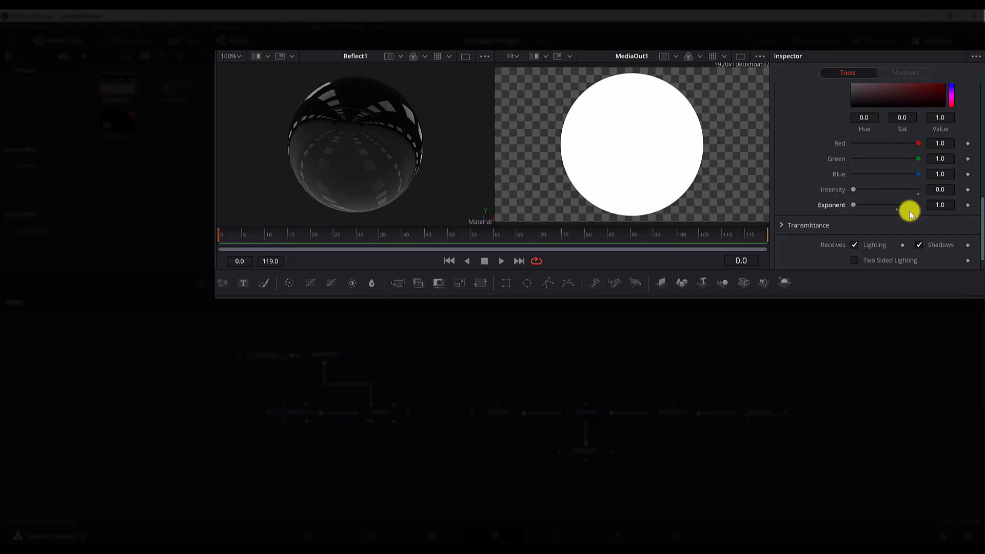
scroll(905, 210, down, 2)
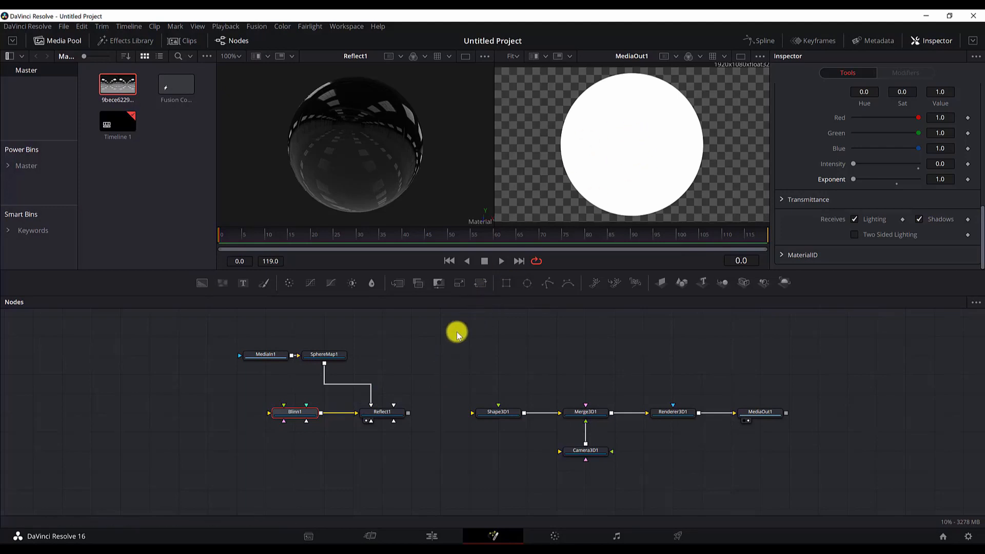
Step: Connect Reflect1's output to Shape3D1 so that the reflective material is applied to the sphere
drag(409, 415, 497, 412)
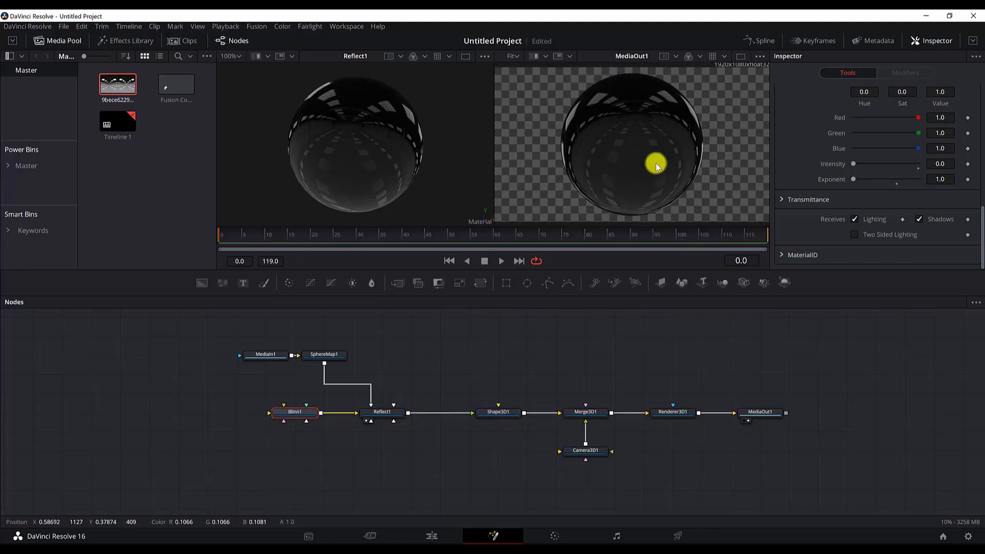
Step: Enable Use Target in Camera3D1's transform settings
click(601, 451)
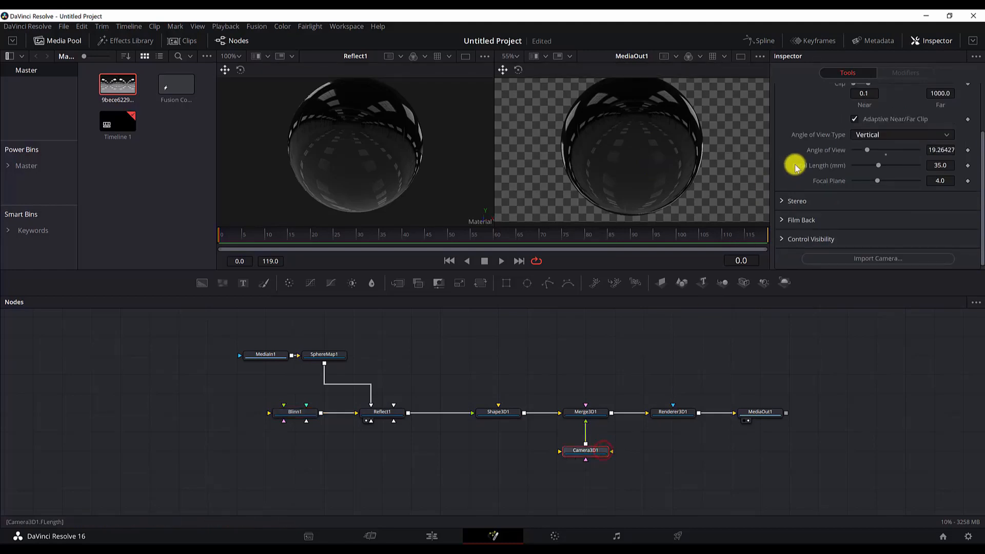
scroll(838, 159, up, 2)
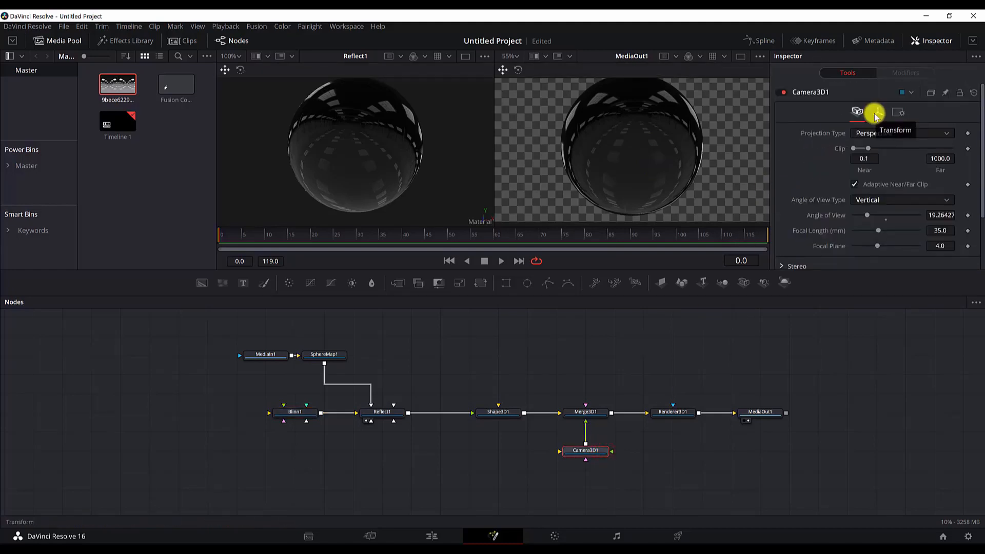
click(876, 114)
scroll(855, 241, down, 2)
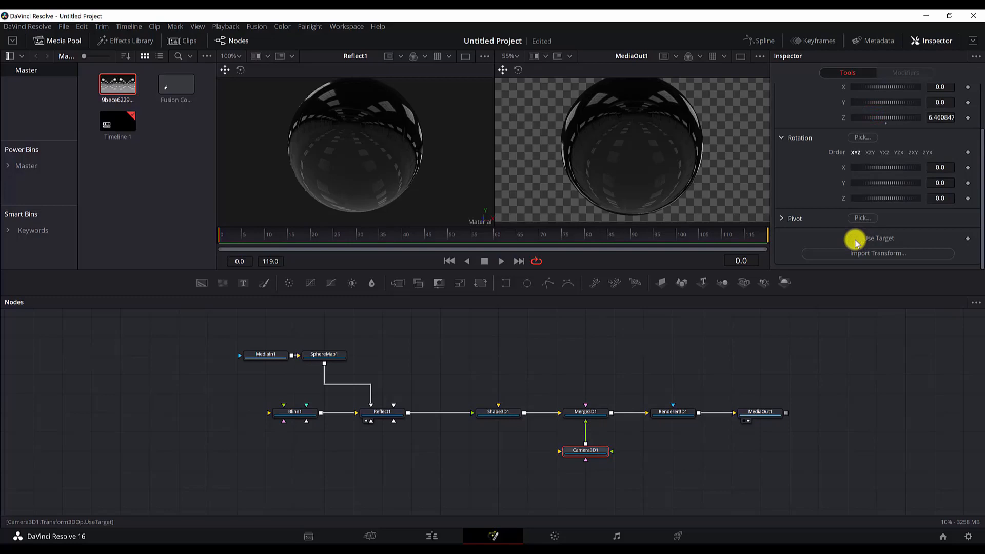
click(856, 240)
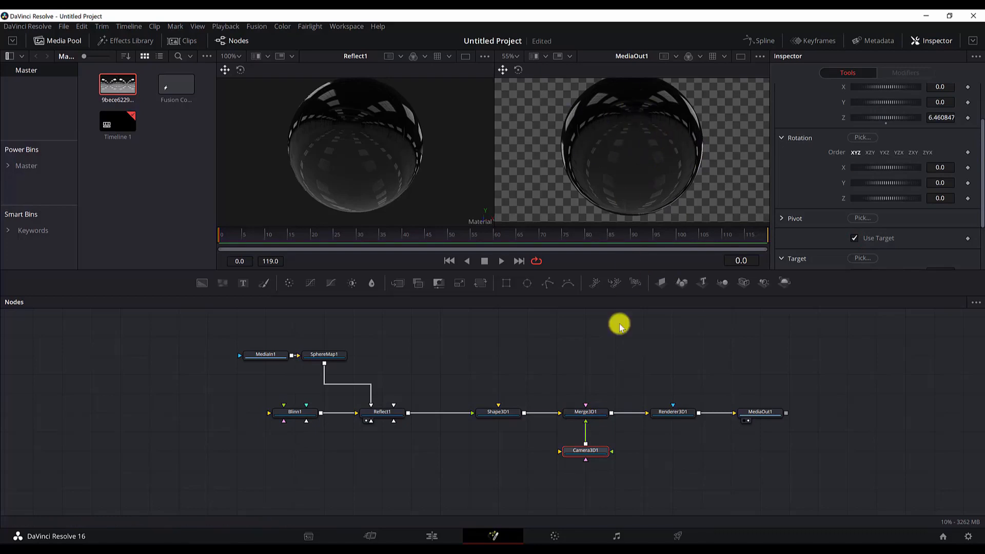
Step: Show Merge3D1 in viewer 1 and select Camera3D1 again
click(599, 416)
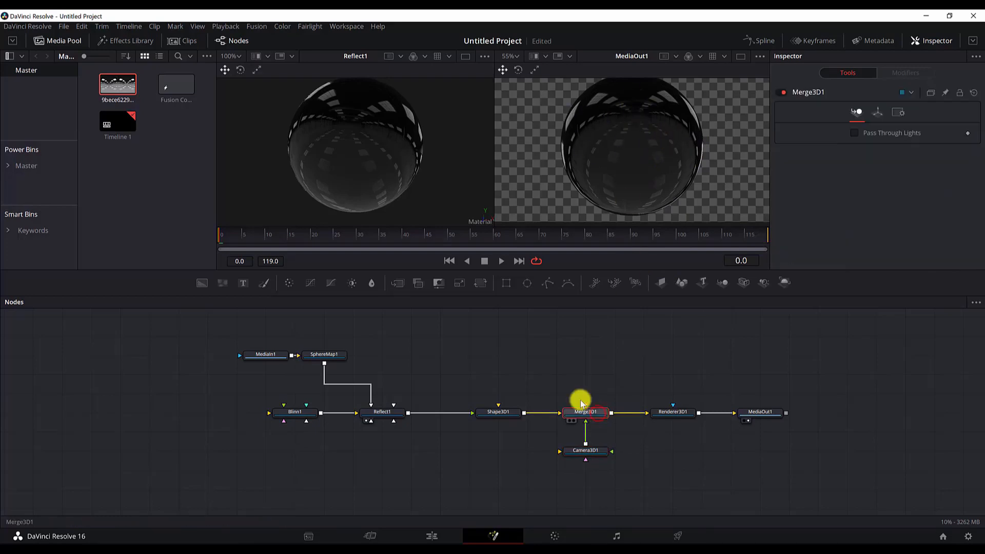
key(1)
click(597, 454)
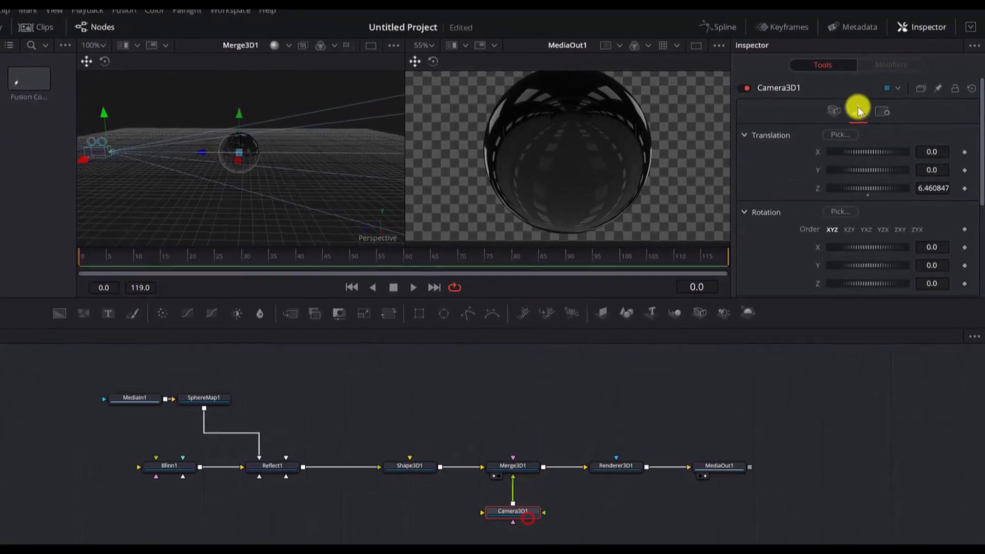
Step: Reposition Camera3D1 with translation of about X 0.0058, Y 0.2938 and Z 8.6751
drag(865, 152, 919, 155)
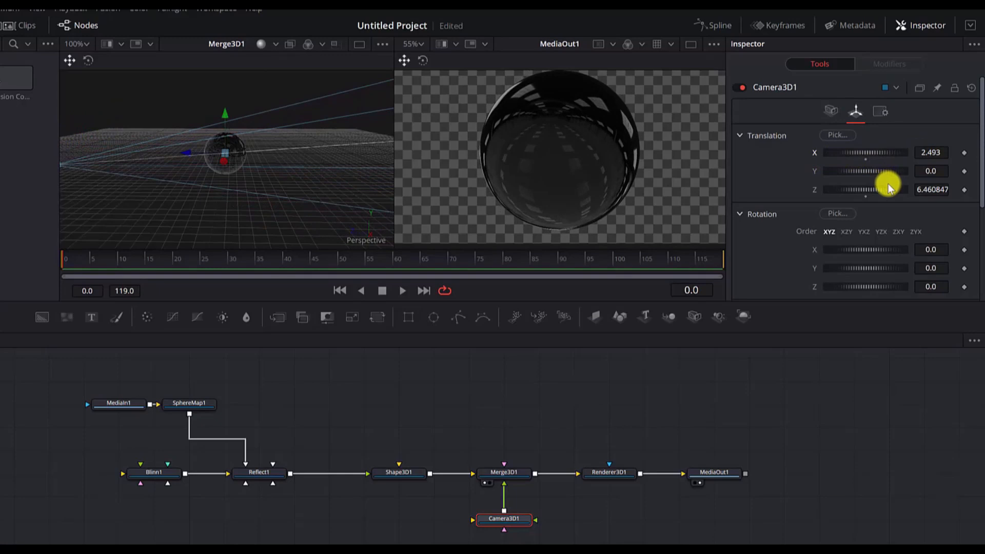
click(865, 159)
drag(165, 203, 101, 148)
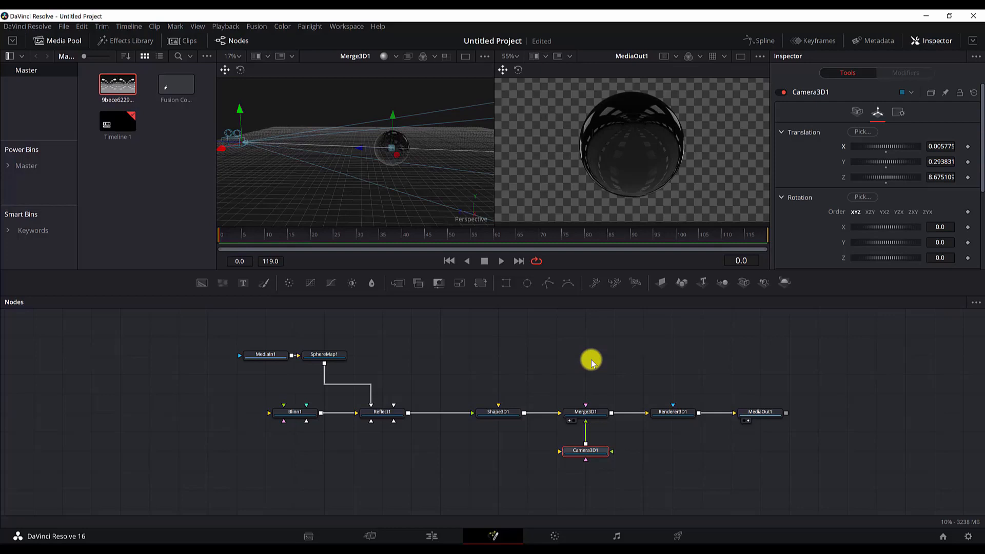
Step: Add a Text 3D node in the empty area above Merge3D1 and show it in viewer 1
drag(654, 460, 536, 482)
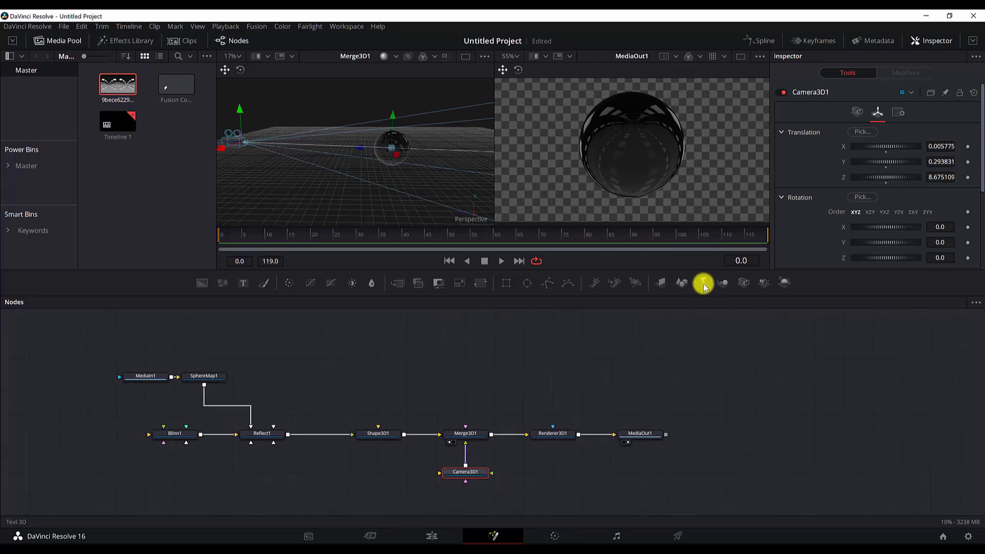
click(433, 346)
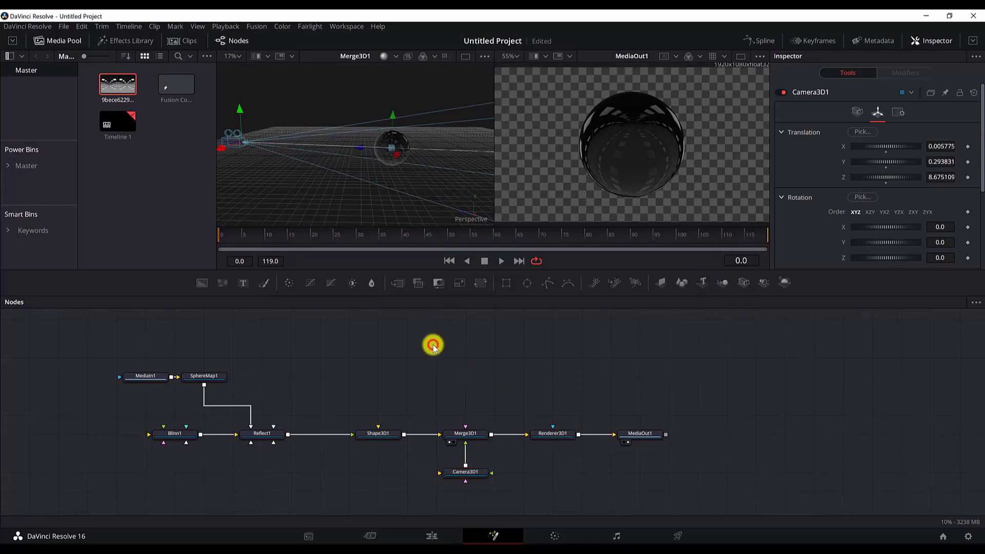
key(shift+space)
text(text)
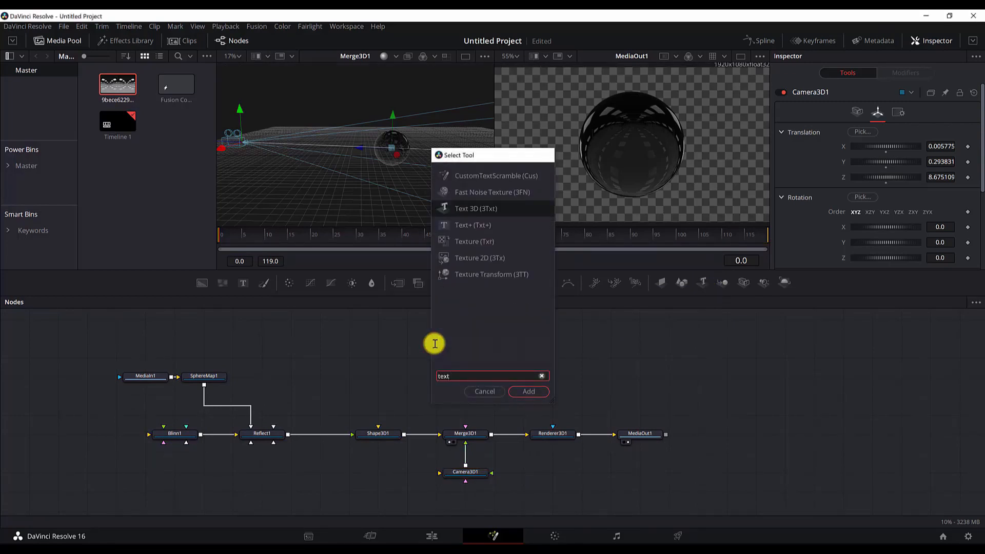
key(Return)
click(438, 343)
key(1)
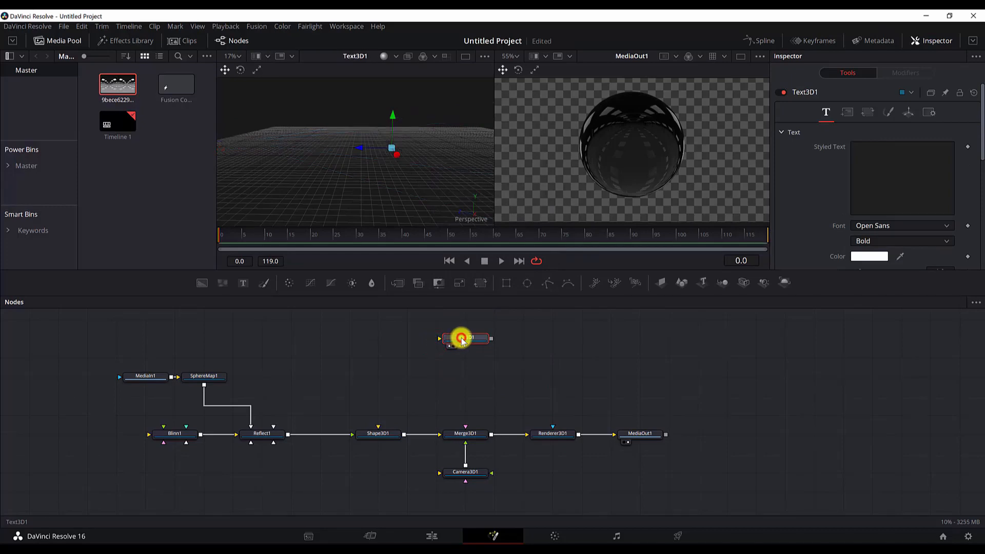
Step: Enter RESOLVE 16 as the styled text of Text3D1
scroll(401, 172, up, 3)
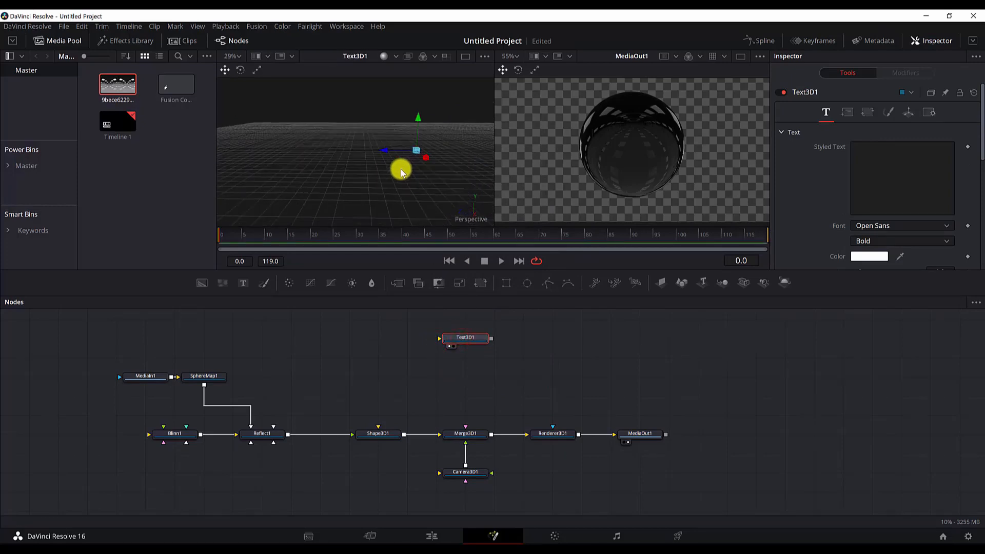
click(888, 158)
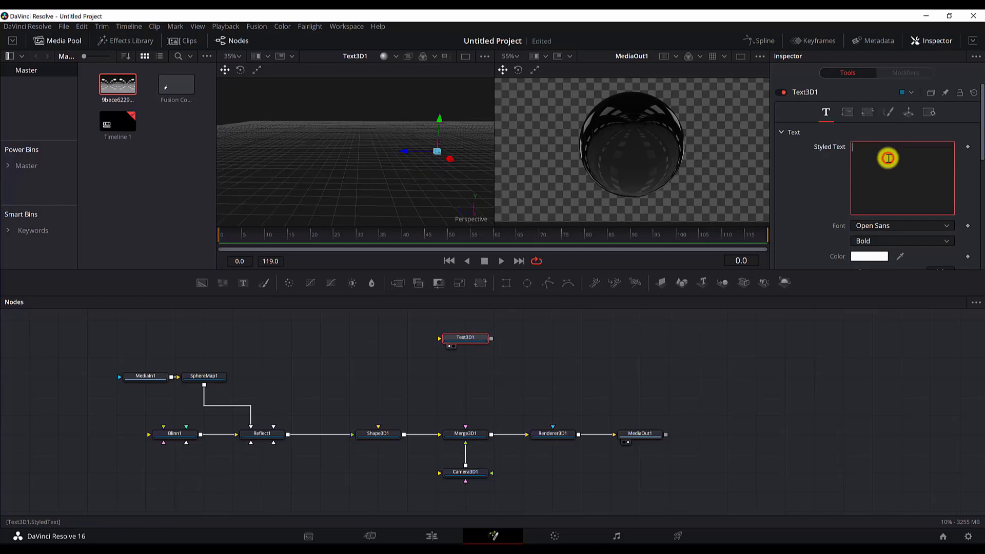
text(RESPV)
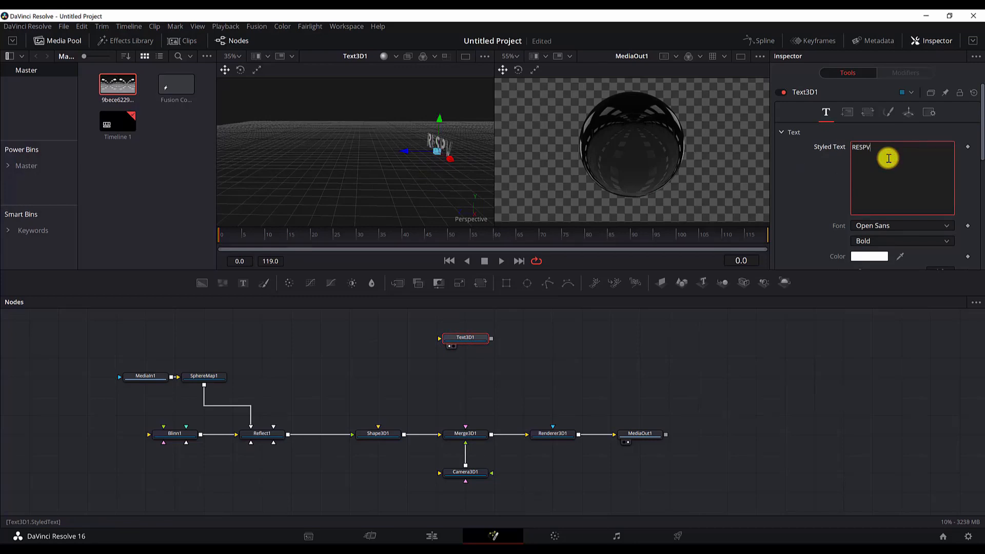
key(BackSpace)
key(BackSpace)
text(OLVE 16)
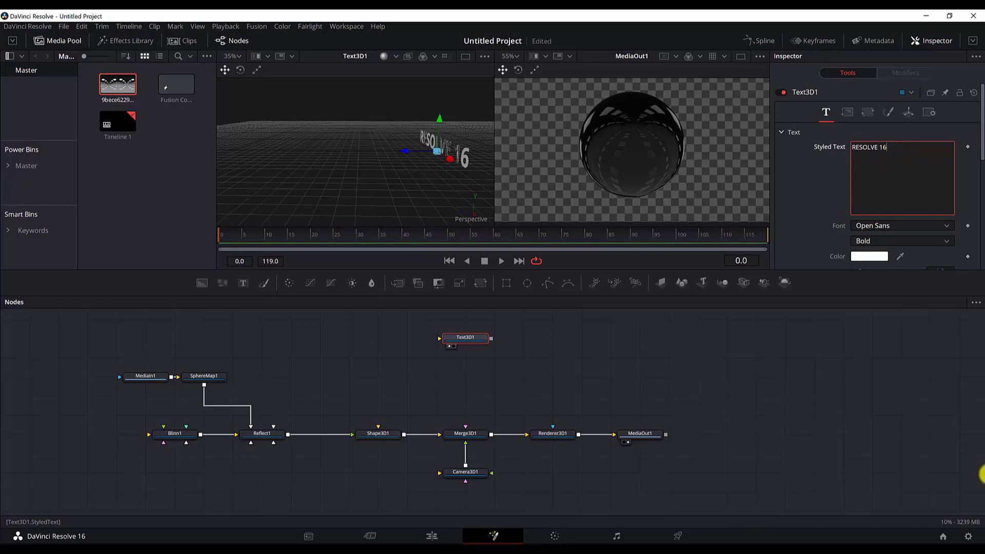
Step: Change the font of Text3D1 to Bebas Neue
click(872, 227)
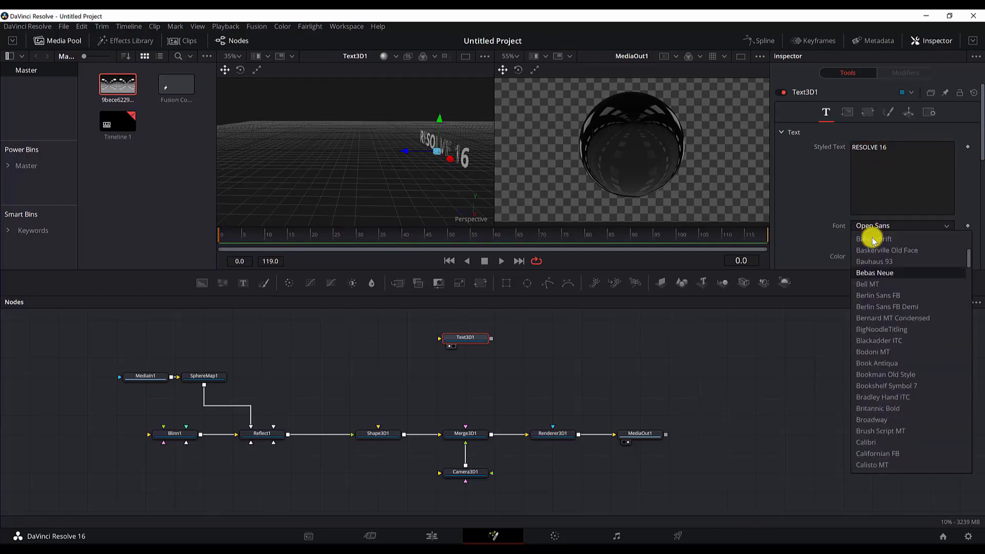
click(875, 272)
scroll(874, 175, down, 1)
click(875, 185)
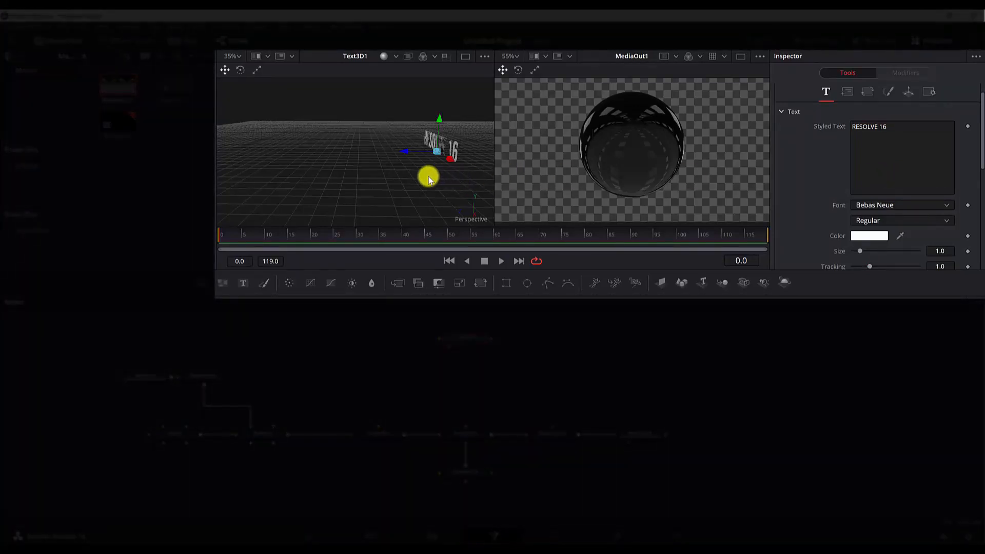
Step: Examine the RESOLVE 16 text up close in viewer 1 and try the viewer's 3D display options
drag(429, 178, 379, 177)
scroll(437, 155, up, 3)
scroll(386, 170, up, 4)
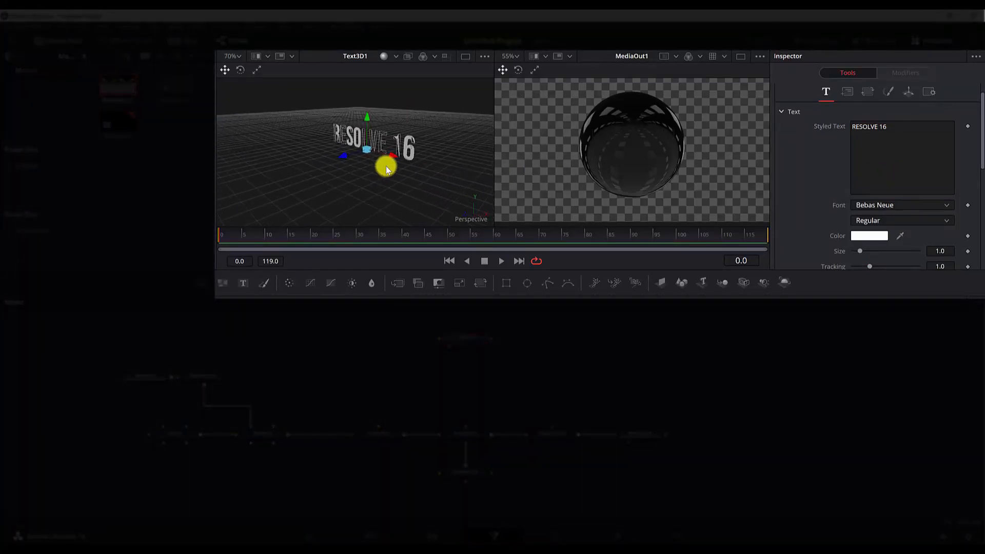
click(396, 58)
click(396, 71)
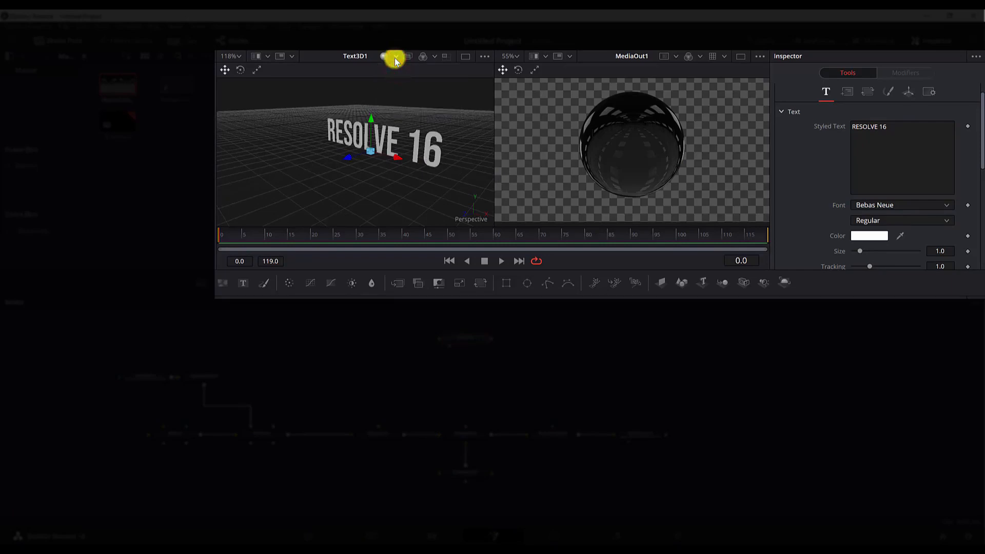
click(396, 58)
click(395, 112)
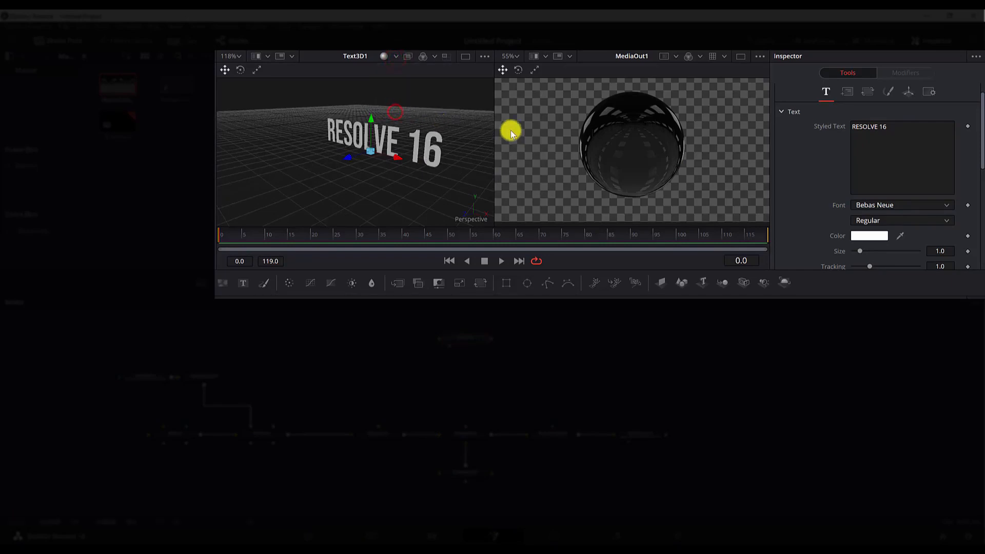
Step: Give the RESOLVE 16 text an Extrusion Depth of about 0.0583
scroll(838, 209, down, 6)
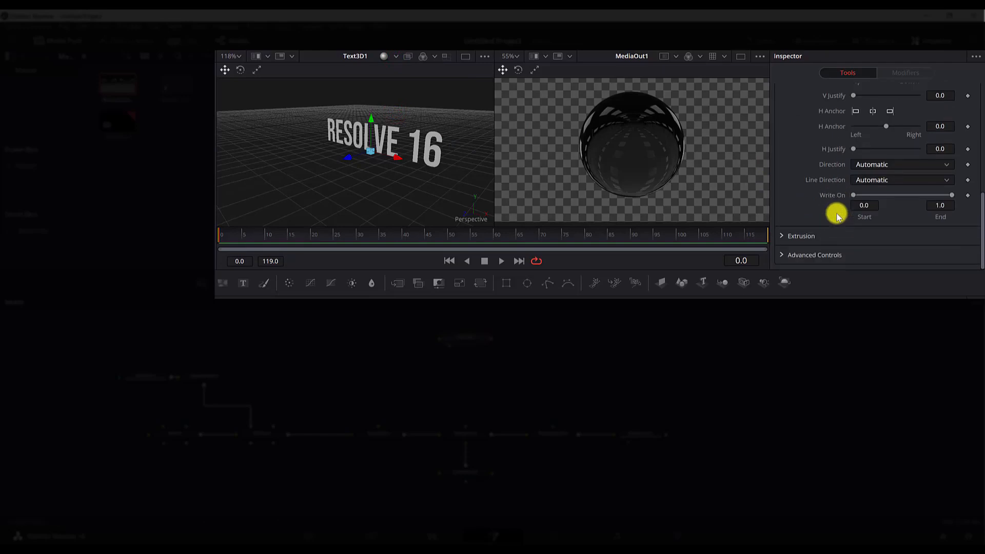
scroll(837, 210, up, 6)
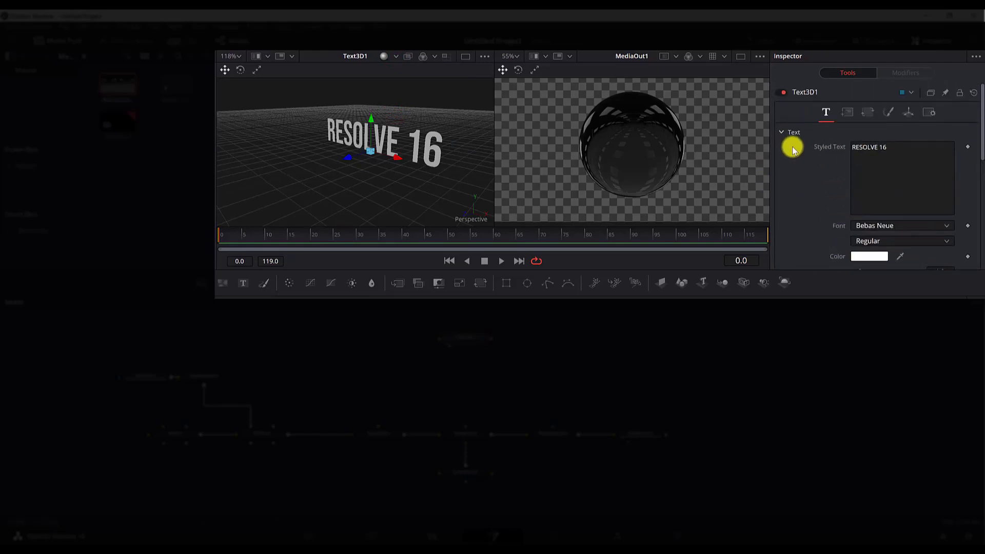
scroll(792, 154, down, 6)
click(783, 237)
scroll(854, 161, down, 3)
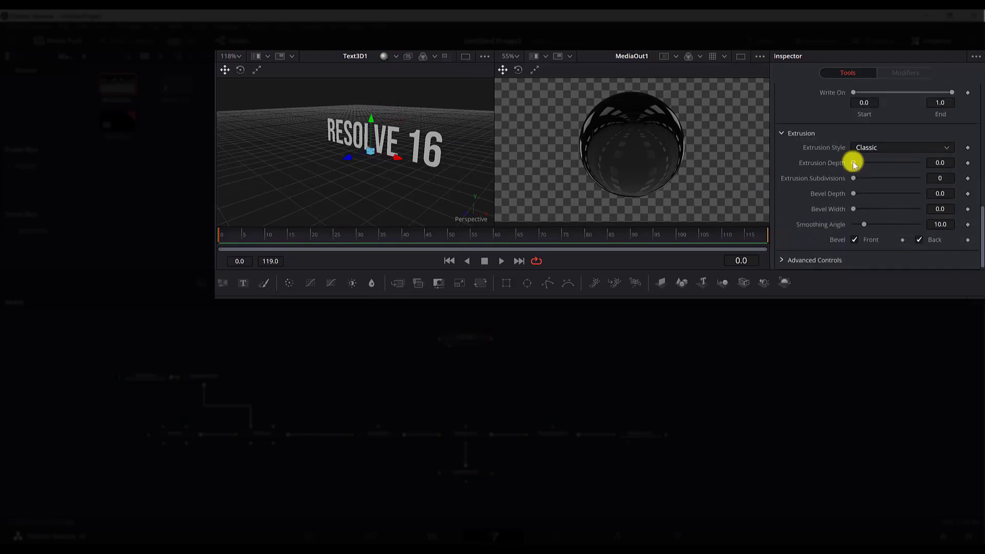
drag(854, 163, 873, 163)
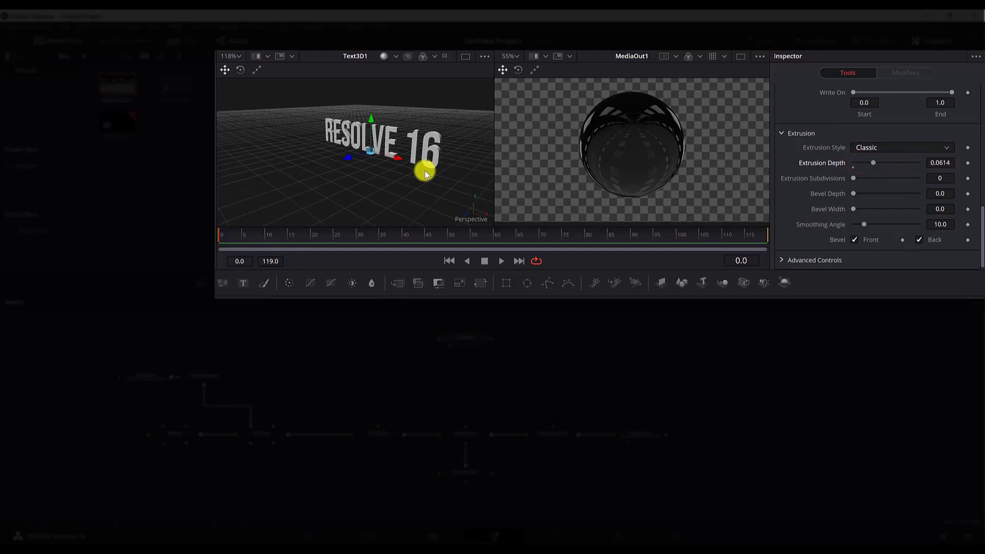
drag(424, 170, 393, 175)
scroll(455, 173, up, 2)
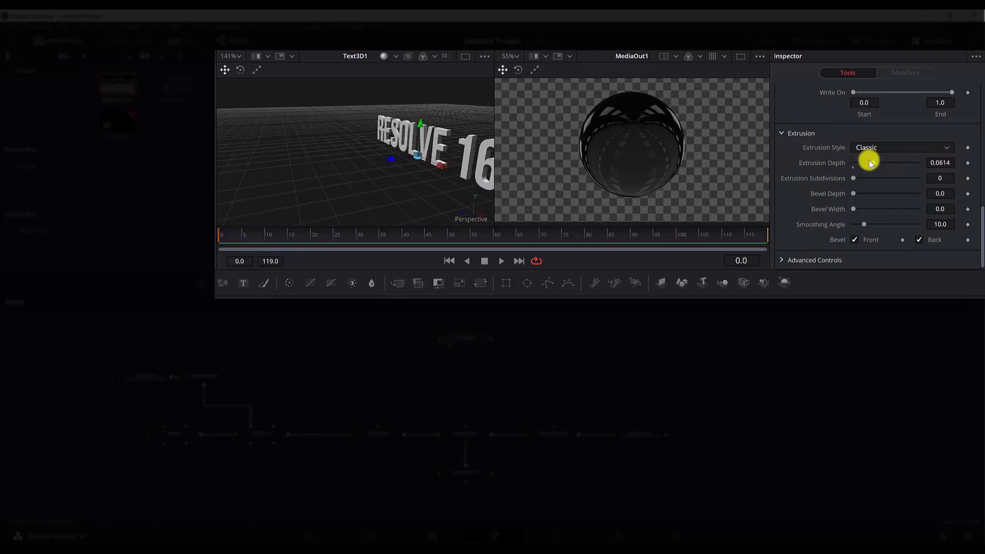
drag(873, 163, 871, 164)
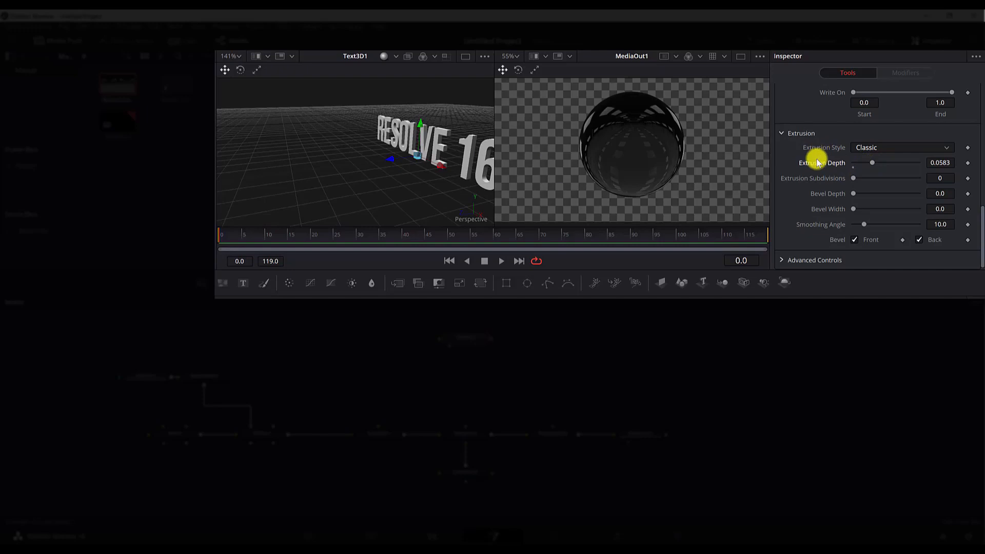
Step: Bevel the extruded text with a Bevel Depth of about 0.00157 and a Bevel Width of about 0.00189
scroll(815, 159, up, 2)
scroll(831, 161, down, 3)
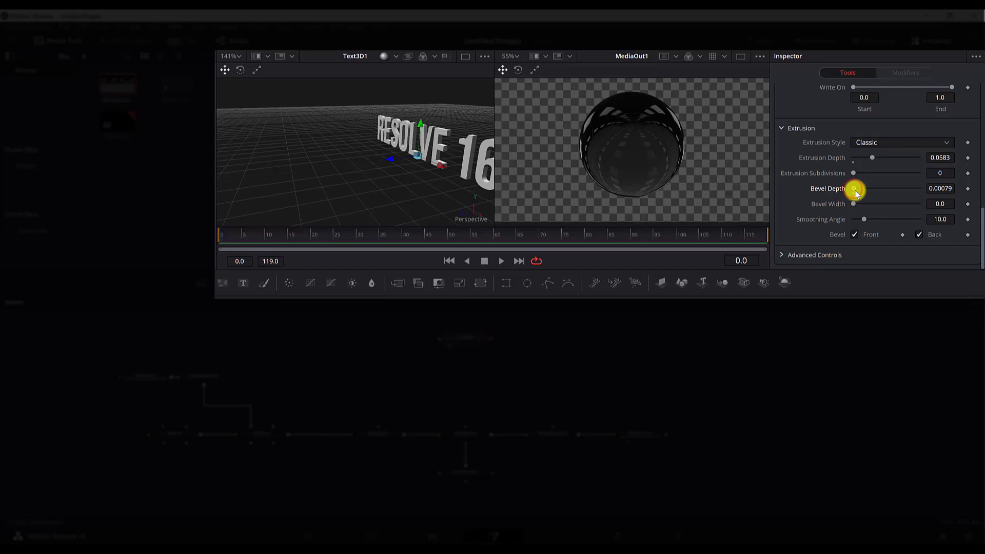
drag(856, 192, 858, 191)
drag(443, 170, 367, 178)
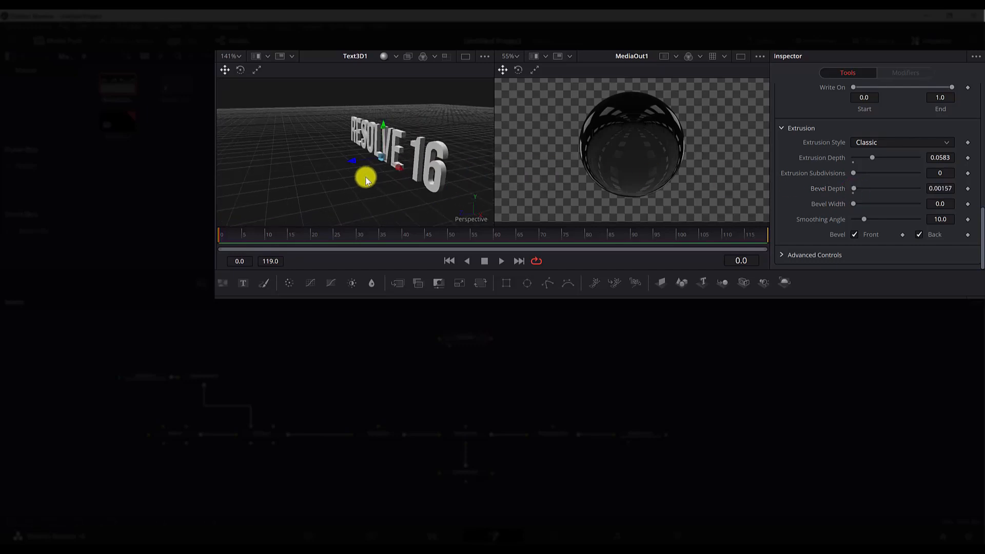
scroll(466, 165, up, 1)
scroll(427, 185, up, 5)
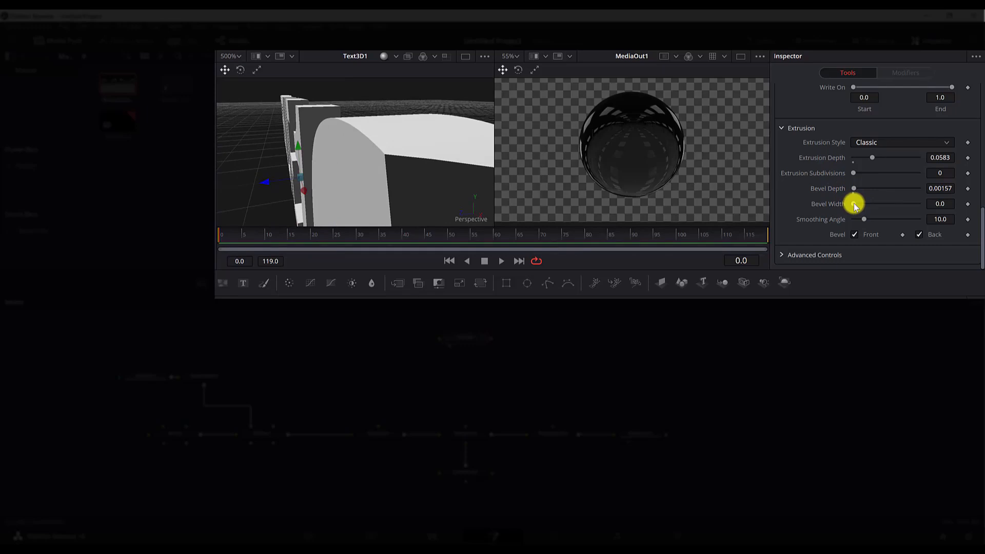
drag(855, 205, 867, 209)
scroll(396, 201, up, 2)
drag(395, 201, 354, 203)
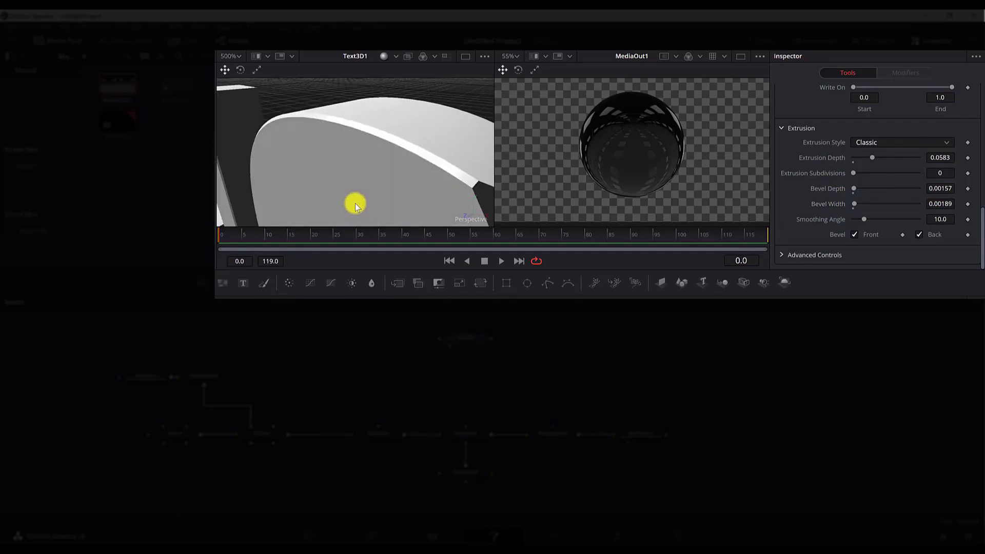
scroll(417, 191, down, 3)
drag(443, 198, 328, 190)
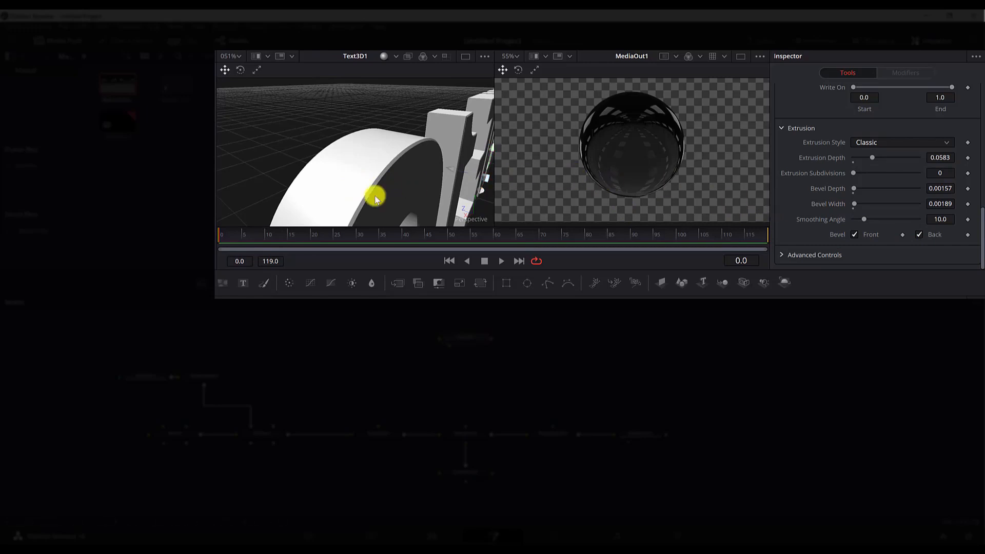
drag(337, 200, 348, 182)
Step: Increase the text's Bevel Depth to about 0.00409
click(858, 189)
scroll(348, 183, up, 3)
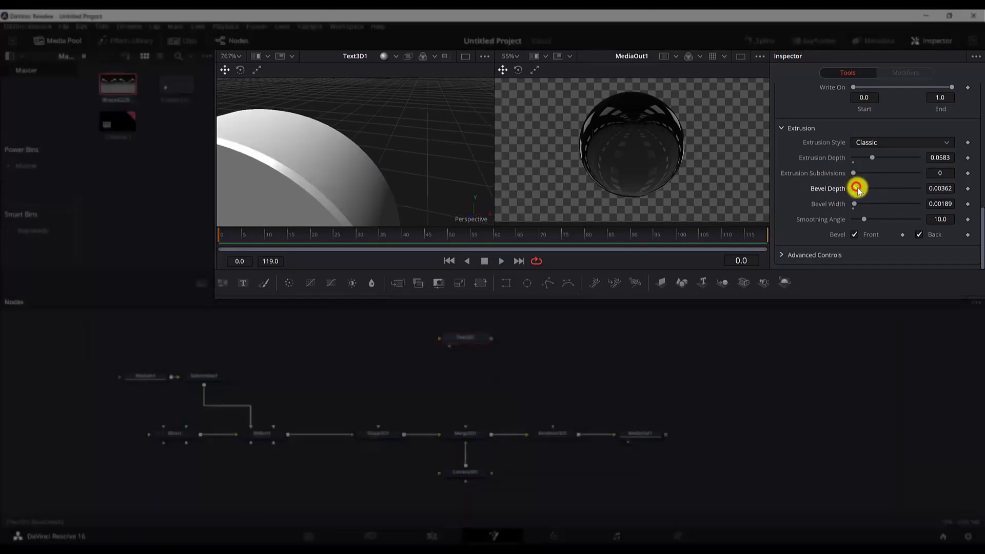
drag(857, 189, 861, 189)
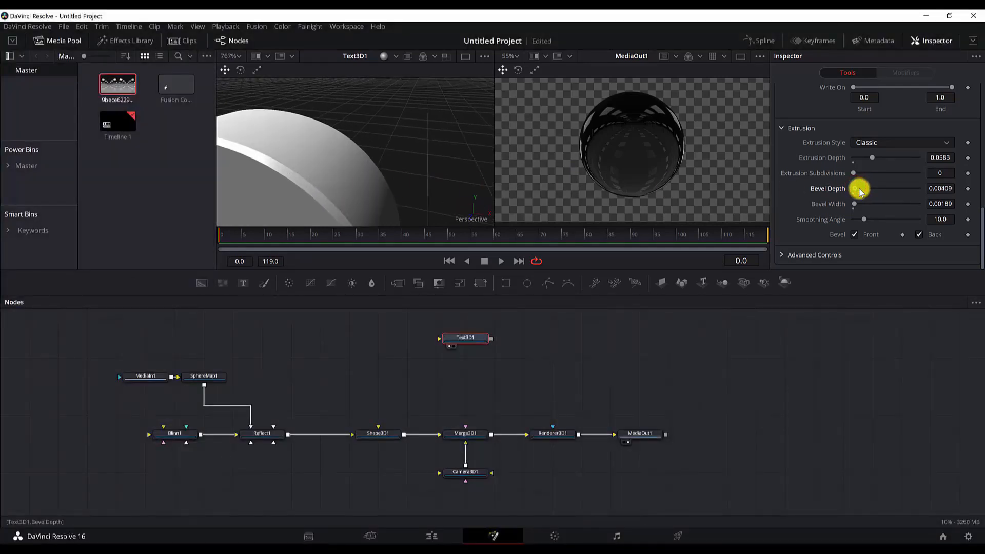
Step: Spread out the letters of Text3D1 by setting Tracking to about 1.134
scroll(381, 158, down, 8)
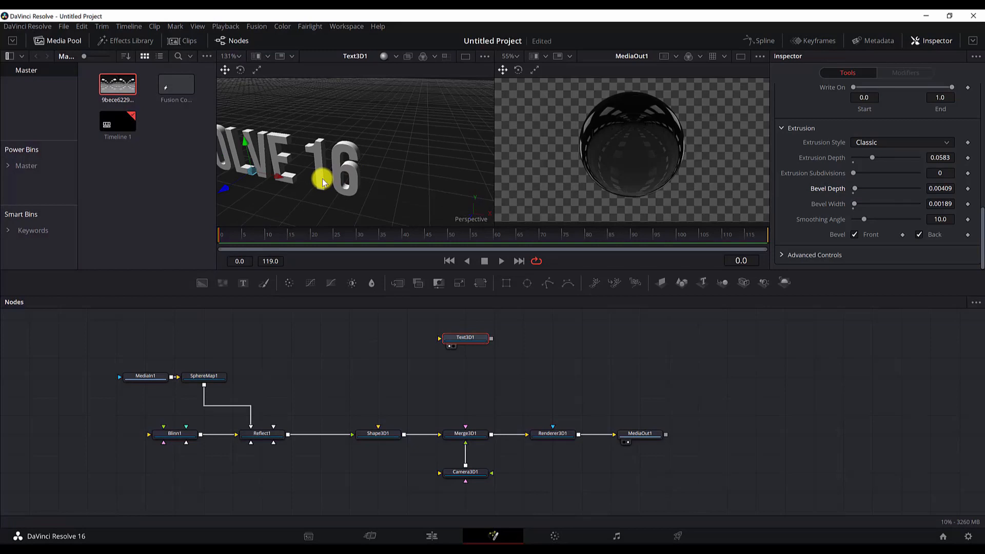
drag(322, 182, 482, 186)
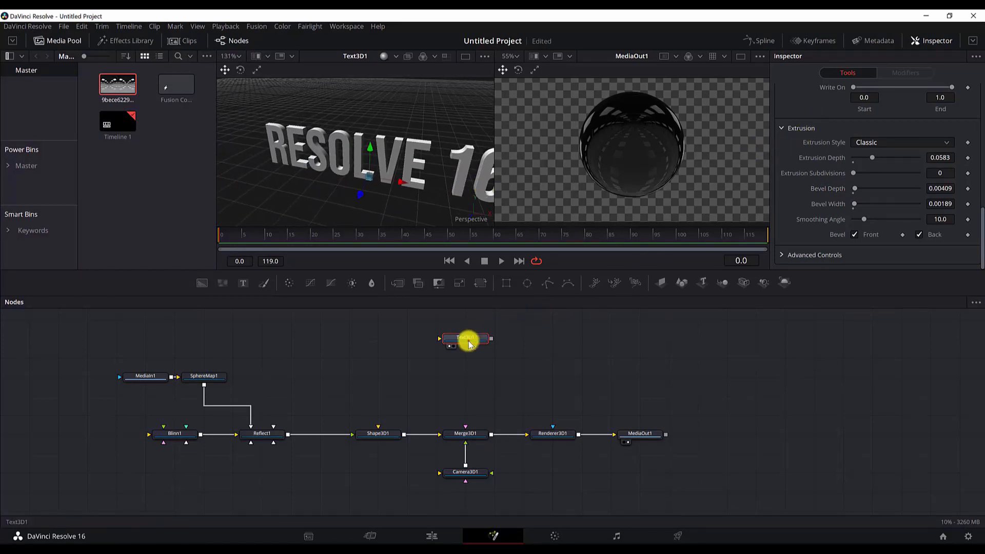
scroll(816, 190, up, 10)
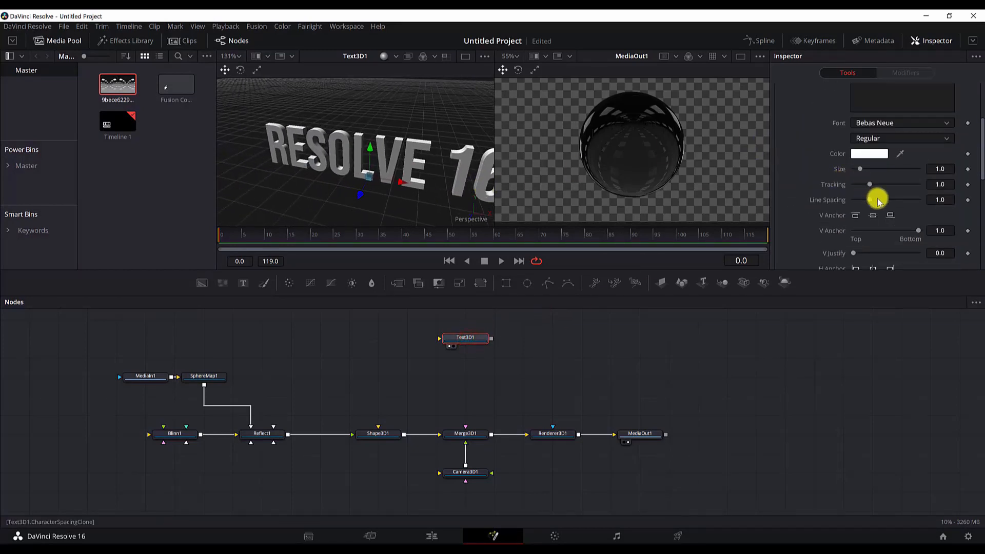
drag(875, 190, 872, 191)
scroll(681, 327, down, 2)
scroll(543, 330, up, 2)
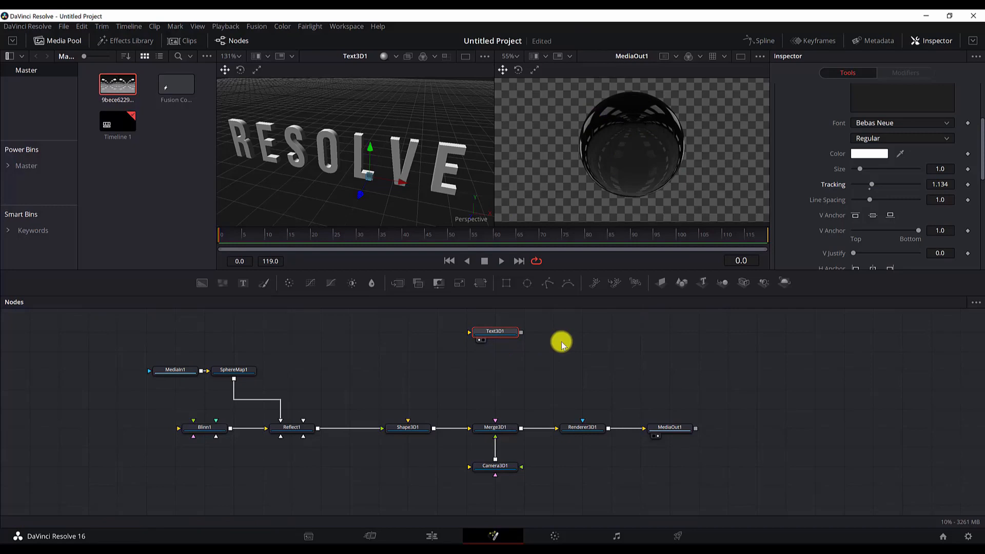
Step: Rotate Text3D1 to -90 degrees around X so that the text lies flat
scroll(928, 176, up, 4)
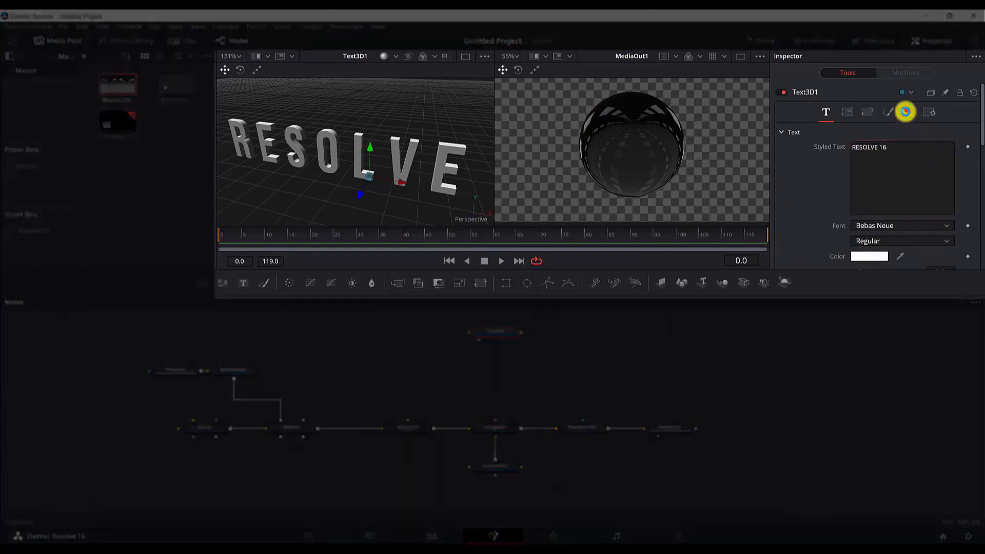
click(910, 113)
scroll(938, 198, down, 2)
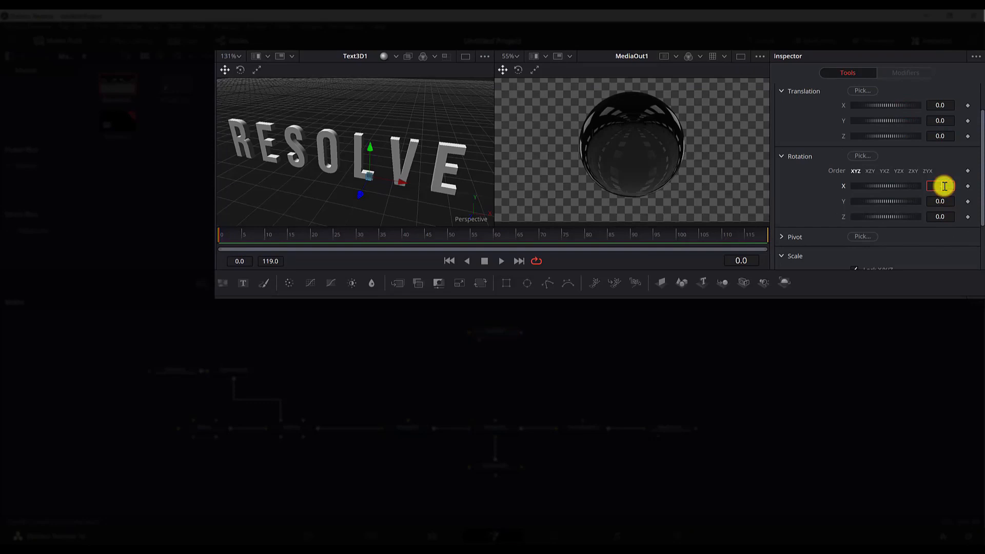
key(Tab)
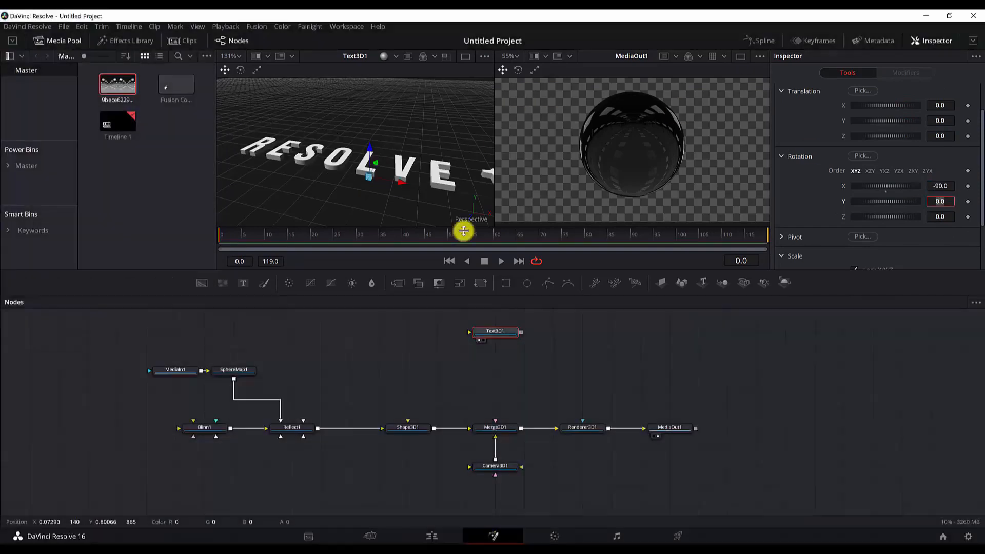
Step: Add a Bender 3D node after Text3D1 and place it below the text node
key(shift+space)
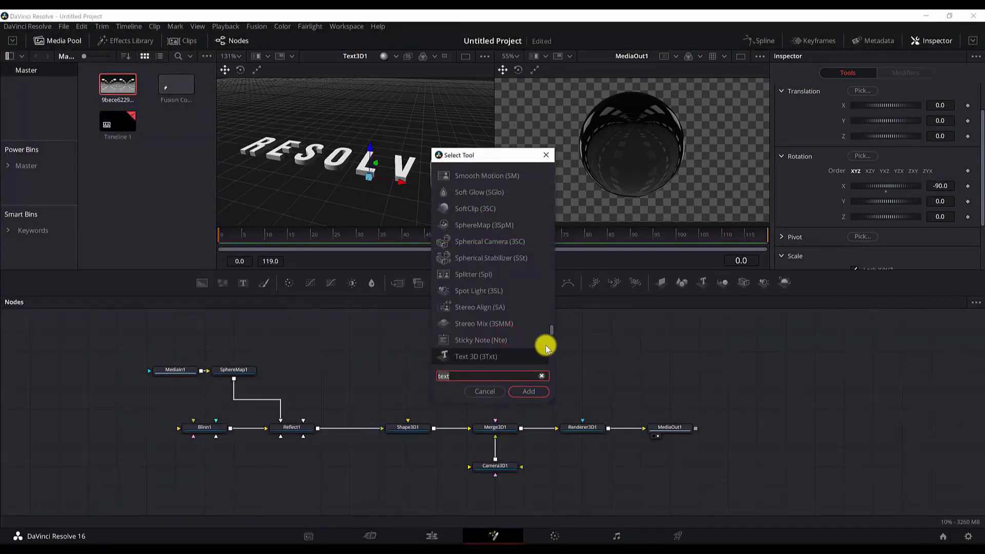
text(bende)
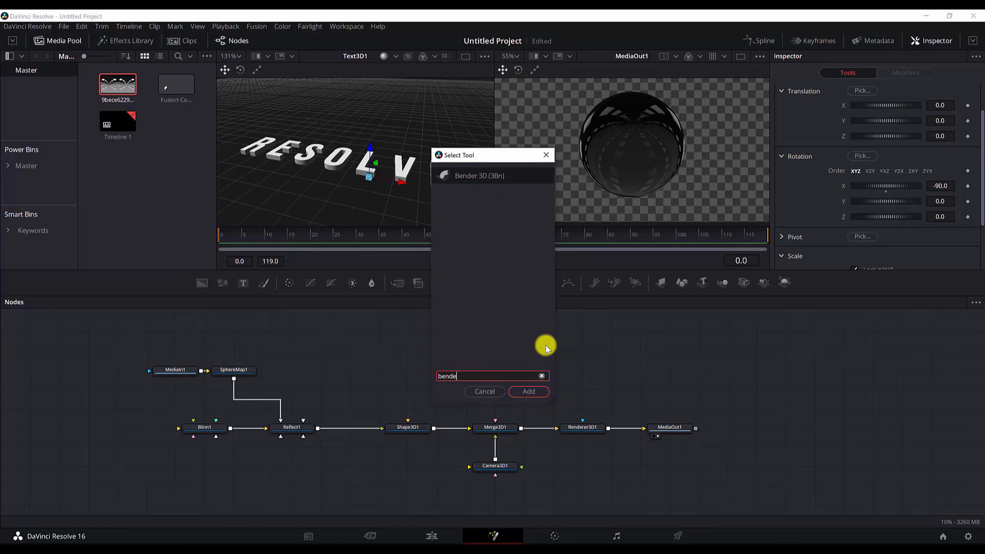
key(Return)
drag(541, 343, 483, 381)
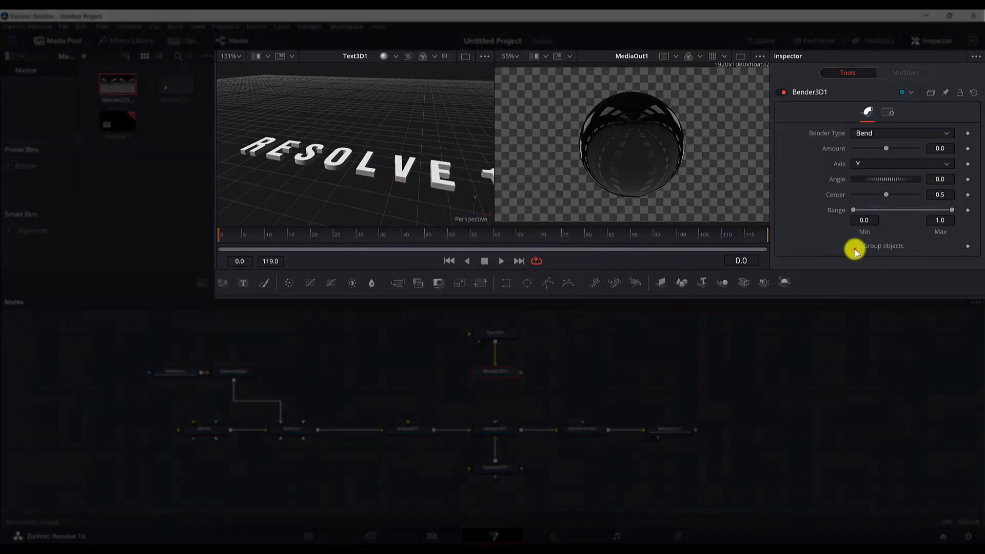
Step: Enable Group objects on Bender3D1, set the Axis to X, preview the node and bend the text with an Amount of about -0.33
click(855, 248)
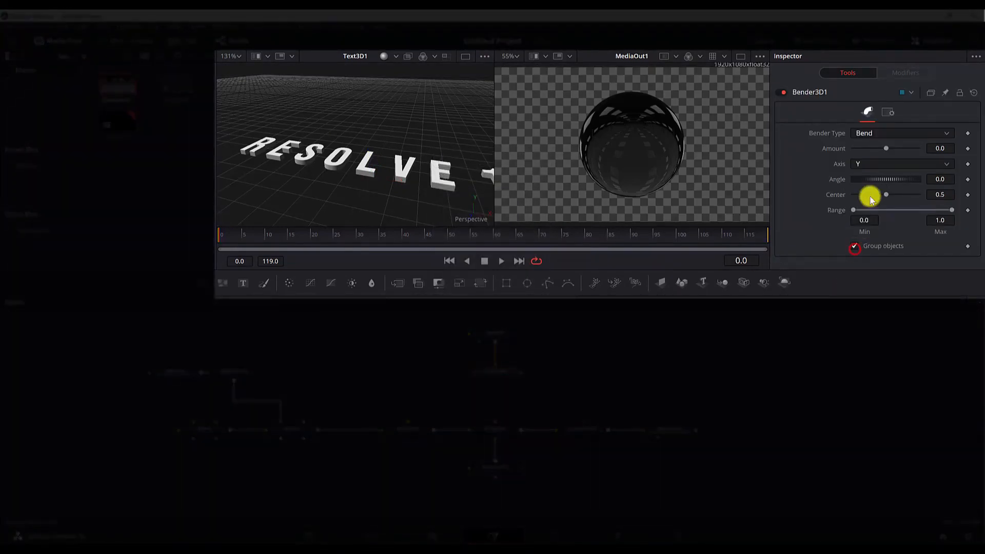
click(876, 164)
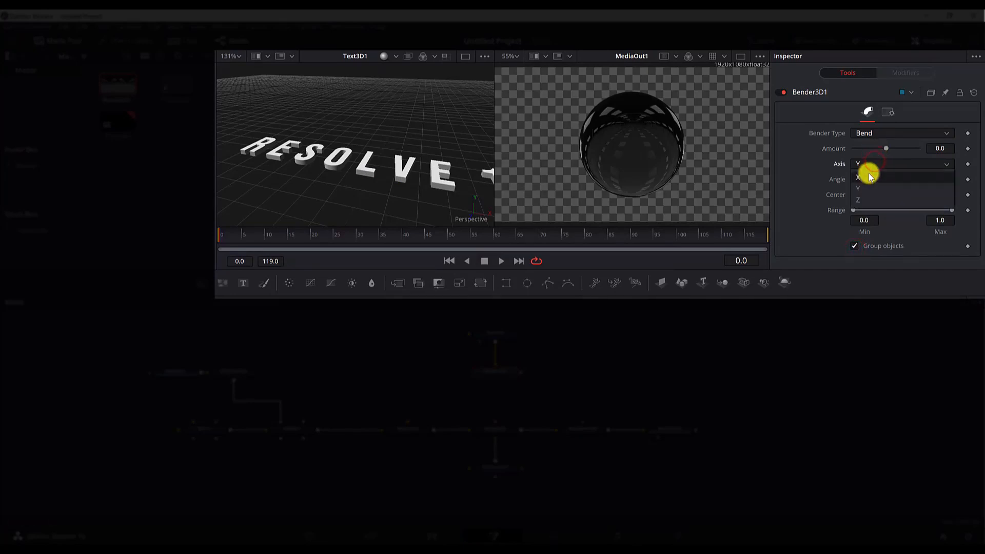
click(867, 174)
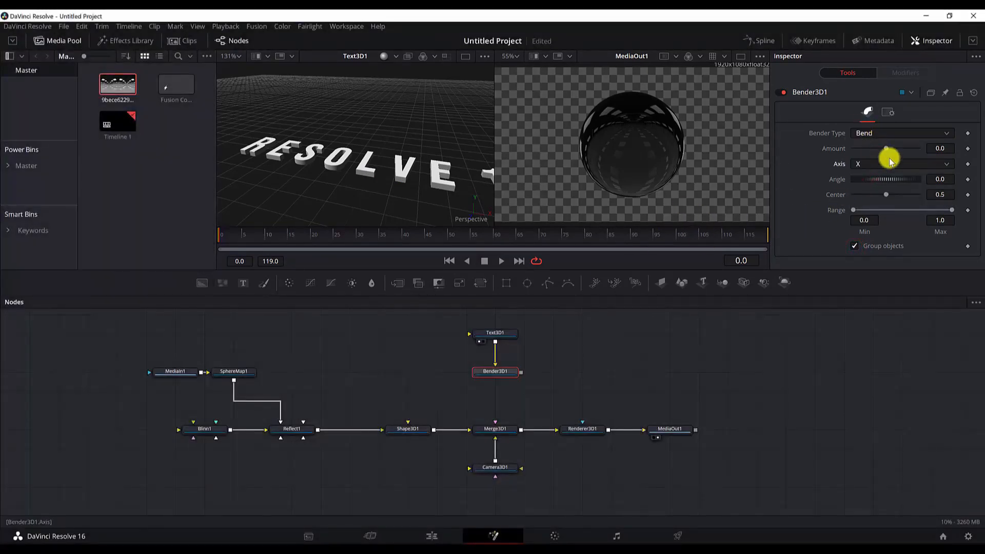
drag(906, 153, 914, 153)
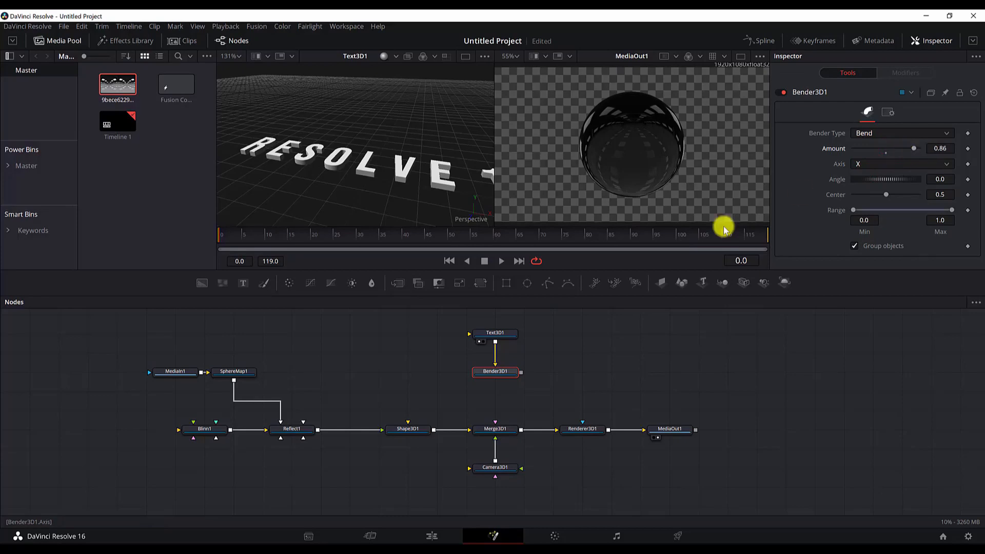
key(1)
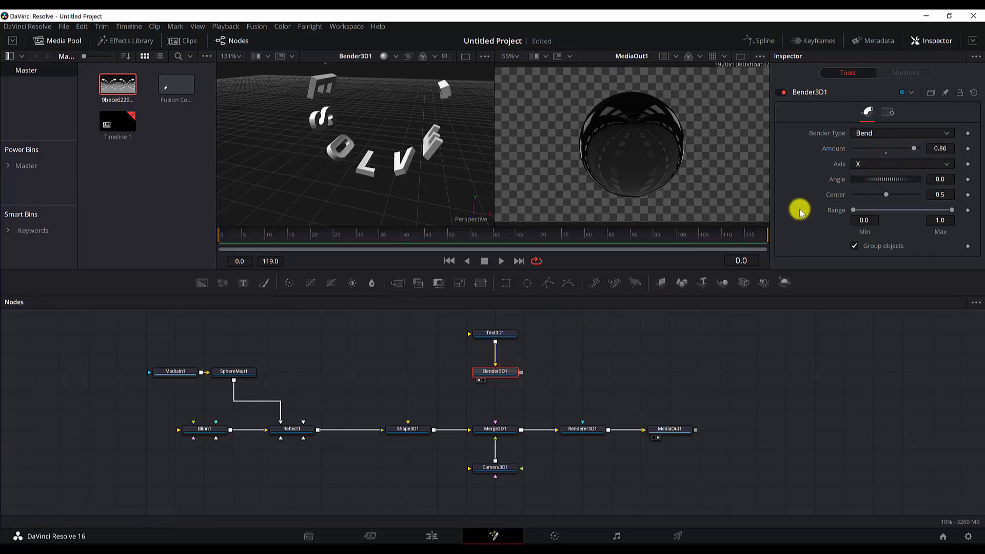
drag(916, 150, 876, 150)
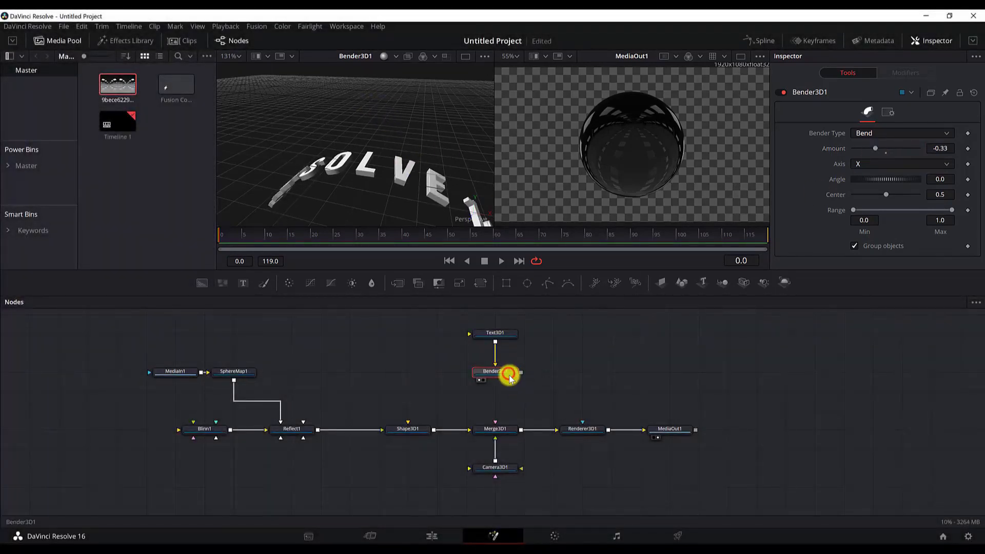
Step: Add a Transform 3D node after Bender3D1
click(509, 377)
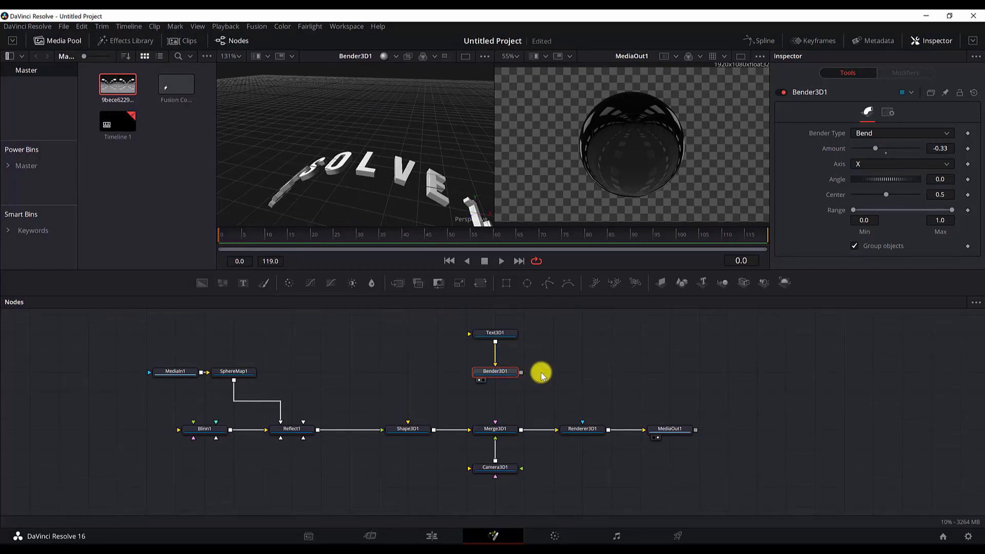
key(shift+space)
text(trans)
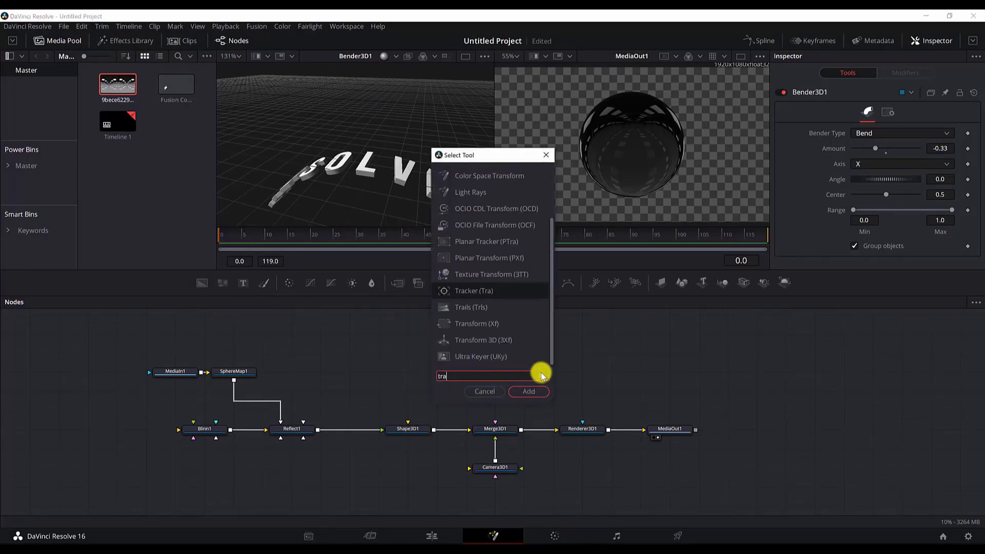
key(Down)
key(Down)
key(Return)
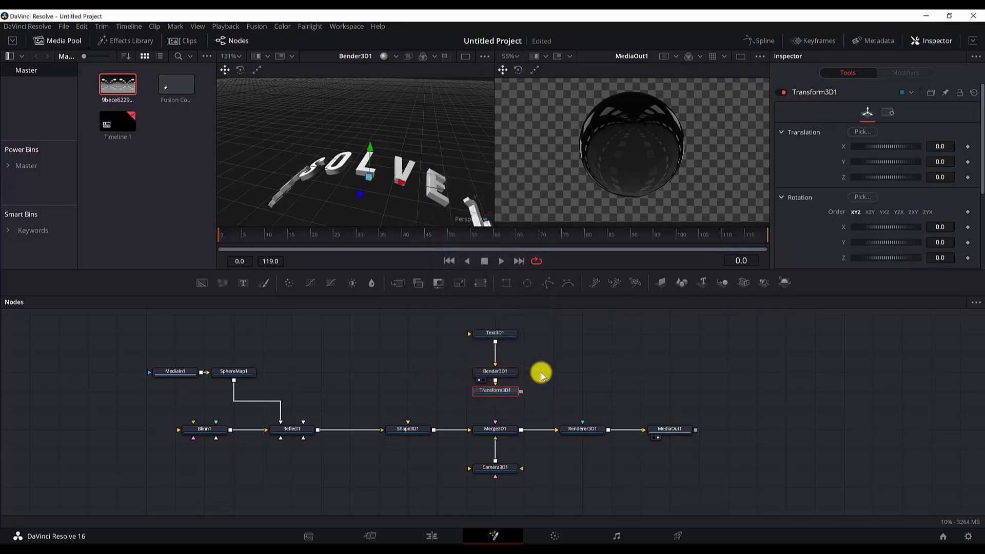
Step: Preview Transform3D1 and set its X rotation to 90 degrees so the curved text stands upright
drag(883, 227, 897, 231)
key(ctrl+z)
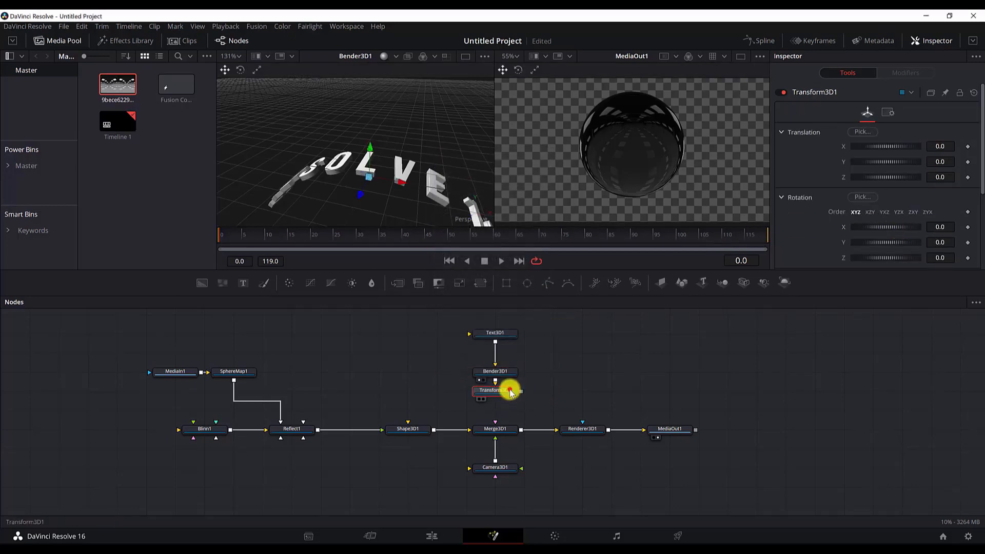
key(1)
drag(875, 226, 866, 227)
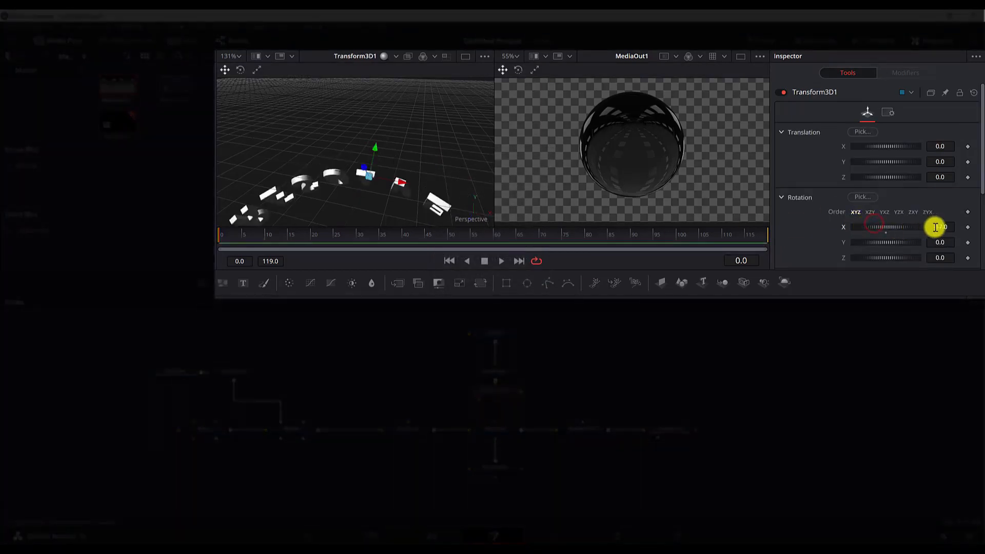
key(ctrl+z)
click(949, 227)
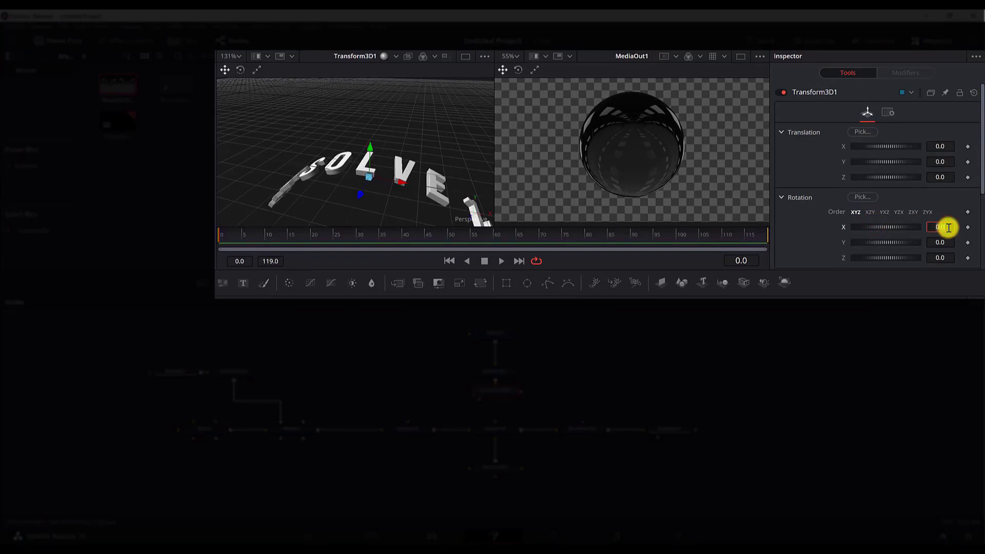
text(90)
key(Tab)
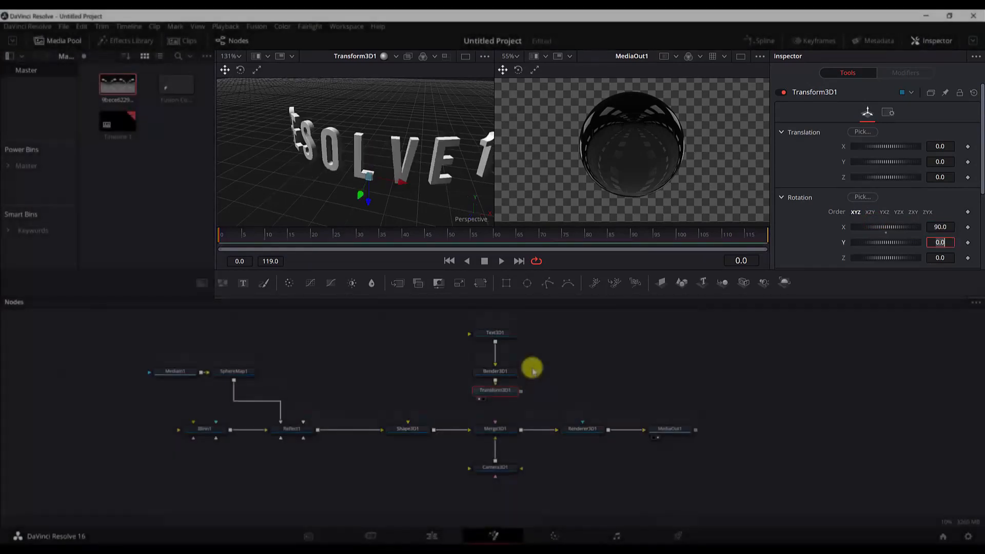
Step: Connect Transform3D1 to Merge3D1 and preview the merged scene with the sphere and text
drag(523, 396, 497, 429)
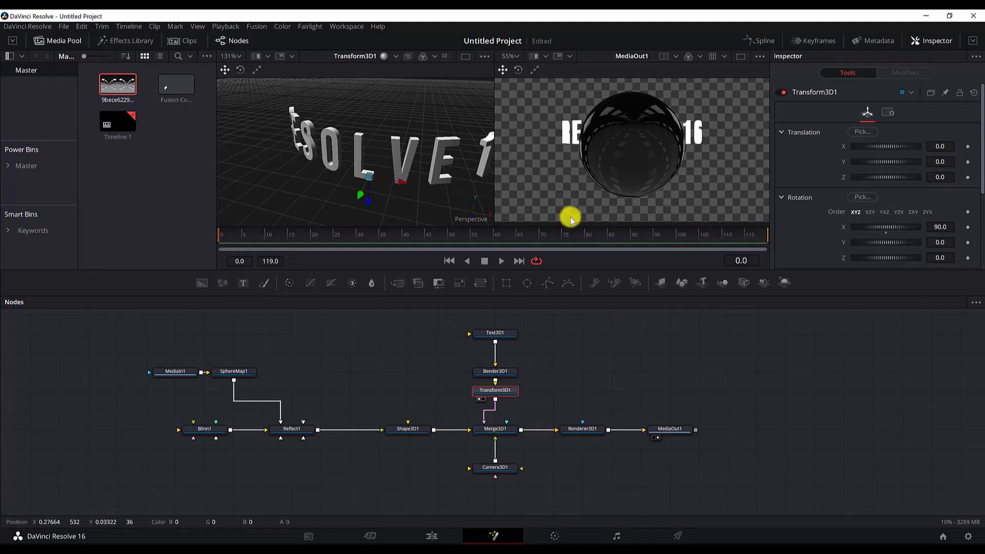
click(487, 395)
click(494, 429)
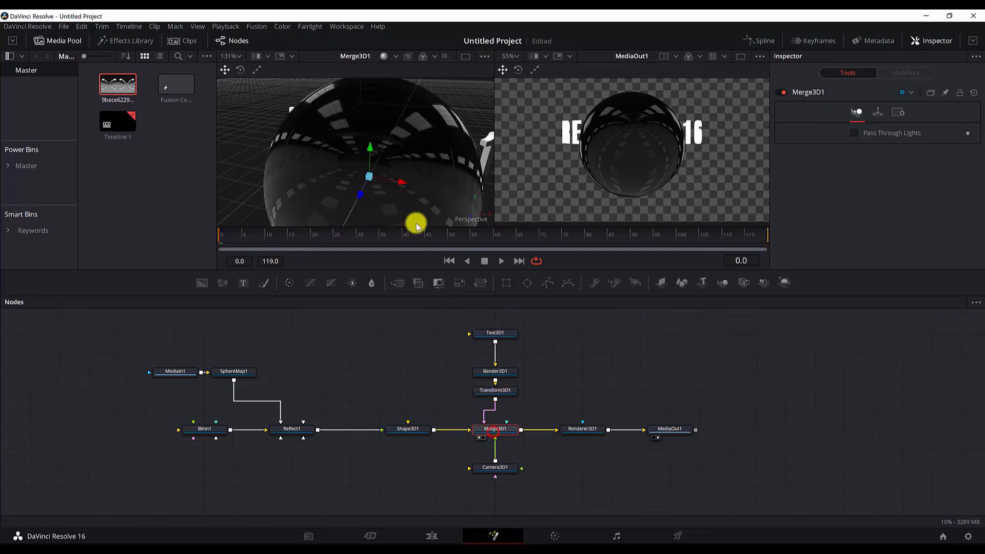
scroll(413, 174, down, 10)
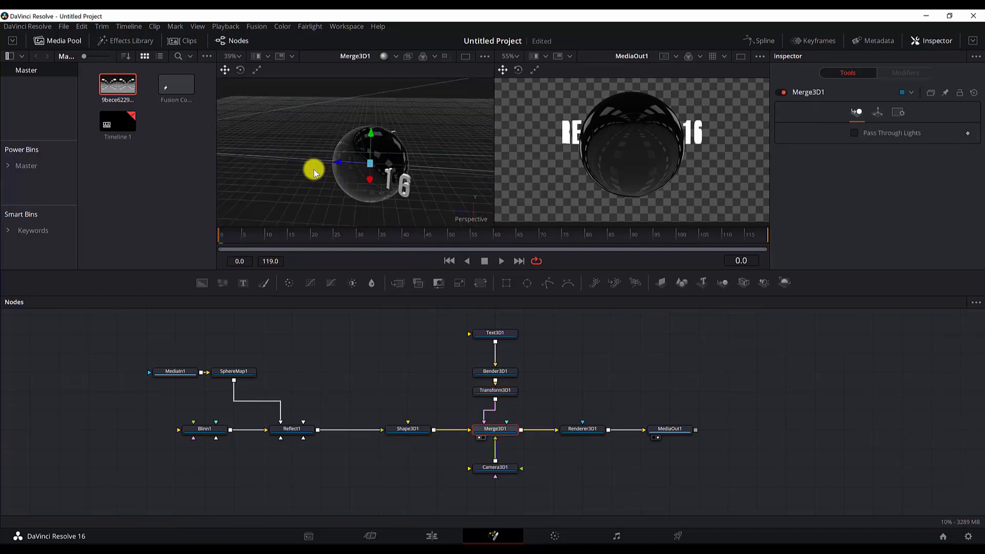
Step: Move the text in front of the sphere using Transform3D1, at about -0.295 in Y and 1.339 in Z
click(501, 334)
click(498, 390)
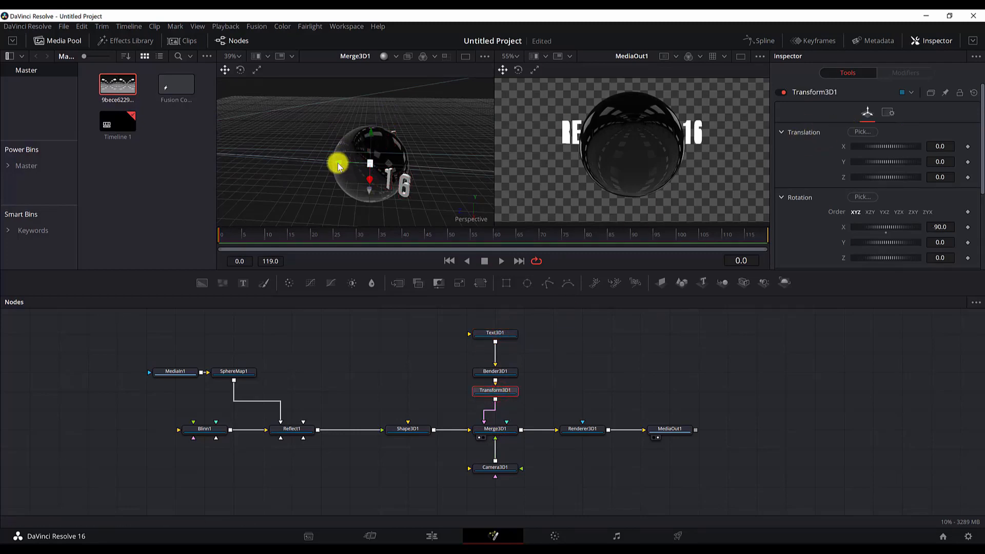
drag(339, 165, 314, 198)
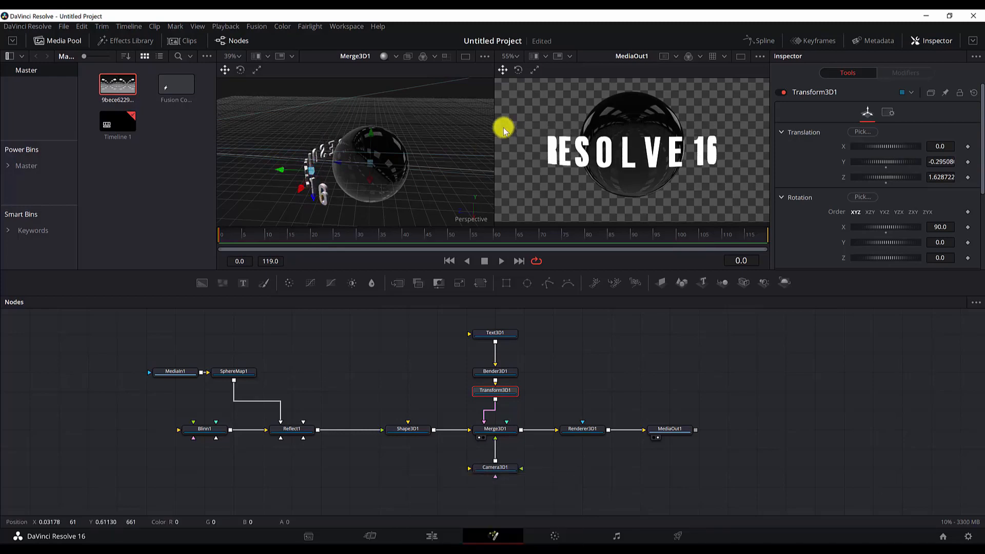
drag(281, 169, 293, 176)
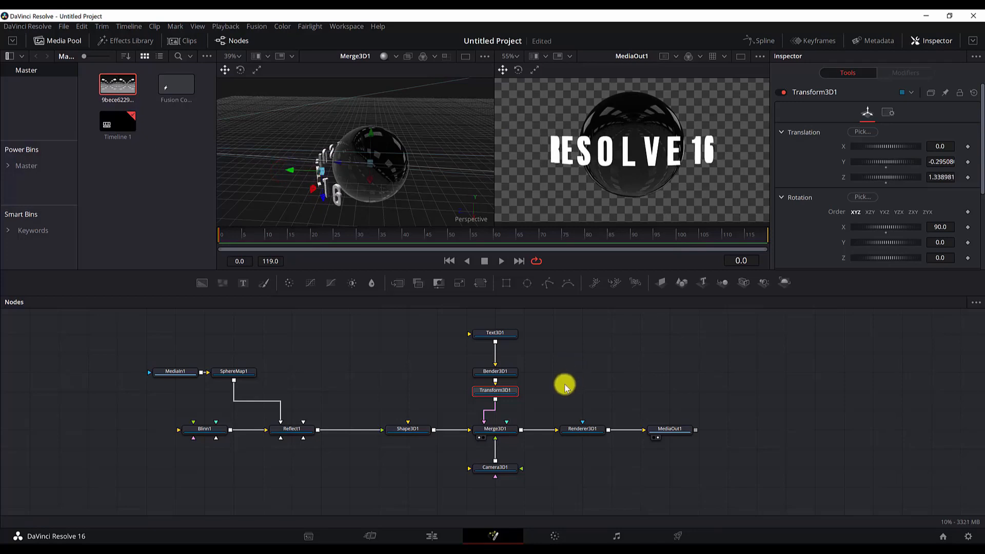
Step: Change the material color of Text3D1 to a saturated yellow with a hue of about 0.152
drag(565, 387, 614, 392)
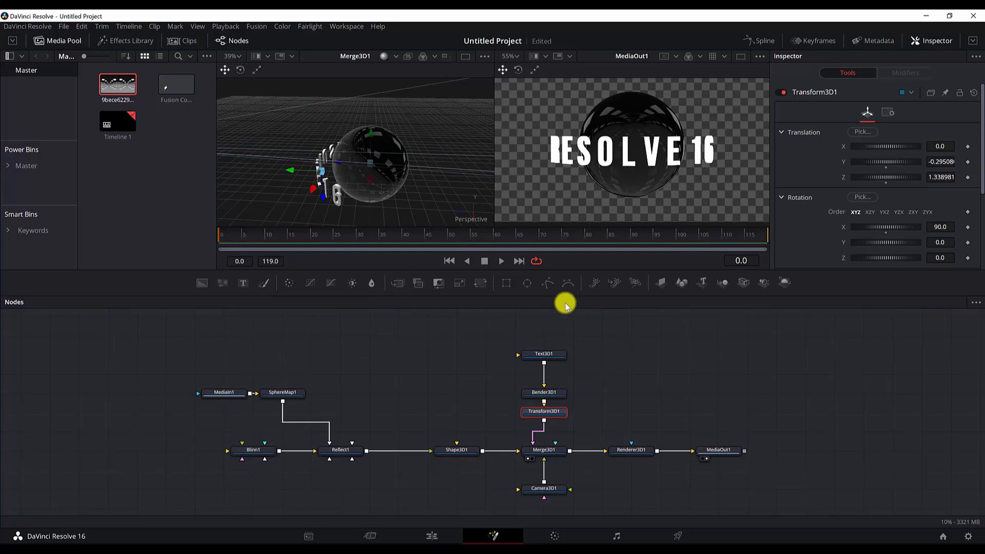
click(550, 354)
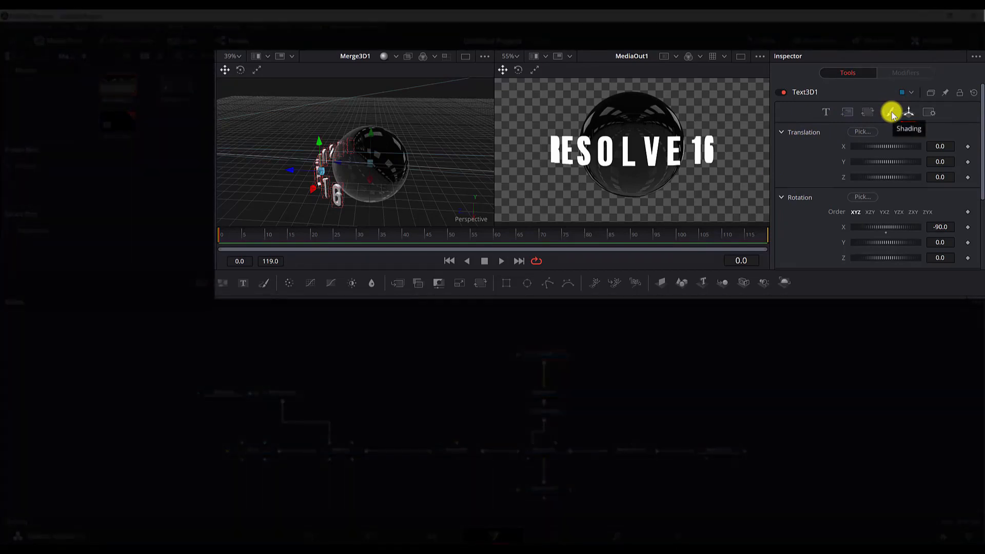
click(892, 113)
scroll(872, 185, down, 3)
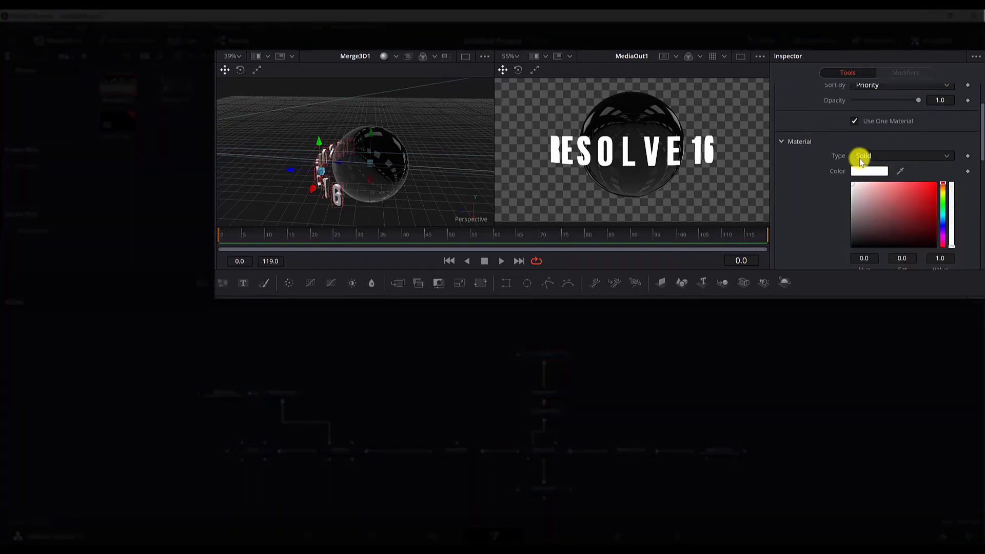
drag(842, 240, 946, 188)
click(945, 225)
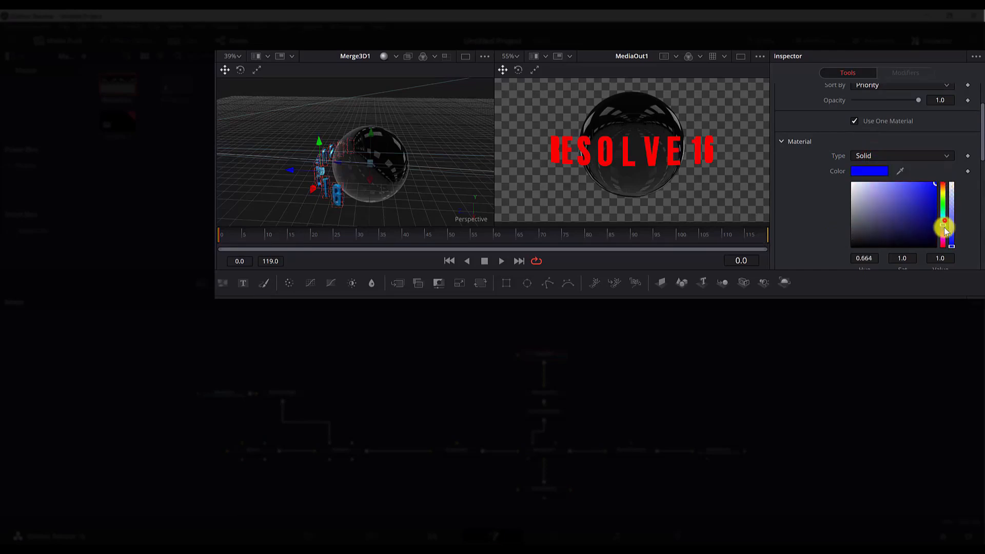
drag(945, 231, 949, 195)
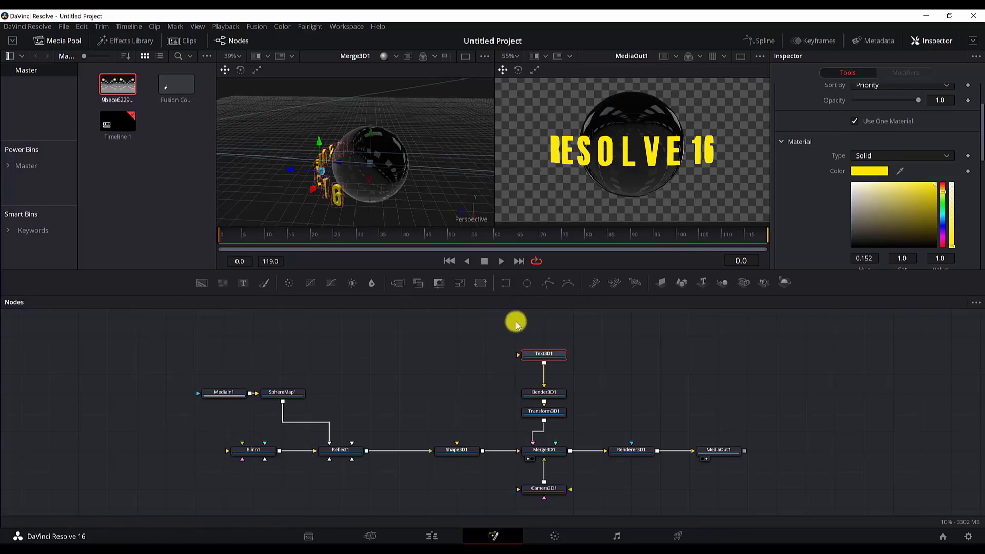
Step: Duplicate the Blinn1 and Reflect1 nodes and place the copies above the original material chain, beside Text3D1
drag(173, 347, 316, 403)
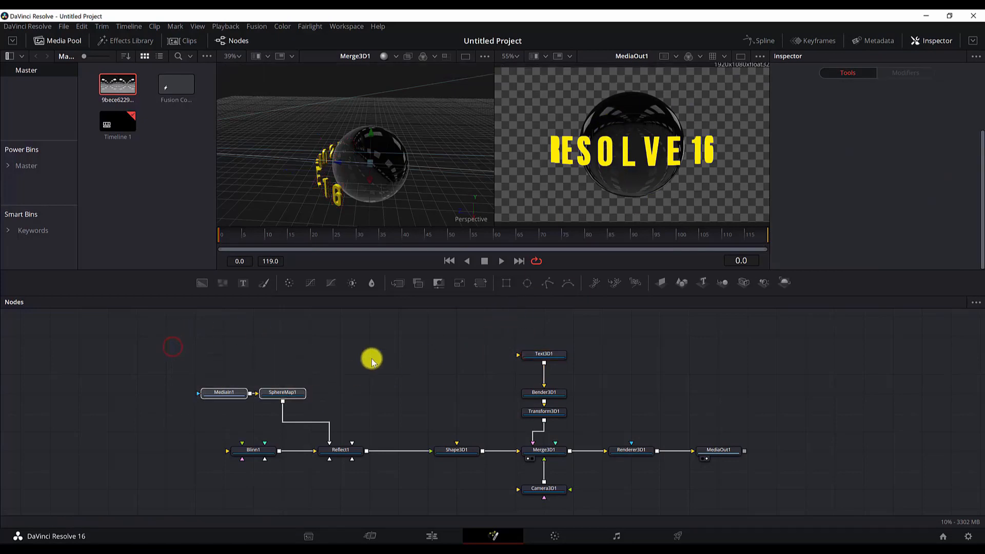
click(370, 489)
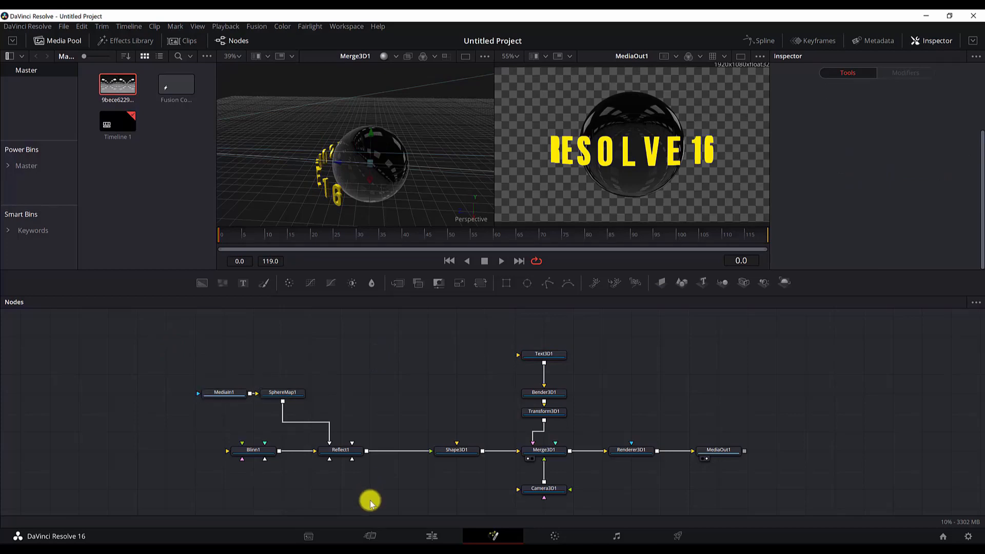
drag(381, 492, 223, 437)
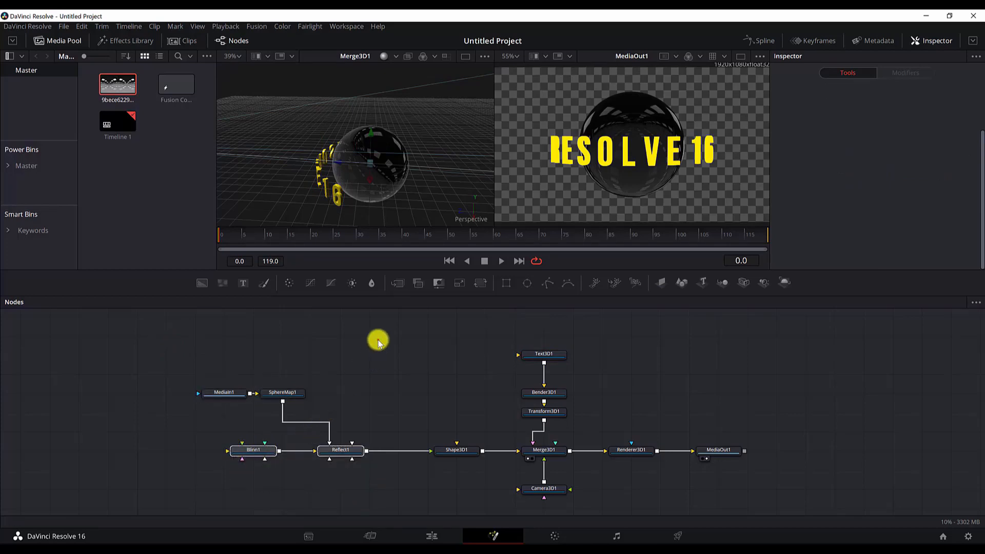
key(ctrl+v)
drag(386, 340, 431, 347)
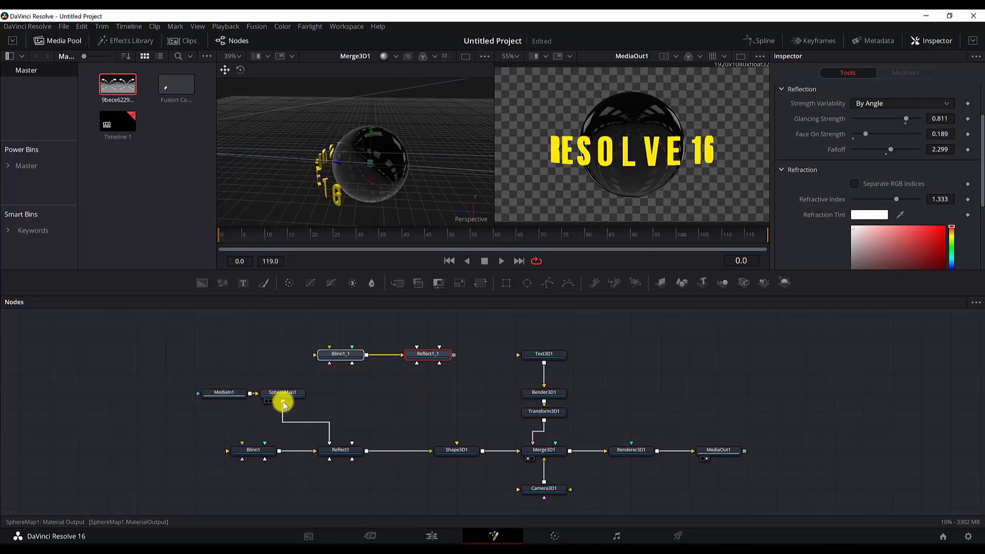
Step: Connect SphereMap1 to the Reflection Color Material input of Reflect1_1 and try to link Reflect1_1 to Text3D1
drag(283, 403, 471, 374)
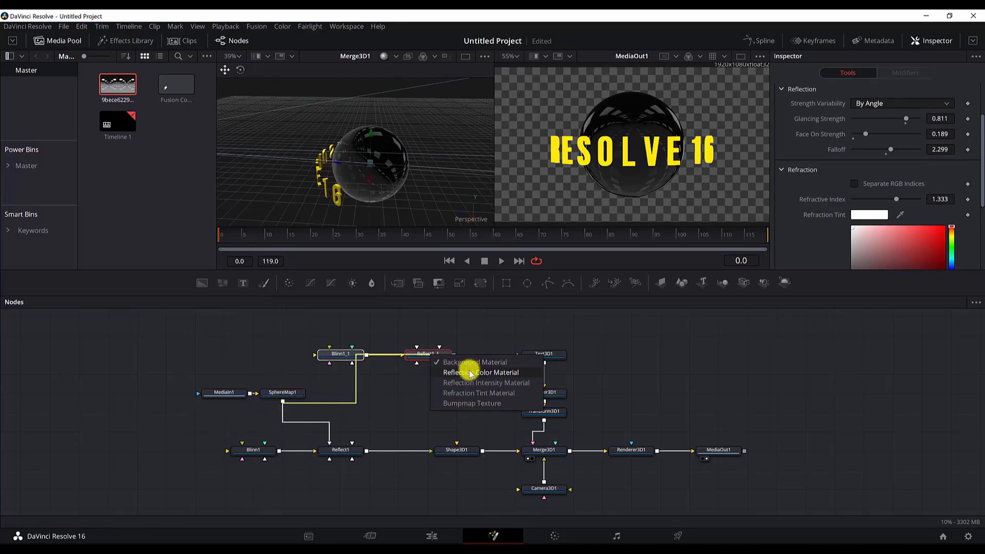
click(470, 374)
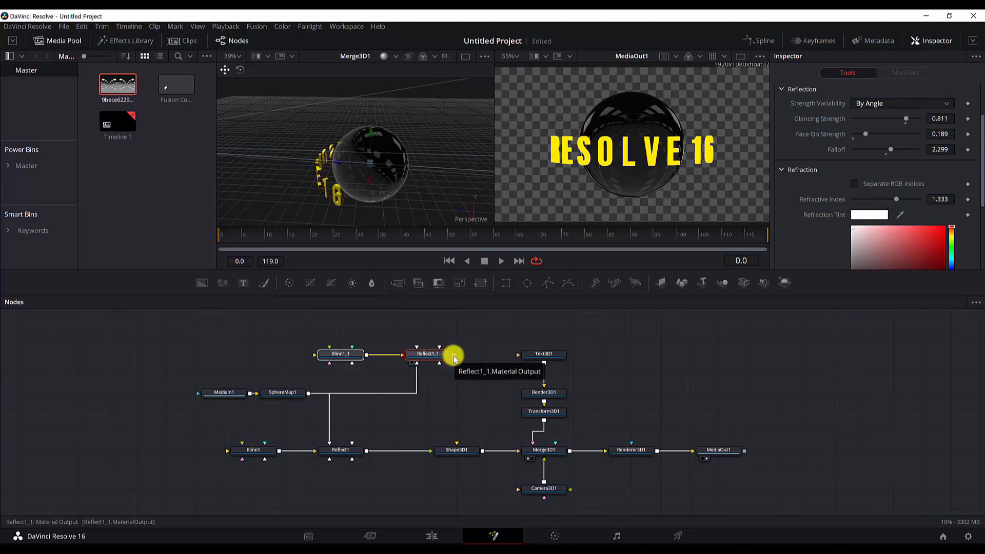
drag(454, 358, 540, 355)
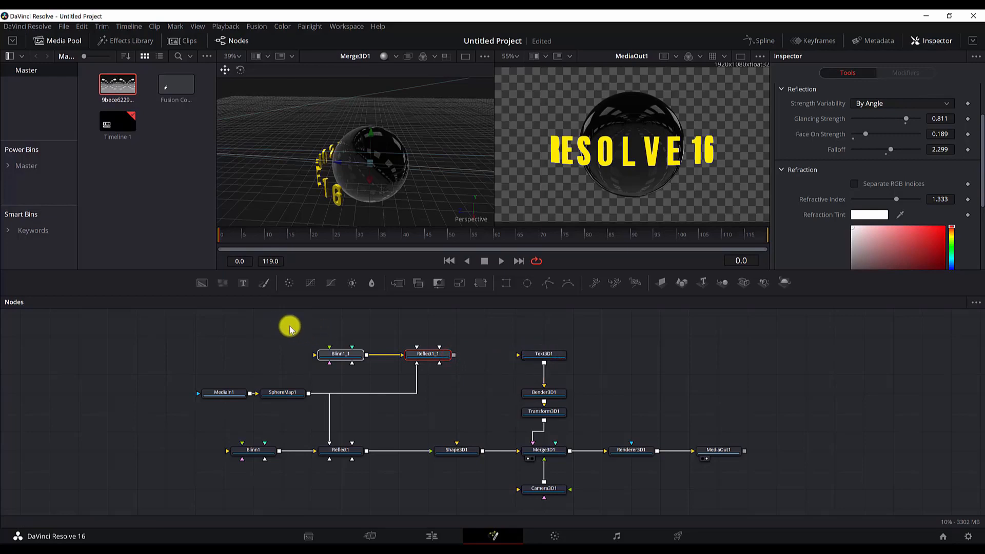
scroll(492, 348, up, 3)
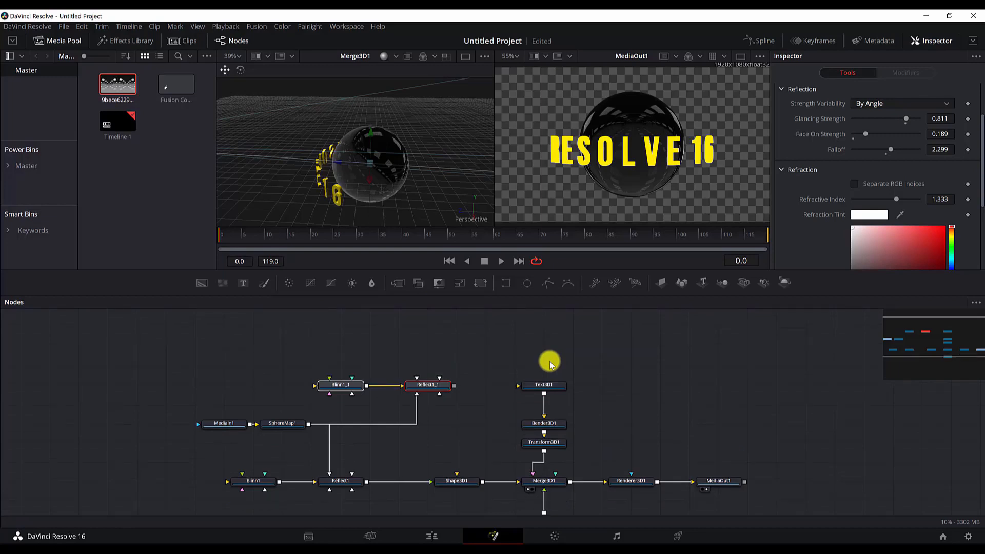
Step: Insert a Replace Material 3D node between Text3D1 and Bender3D1 and connect Reflect1_1 to its material input
scroll(565, 383, up, 3)
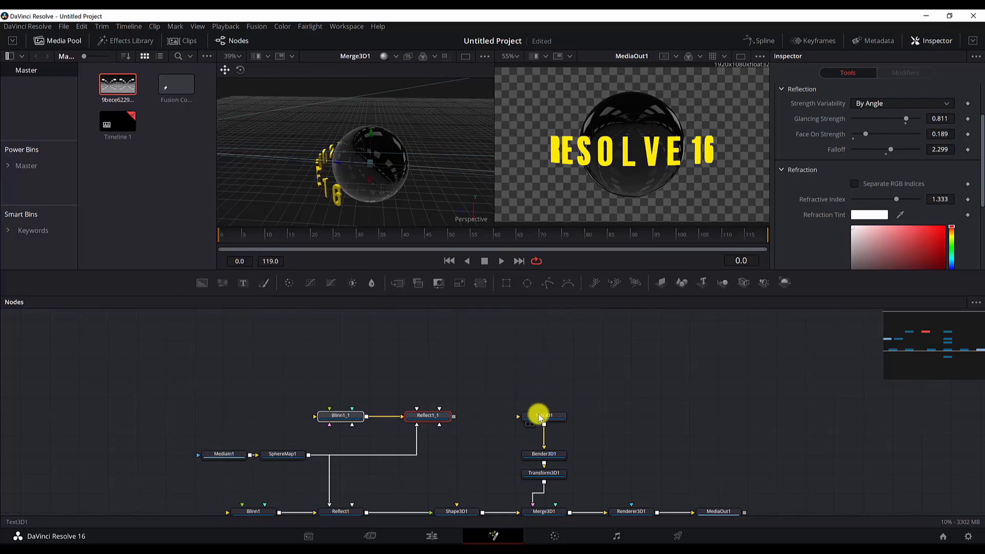
drag(539, 414, 543, 345)
click(543, 345)
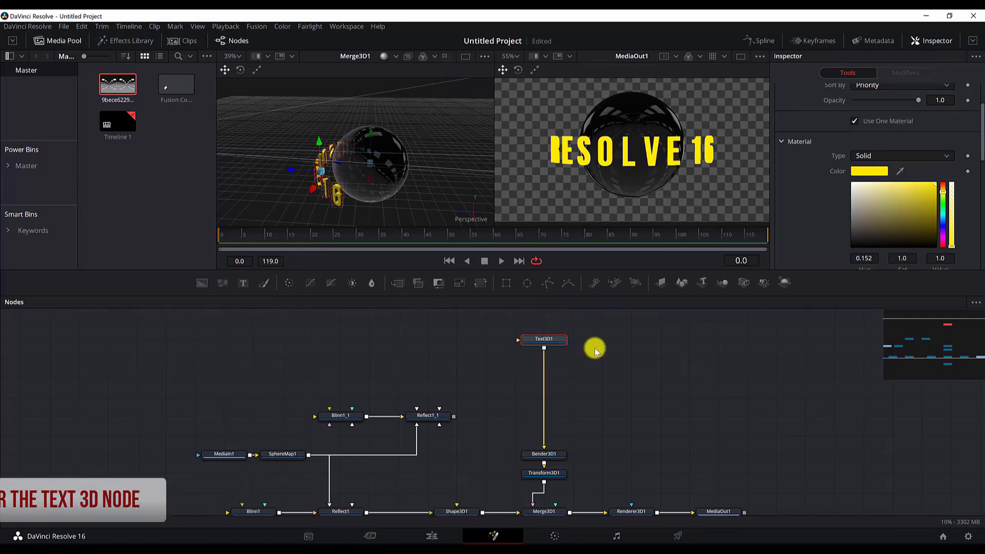
key(shift+space)
text(replace)
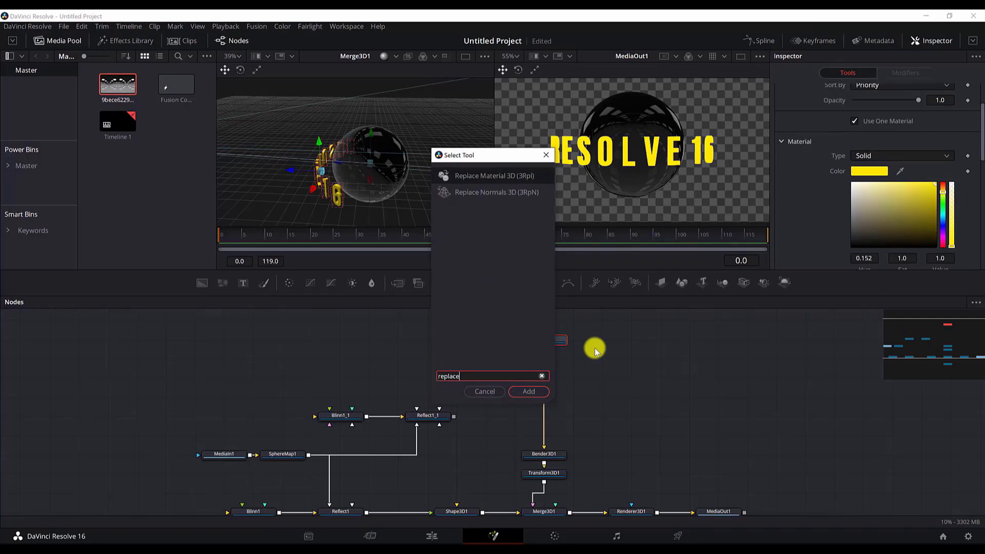
key(Return)
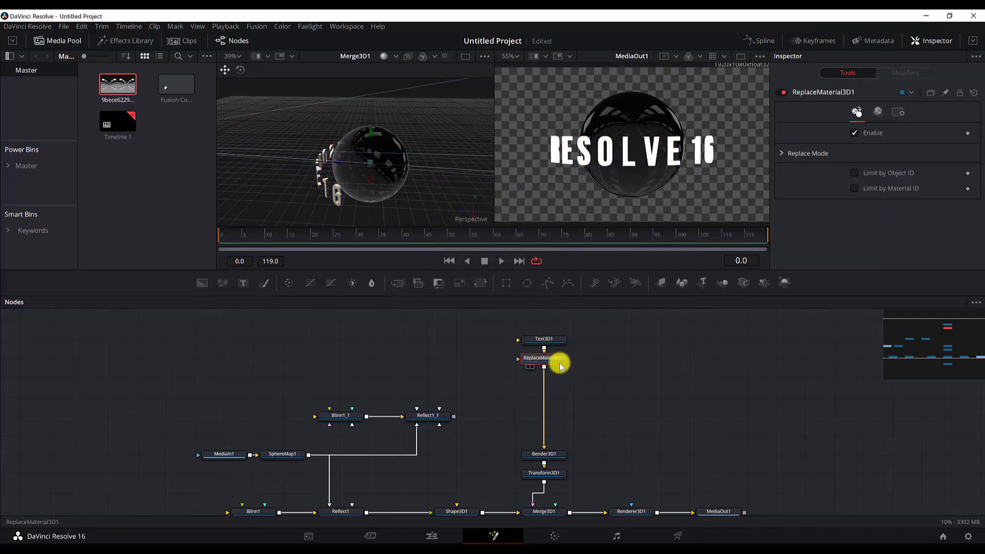
drag(561, 365, 560, 420)
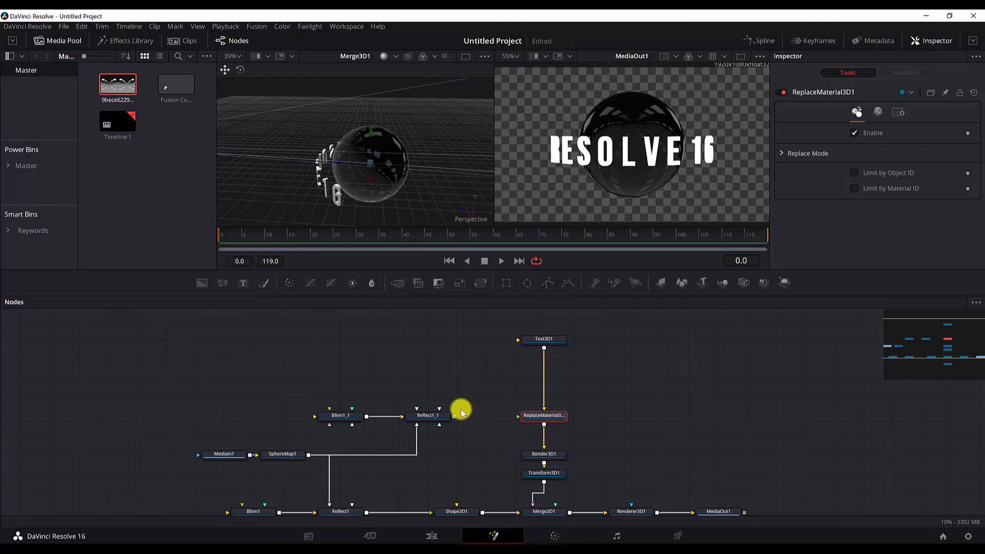
drag(454, 416, 539, 415)
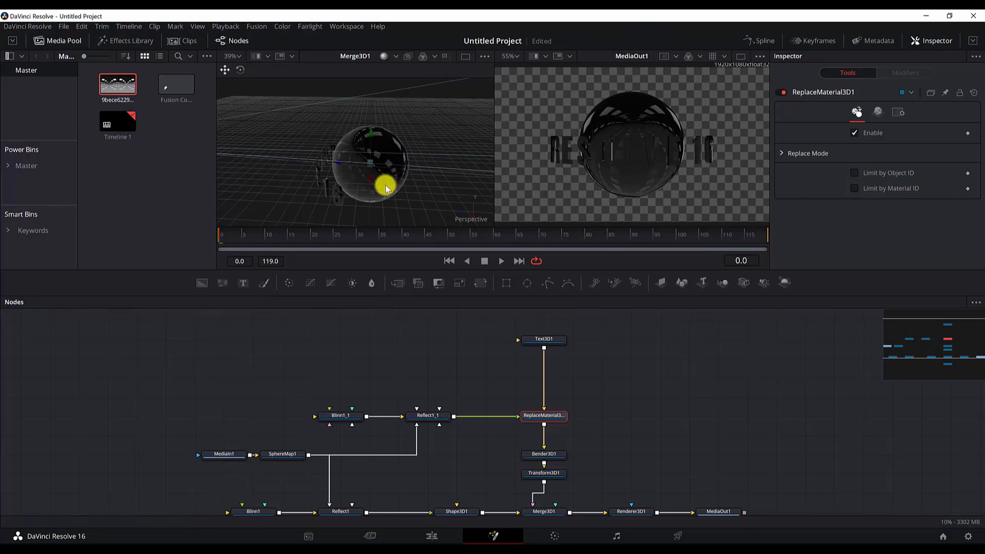
Step: Set the diffuse color of Blinn1_1 to yellow with hue 0.16, saturation 1.0 and value 0.819
drag(385, 186, 436, 213)
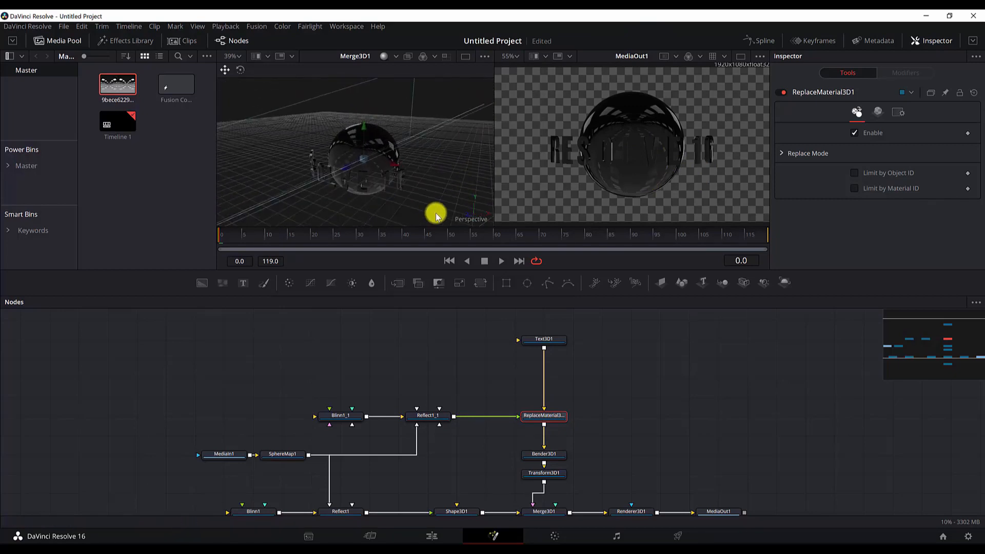
click(353, 415)
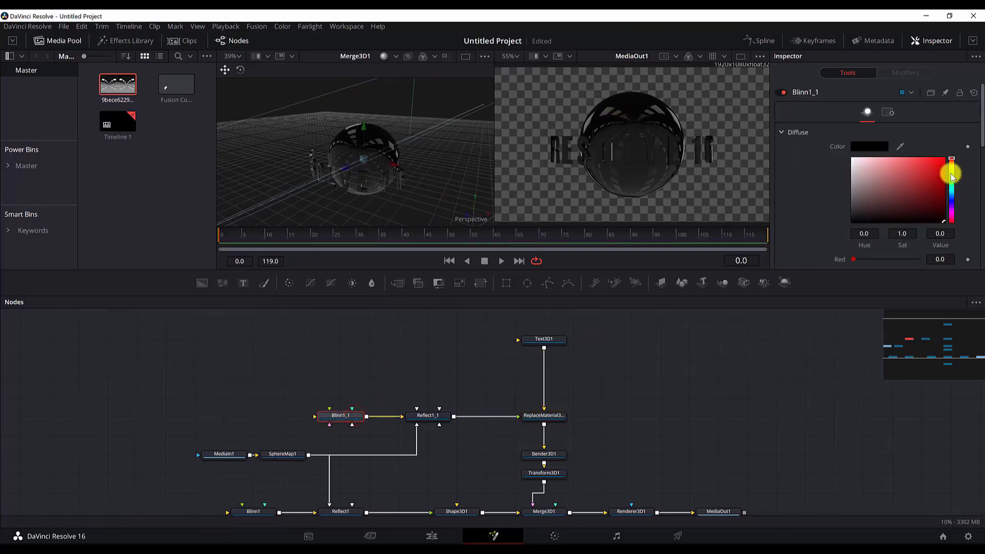
drag(952, 177, 954, 173)
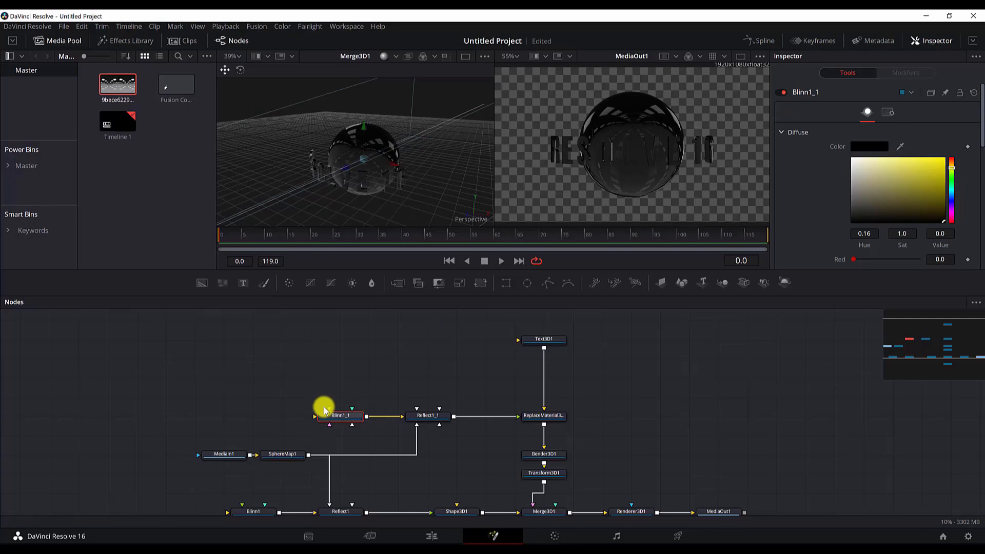
drag(926, 172, 956, 173)
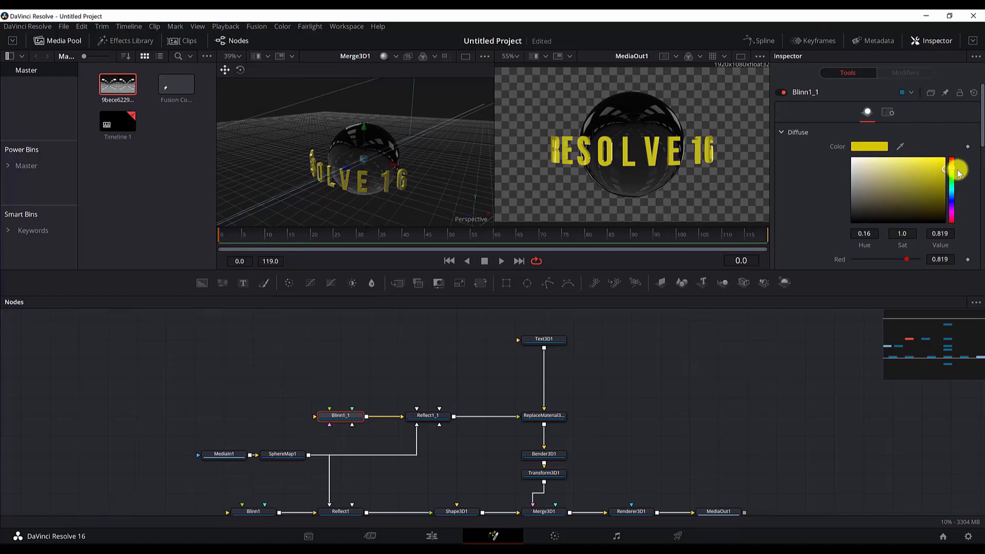
Step: Raise the specular intensity of Blinn1_1 to about 0.764
scroll(869, 193, down, 5)
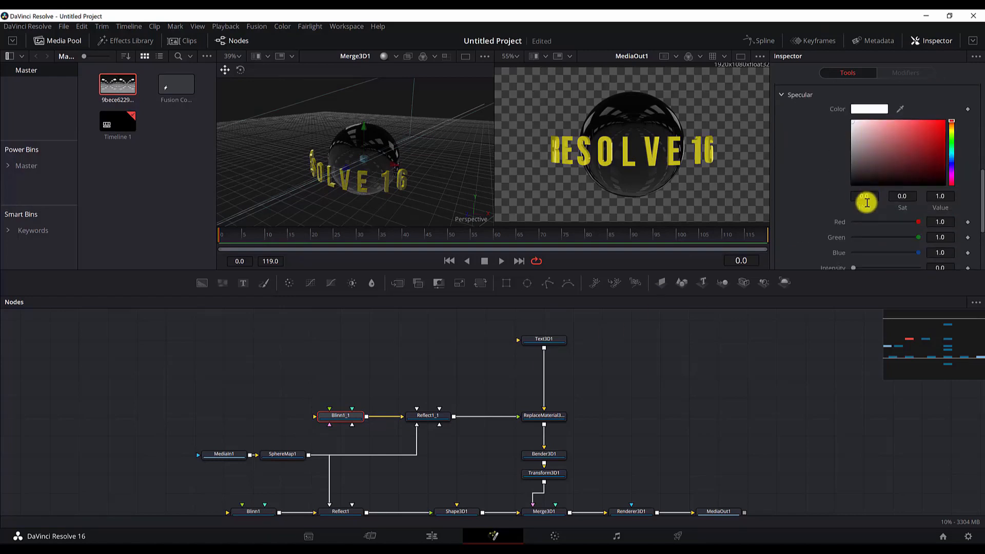
scroll(867, 202, down, 2)
drag(854, 206, 896, 206)
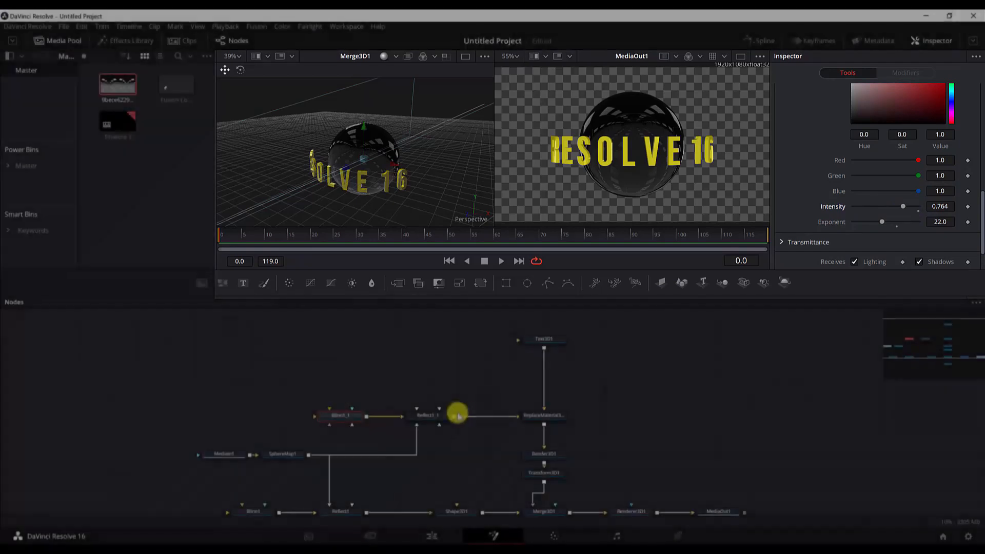
Step: Adjust the reflection of Reflect1_1 to a Face On Strength of about 0.465 and a Falloff of about 2.236
click(446, 414)
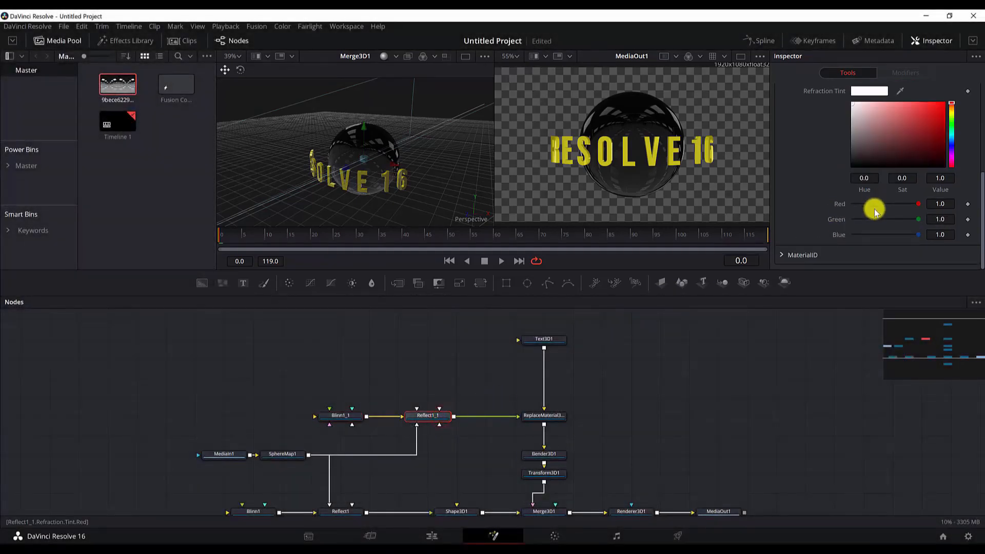
scroll(872, 208, up, 5)
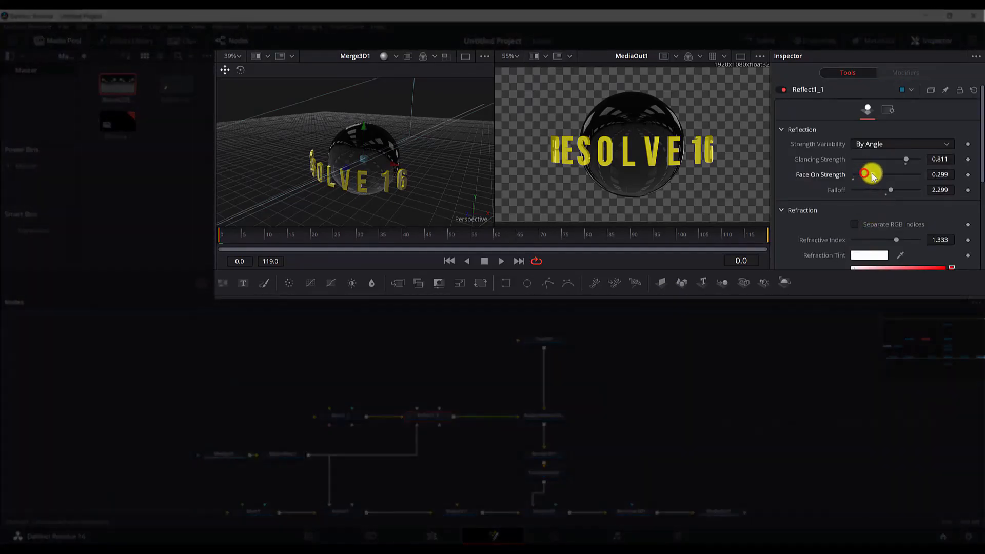
mouse_move(867, 175)
mouse_down()
mouse_move(888, 176)
mouse_move(886, 191)
mouse_move(864, 192)
mouse_up()
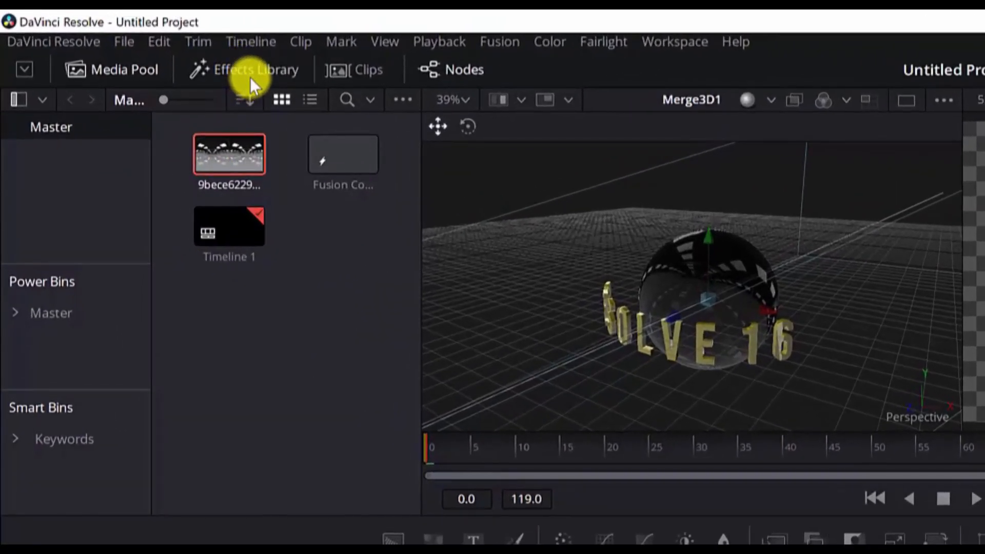
Step: Add the Honeycomb template shader from the Effects Library to the node graph, above Blinn1_1
click(254, 70)
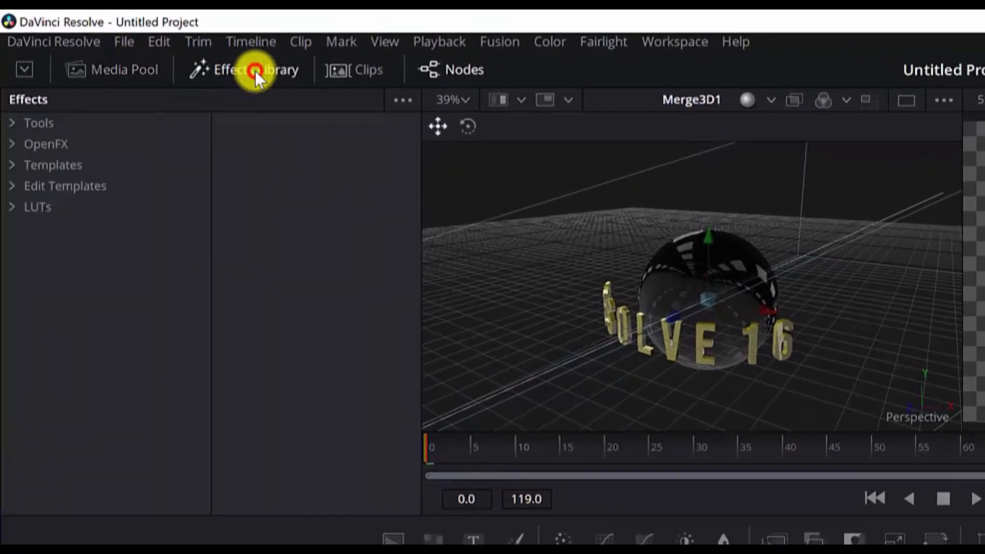
click(7, 185)
click(10, 185)
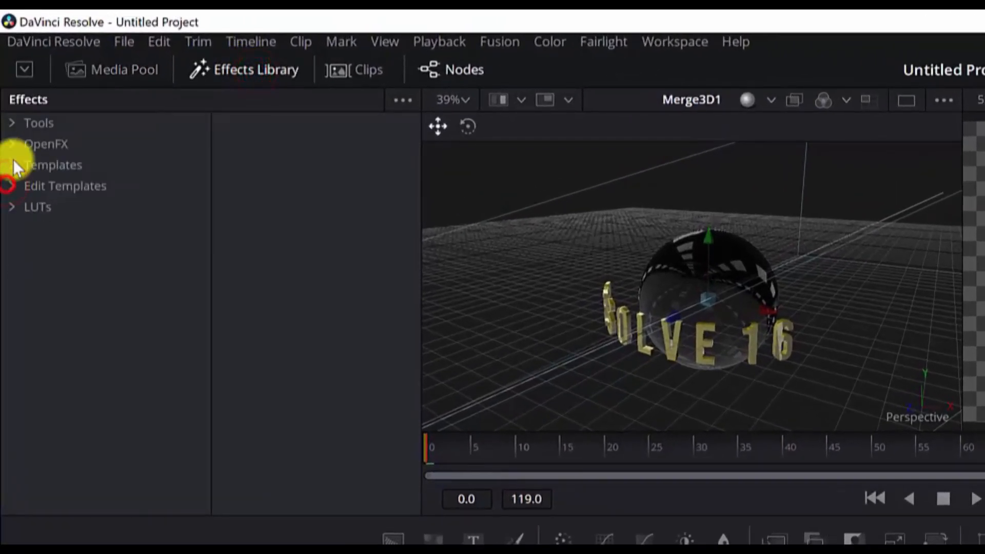
click(11, 164)
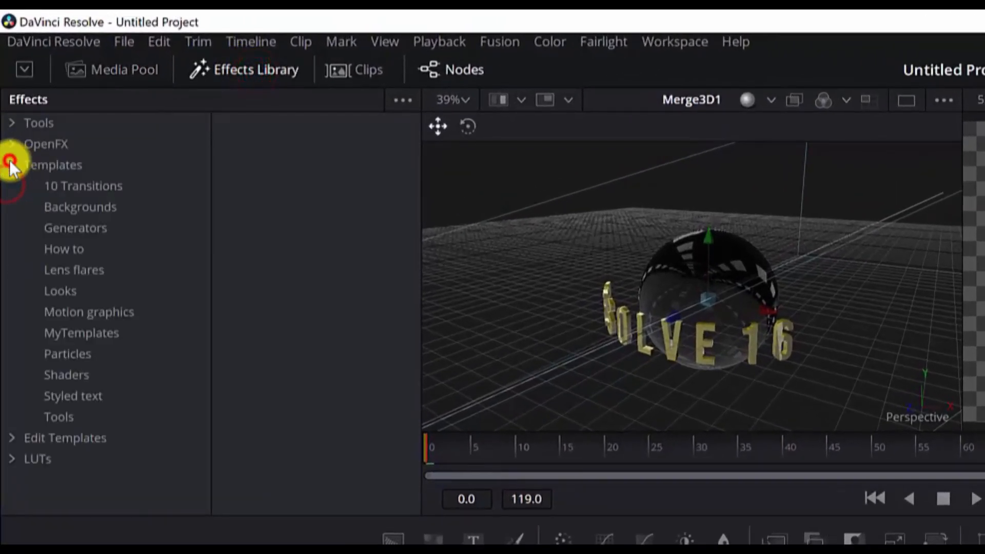
click(61, 377)
scroll(287, 305, down, 3)
scroll(309, 313, down, 6)
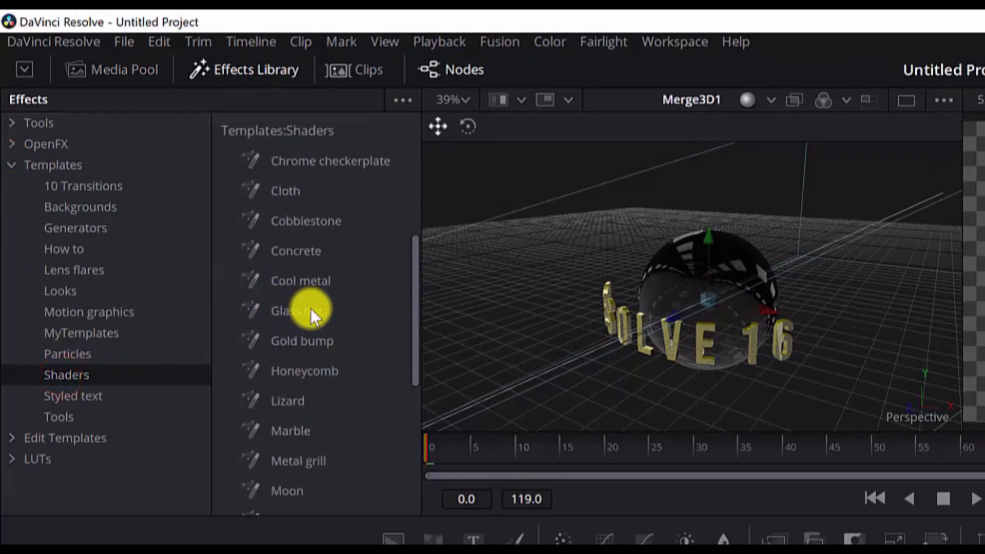
scroll(302, 326, up, 9)
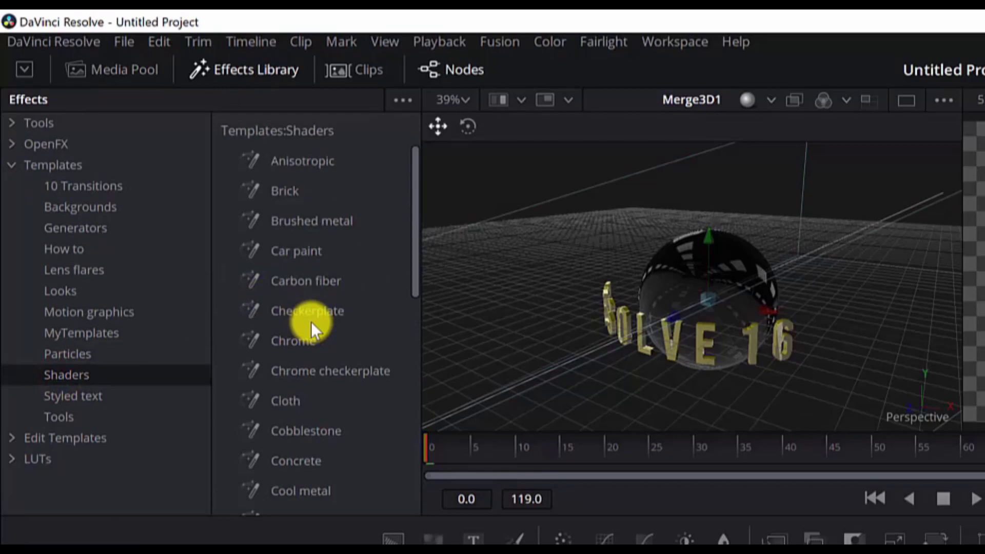
scroll(316, 321, down, 4)
drag(305, 401, 655, 553)
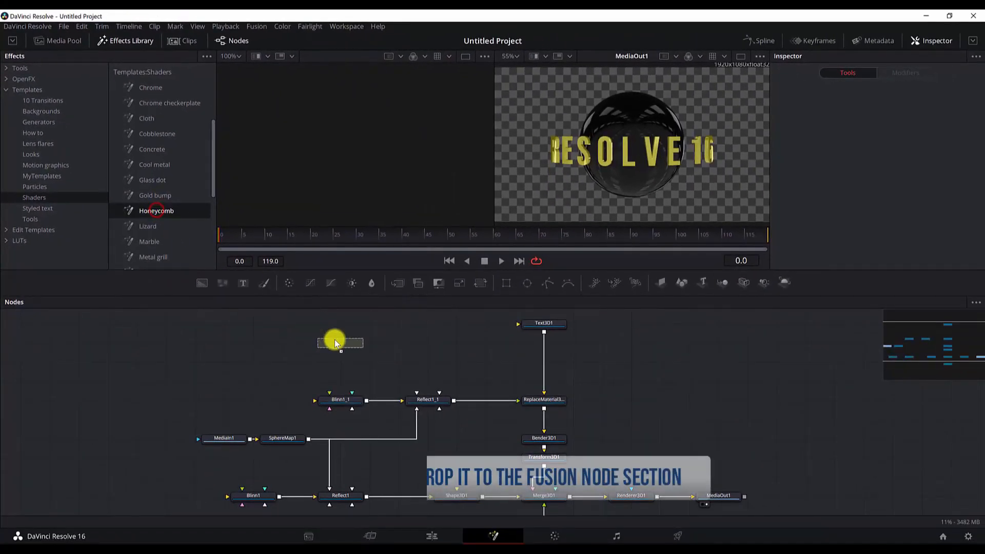
mouse_move(335, 343)
mouse_down()
mouse_move(321, 332)
mouse_move(337, 343)
mouse_up()
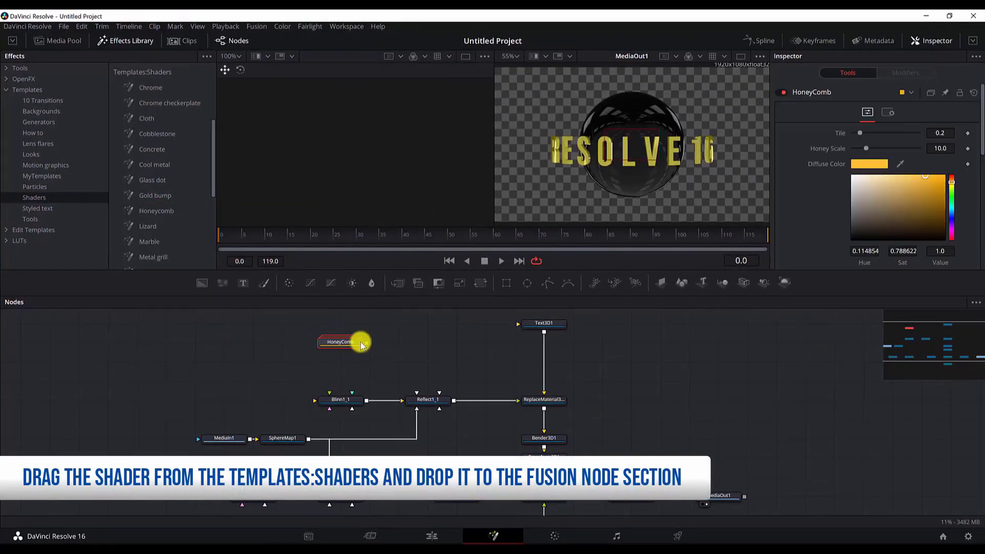
Step: Try to connect the HoneyComb material output directly to the Replace Material 3D node
scroll(367, 344, up, 3)
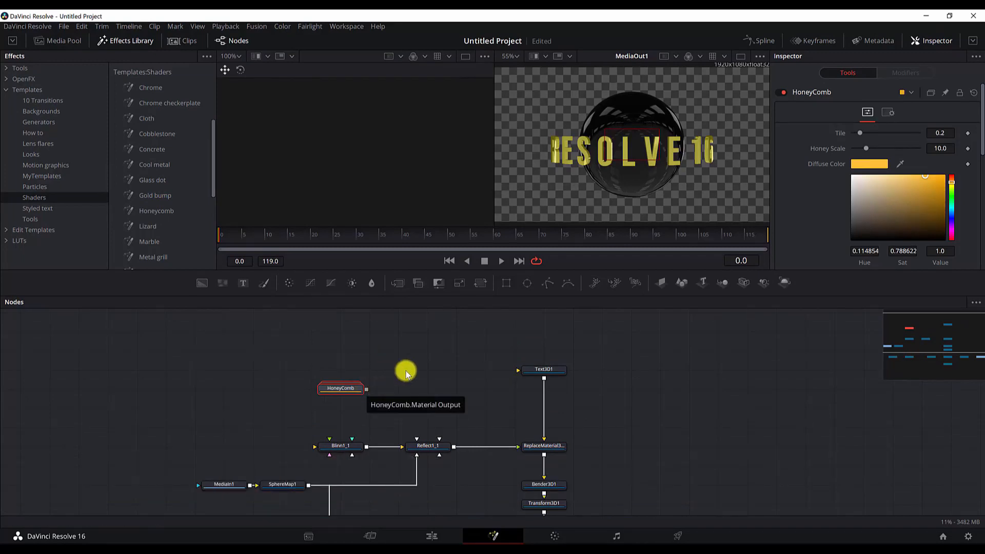
right_click(362, 388)
click(547, 445)
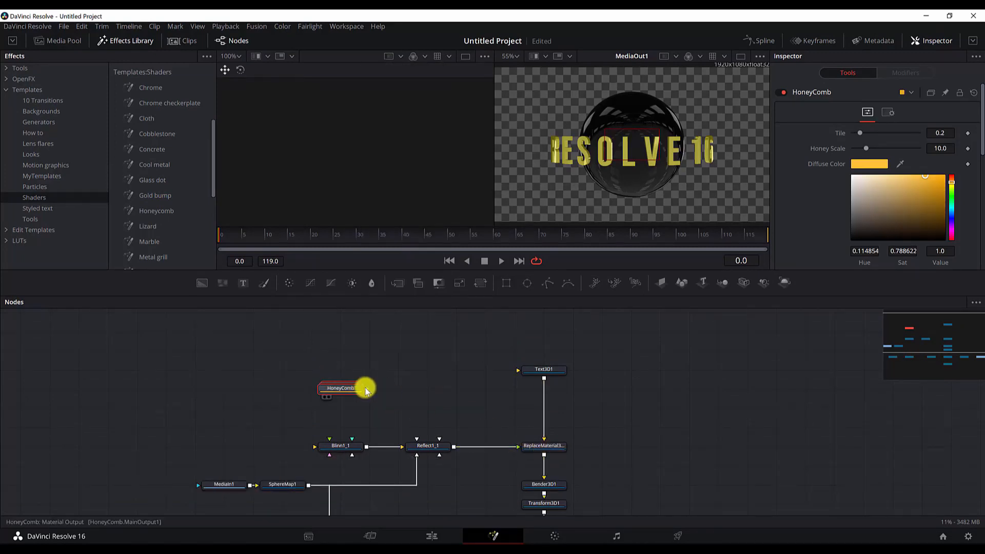
drag(367, 389, 534, 448)
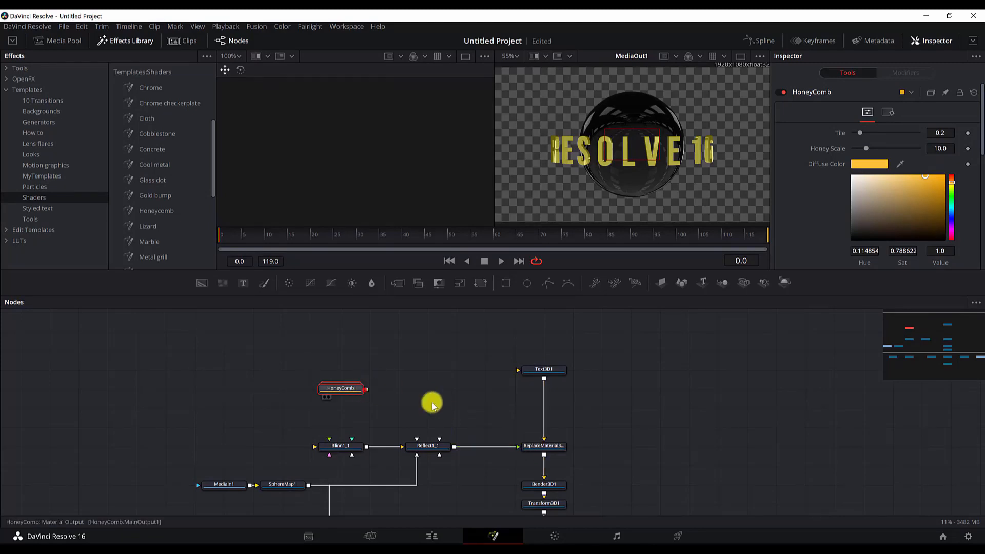
drag(367, 389, 510, 448)
Step: Shift Blinn1_1 and Reflect1_1 back beneath HoneyComb to make room before the Replace Material 3D node
drag(292, 431, 347, 447)
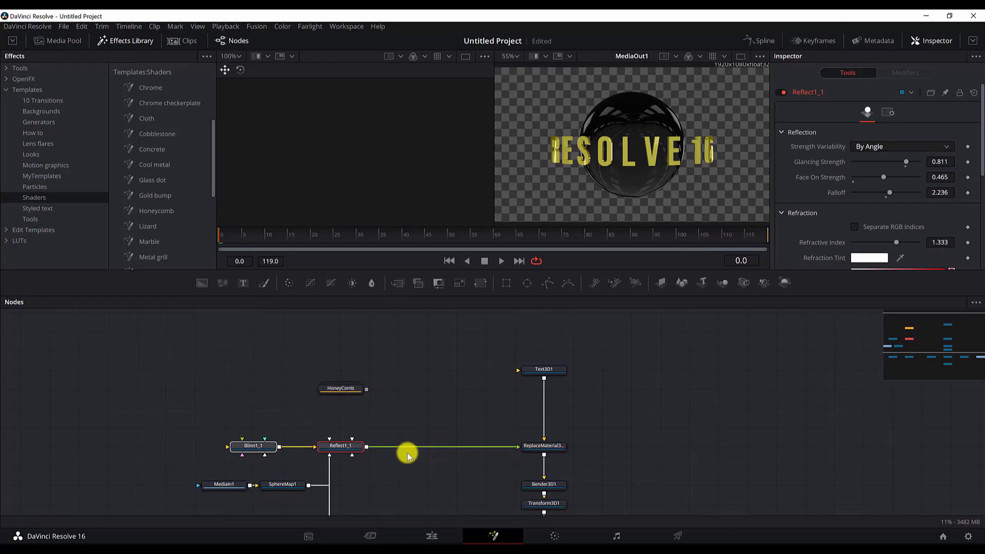
click(411, 471)
drag(429, 468, 470, 455)
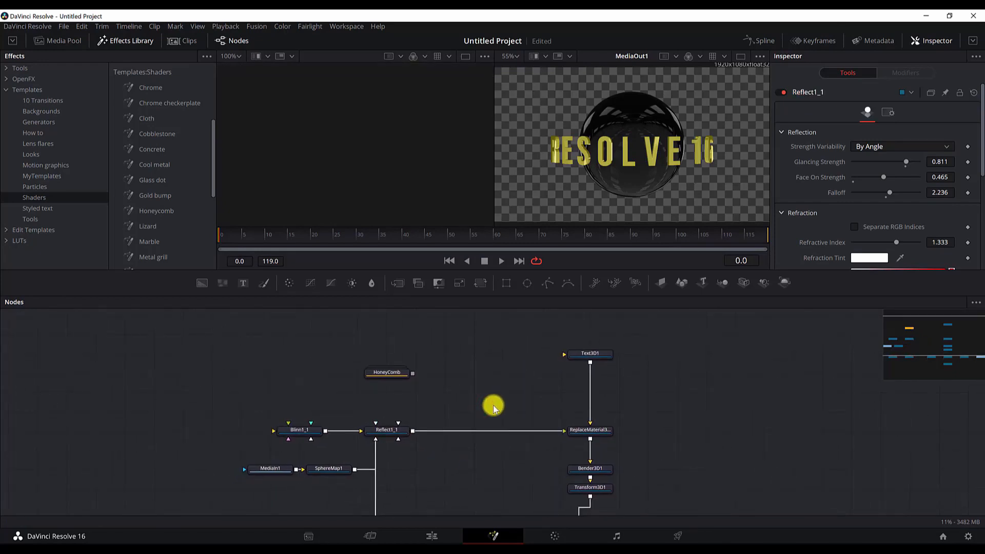
Step: Insert a Material Merge node between Reflect1_1 and the Replace Material 3D node and preview it in the first viewer
key(shift+space)
text(replace)
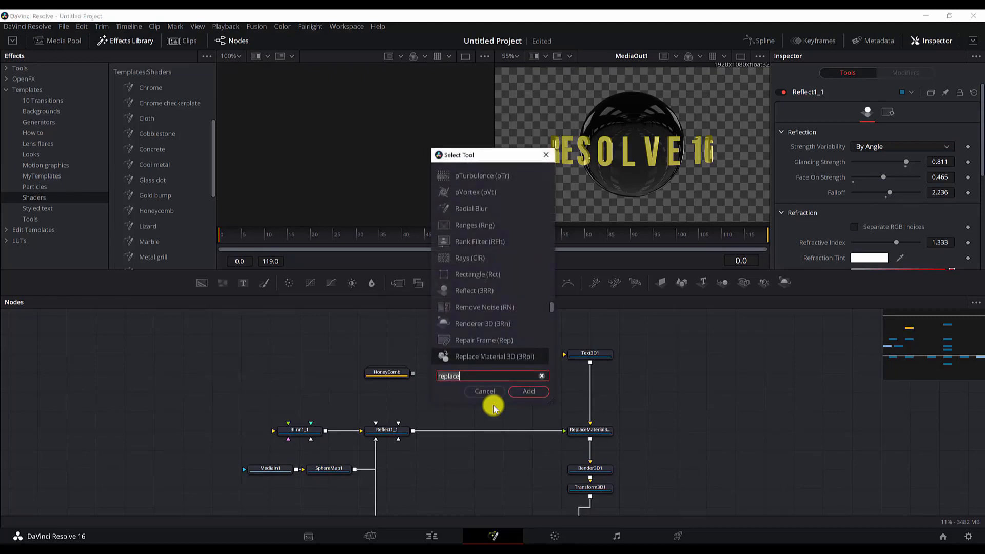
text(mater)
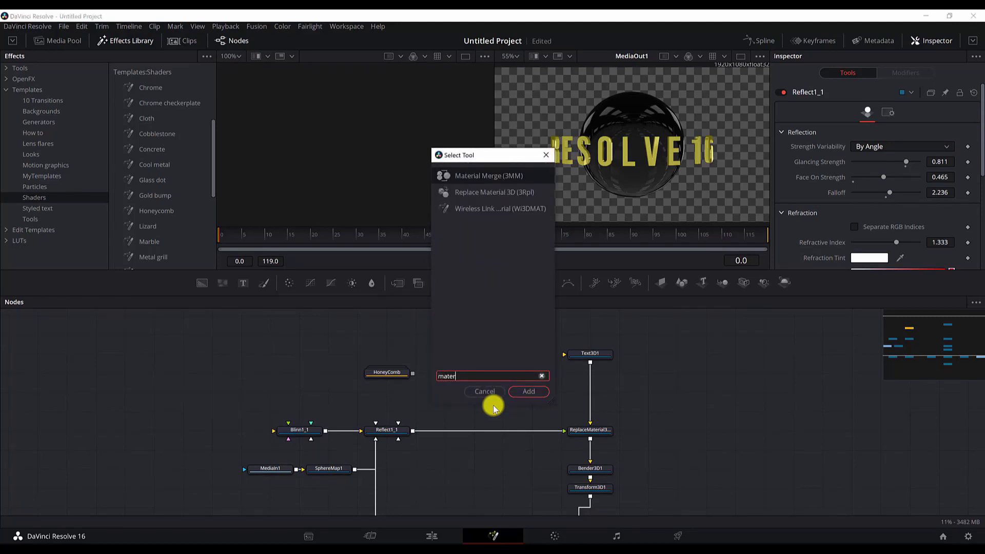
key(Return)
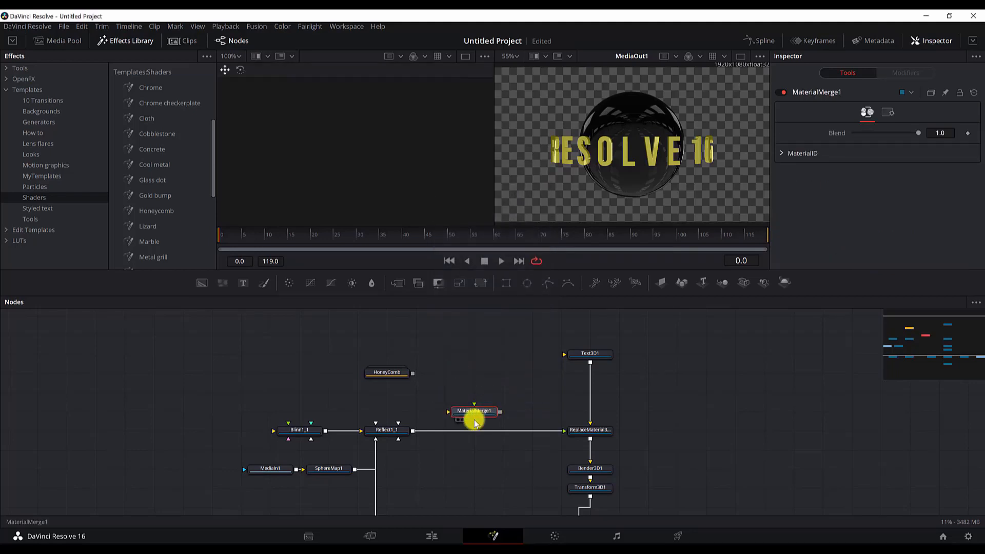
drag(484, 409, 493, 429)
key(1)
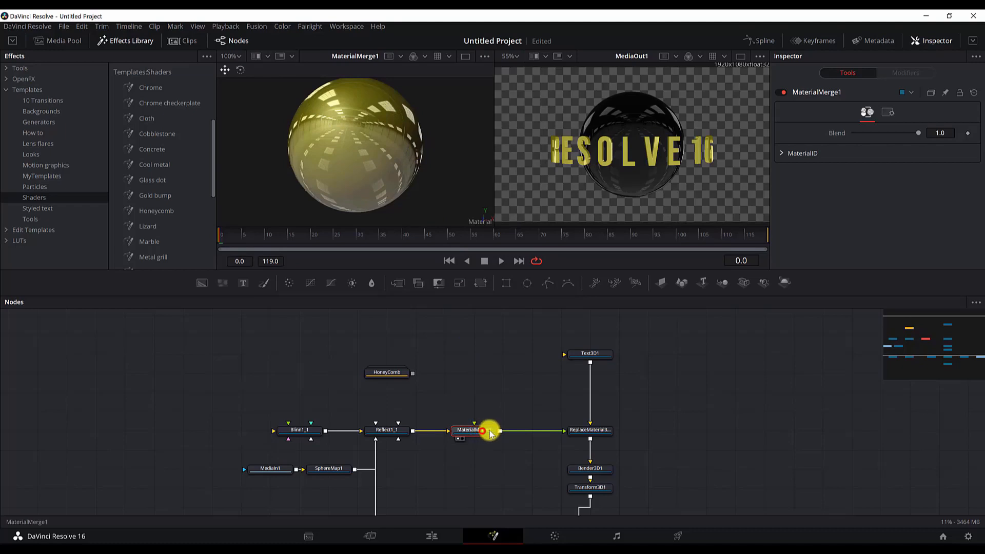
Step: Connect HoneyComb to the free input of MaterialMerge1 and swap the merge's inputs back and forth to compare both materials
drag(413, 377, 470, 434)
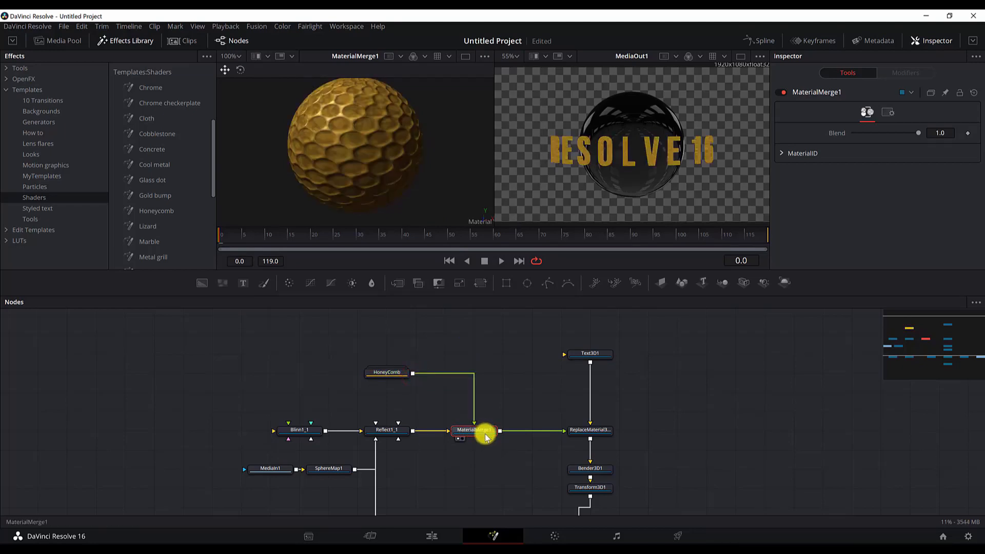
key(ctrl+t)
key(ctrl+t)
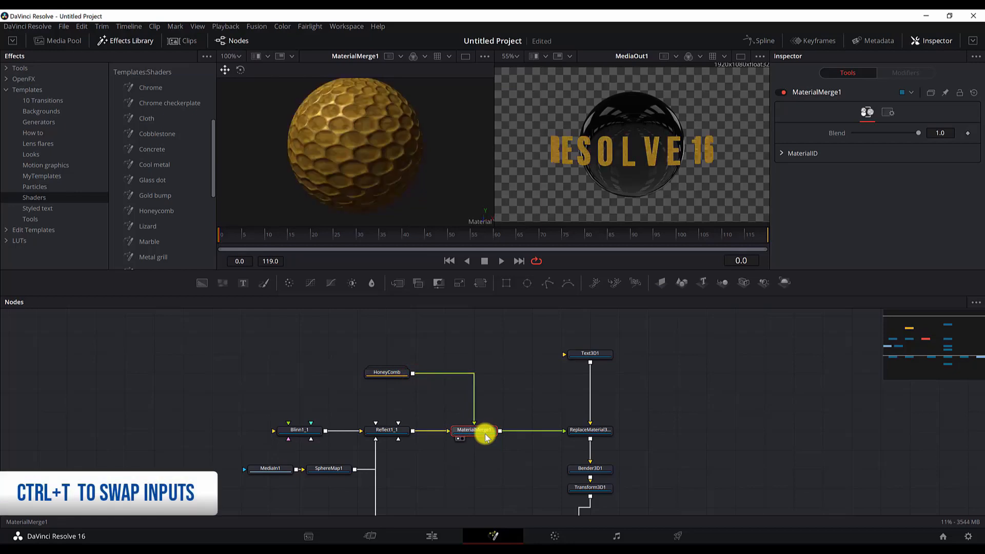
key(ctrl+t)
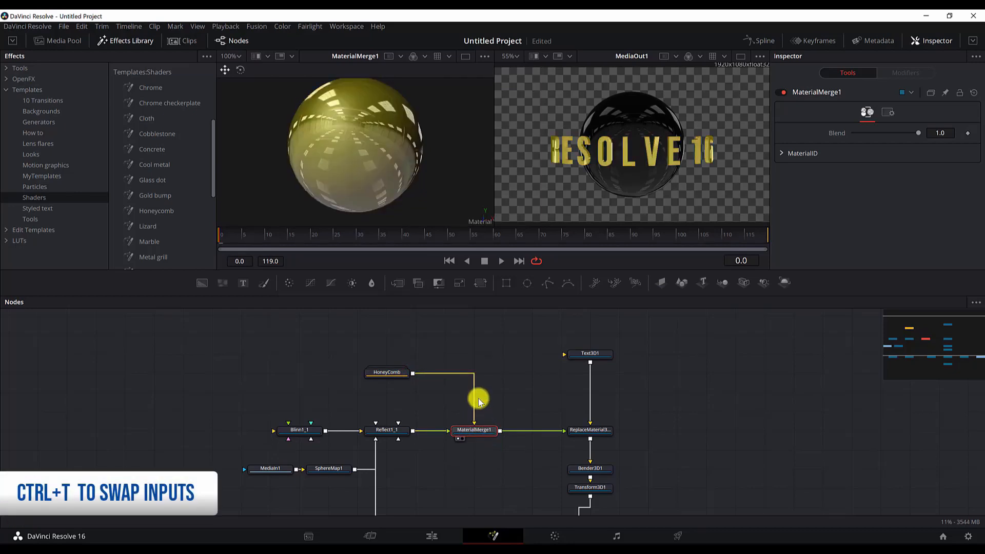
key(ctrl+t)
click(468, 429)
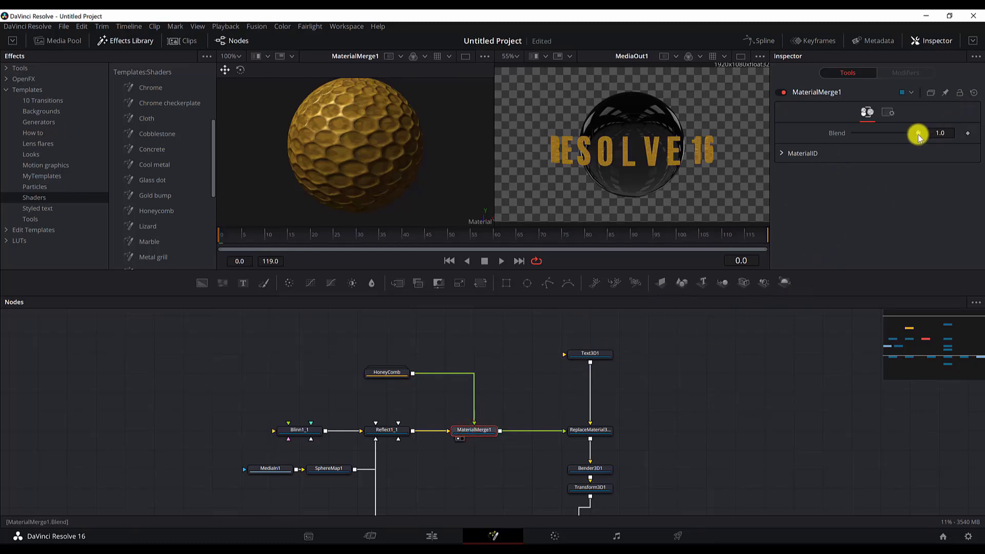
Step: Lower the Blend of MaterialMerge1 to 0.189 so the reflective material dominates the honeycomb
drag(917, 136, 891, 136)
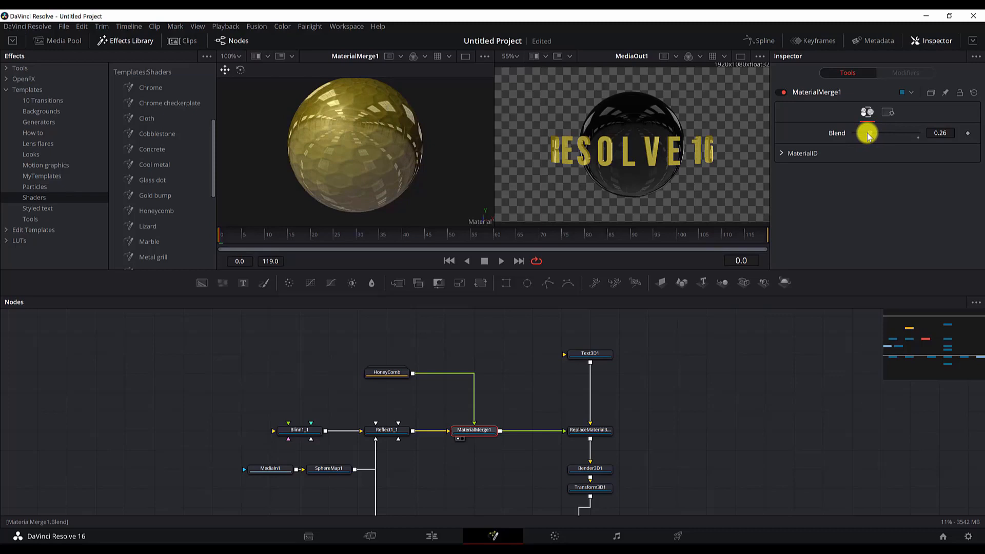
drag(867, 134, 871, 135)
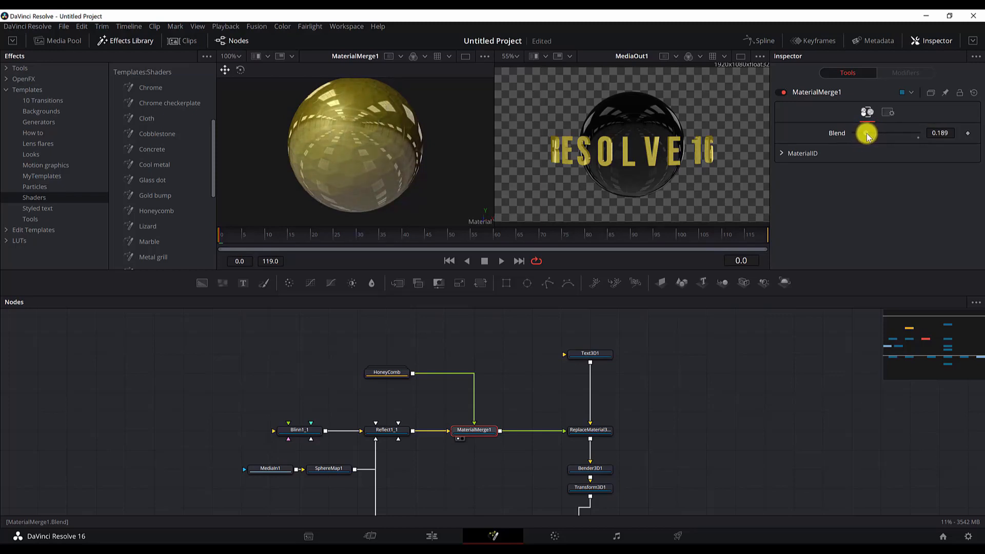
Step: Adjust the HoneyComb shader's colors, with Intensity 1.827, Spread U 0.987 and Spread V 0.561
click(386, 373)
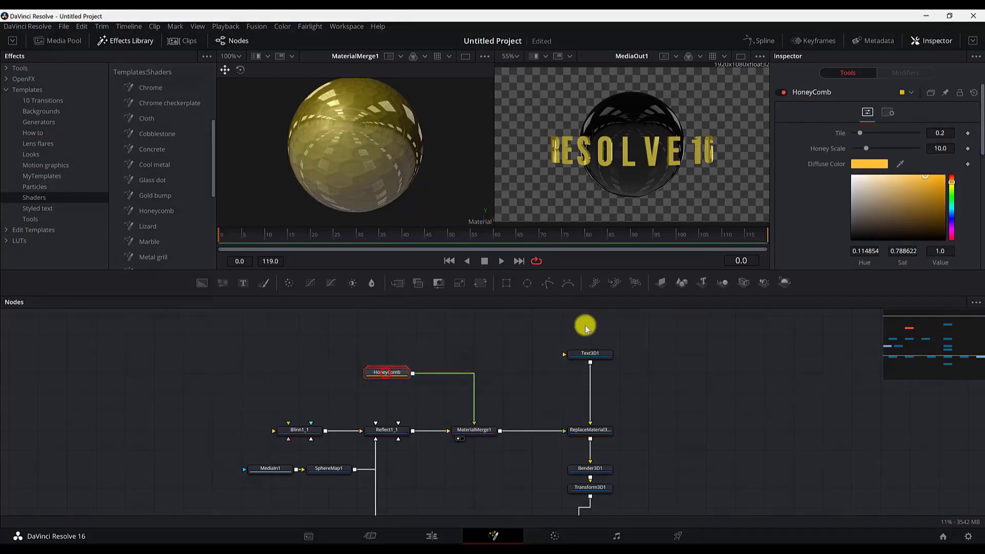
scroll(871, 205, down, 1)
drag(940, 164, 917, 158)
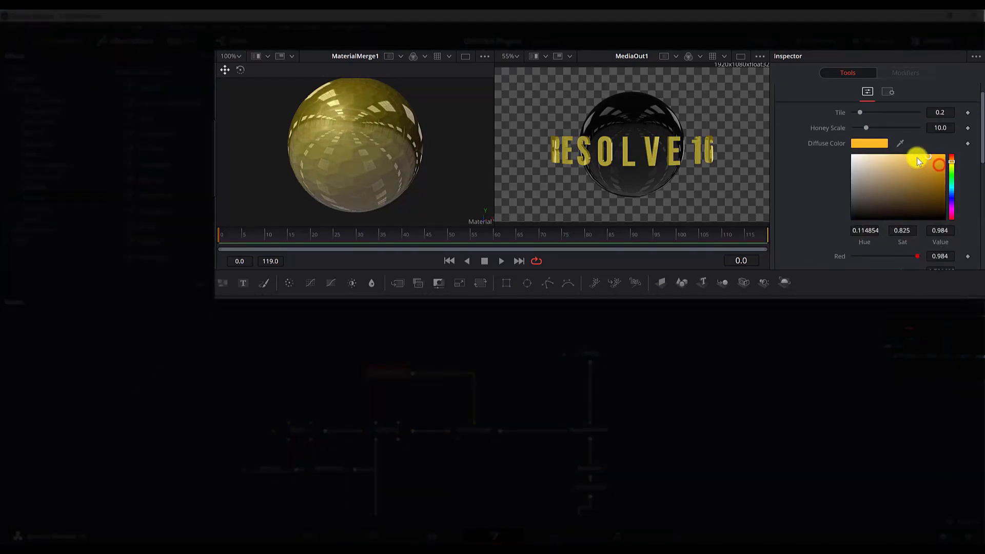
drag(879, 189, 871, 225)
scroll(926, 185, down, 3)
scroll(923, 195, down, 7)
scroll(917, 204, down, 1)
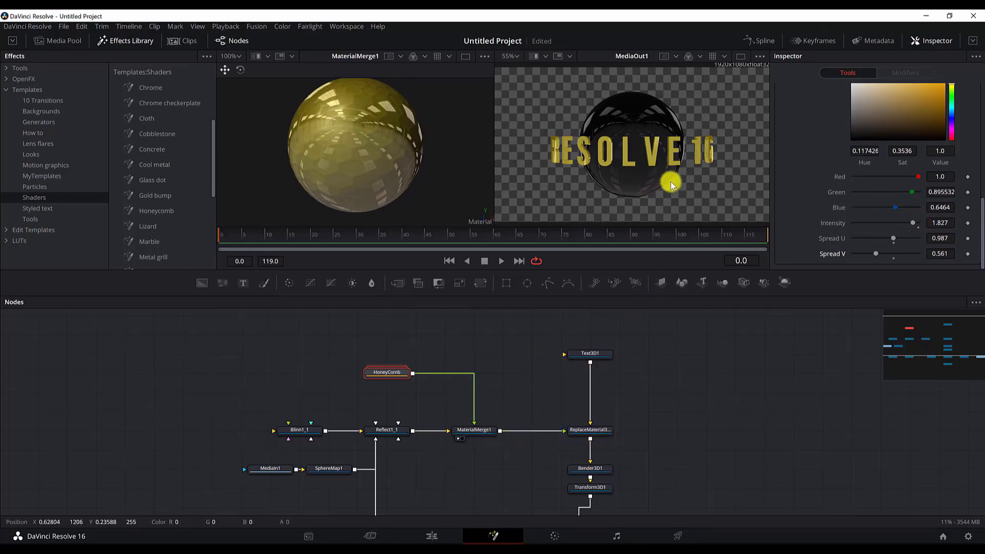
Step: Preview Merge3D1 in the first viewer and examine the curved text and sphere from several angles
scroll(599, 489, down, 3)
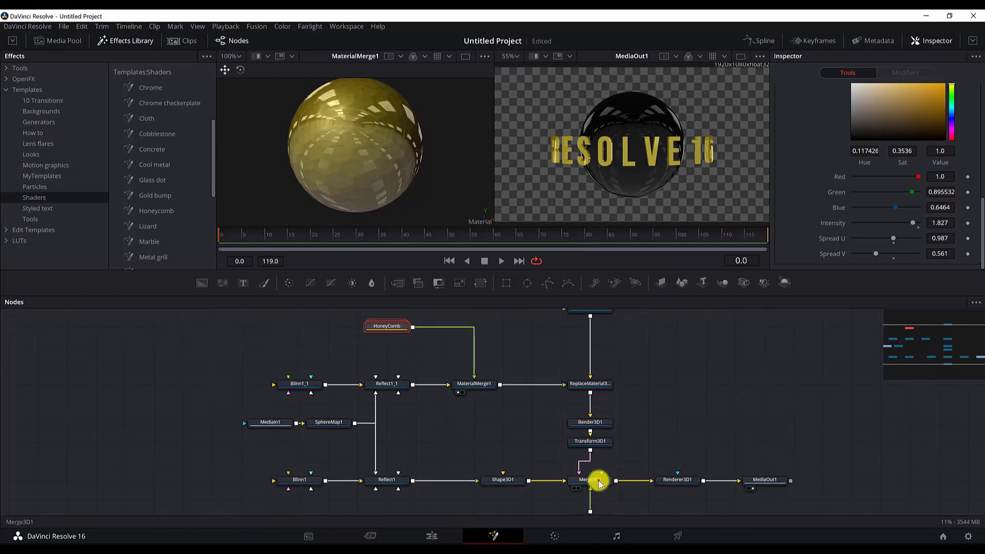
click(590, 481)
key(1)
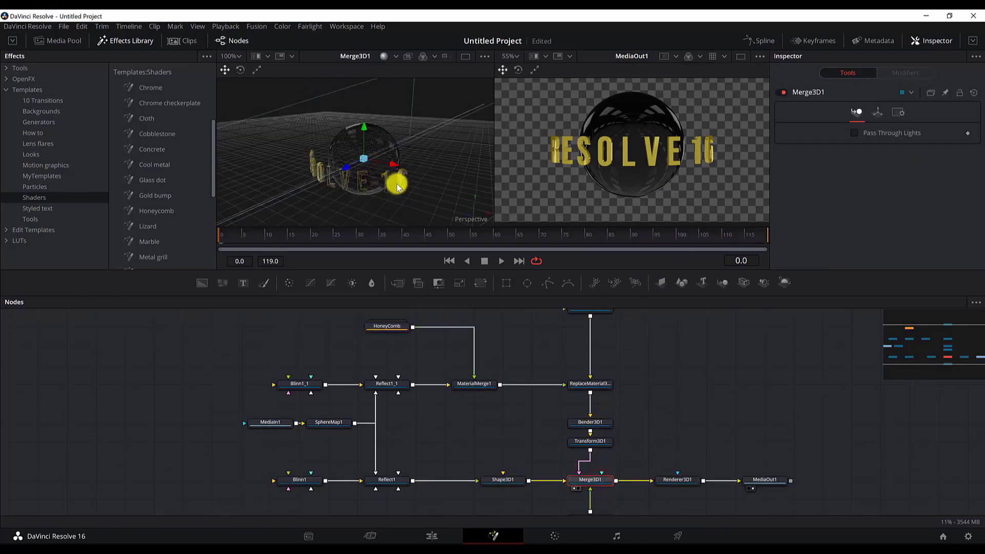
drag(397, 184, 440, 176)
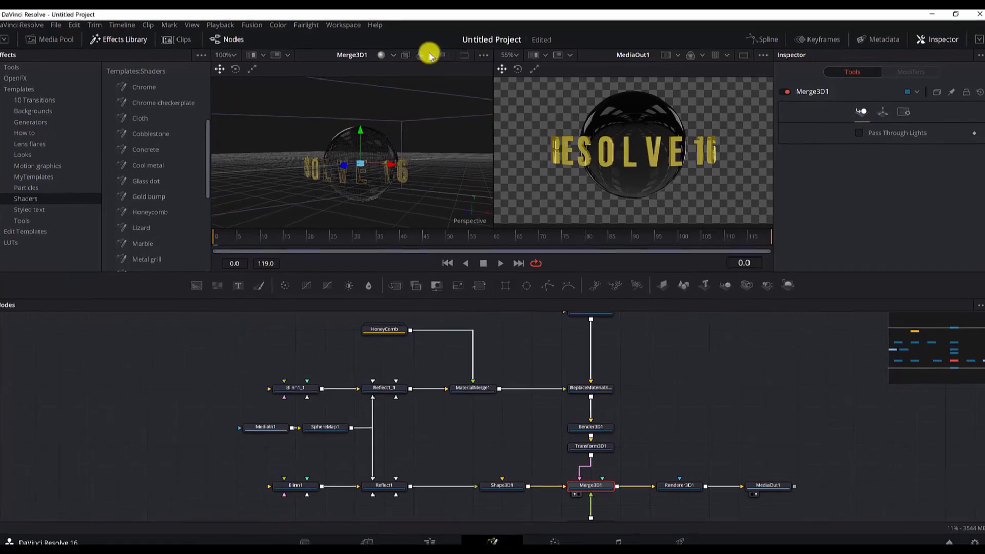
click(430, 55)
click(387, 73)
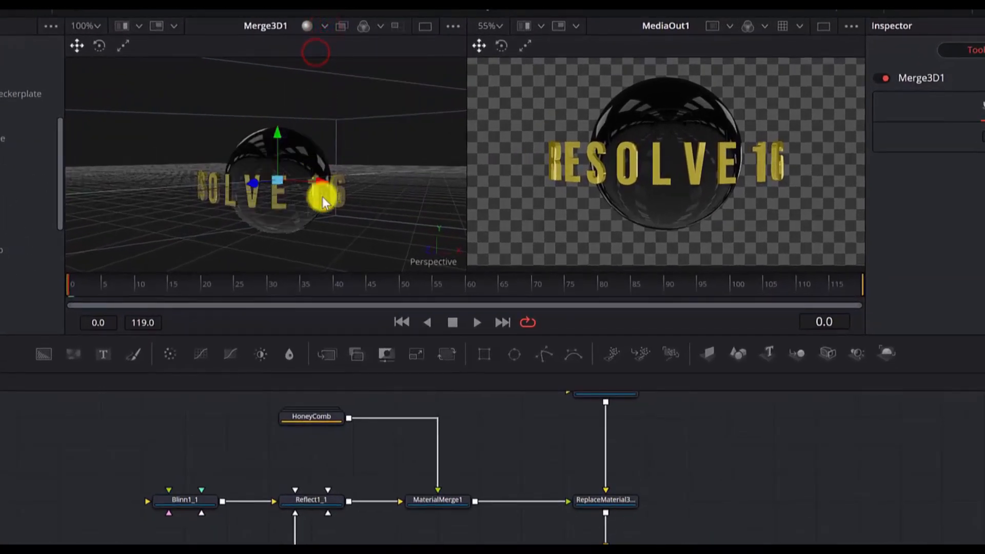
mouse_move(323, 196)
mouse_down()
mouse_move(468, 181)
mouse_move(389, 171)
mouse_move(303, 200)
mouse_move(329, 193)
mouse_up()
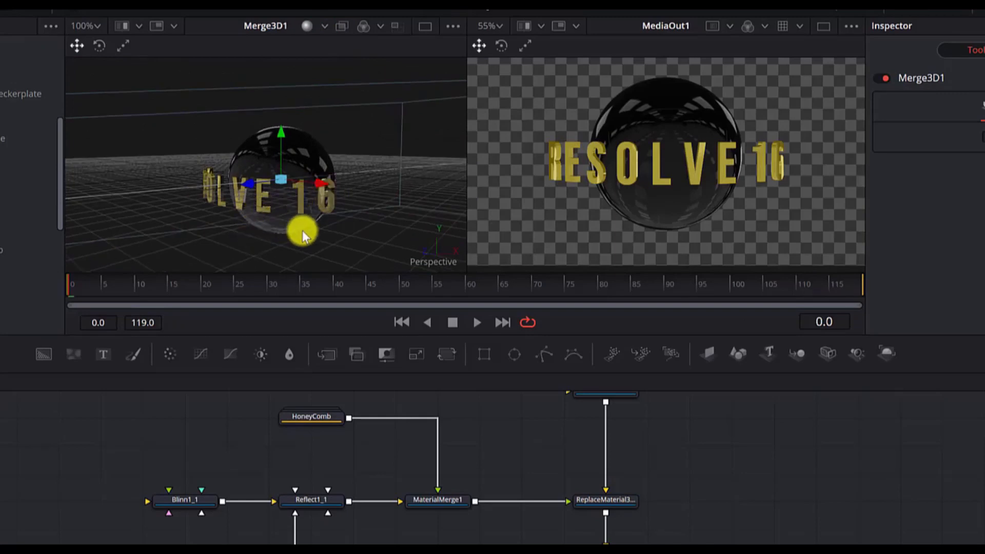
drag(303, 230, 362, 227)
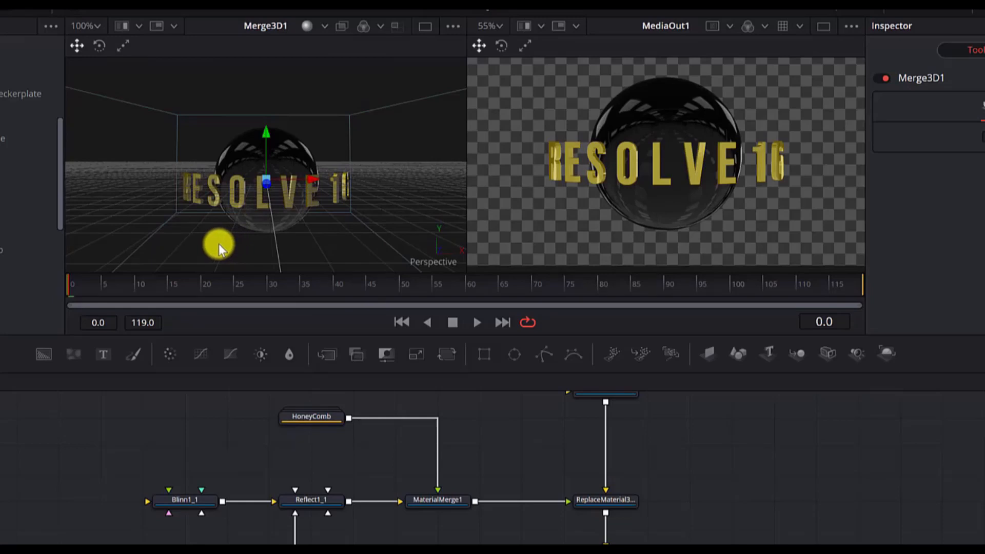
drag(194, 233, 236, 186)
Step: Make Renderer3D1 render through Camera3D1 with the OpenGL Renderer
scroll(685, 479, down, 5)
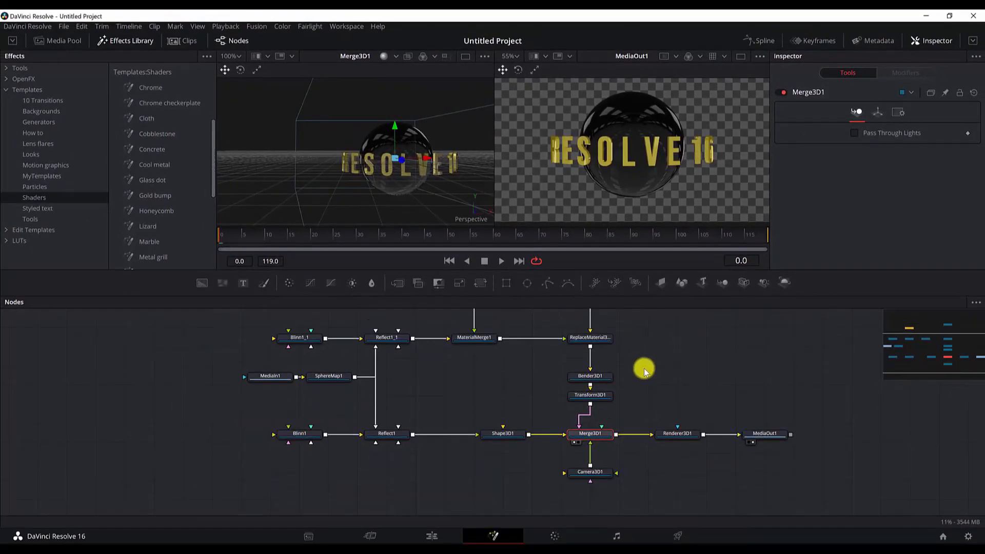
scroll(662, 385, up, 3)
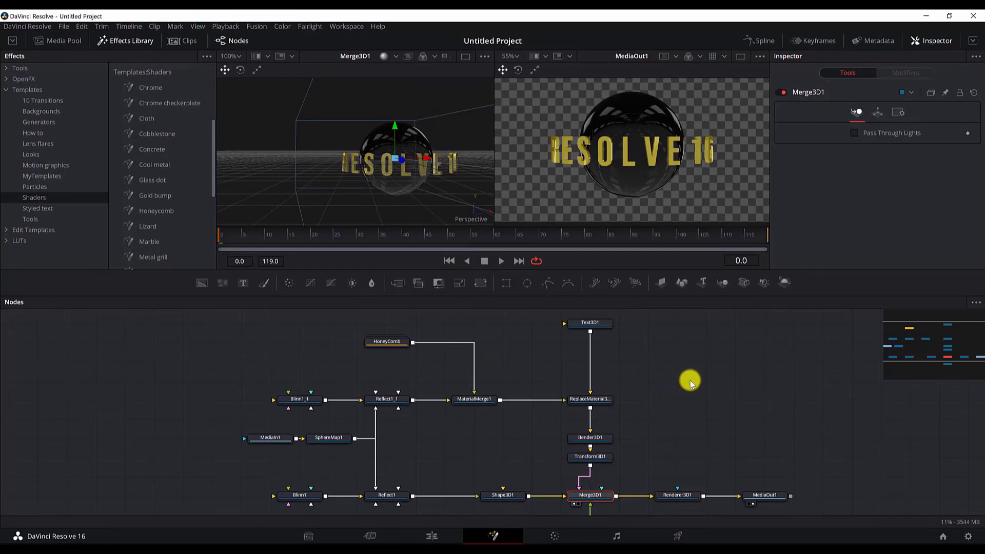
drag(697, 429, 511, 346)
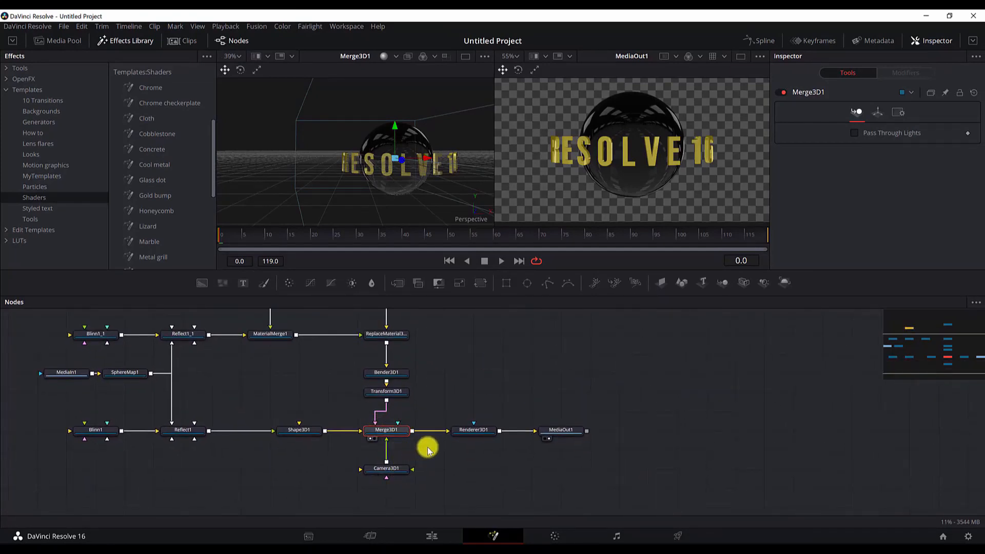
click(483, 431)
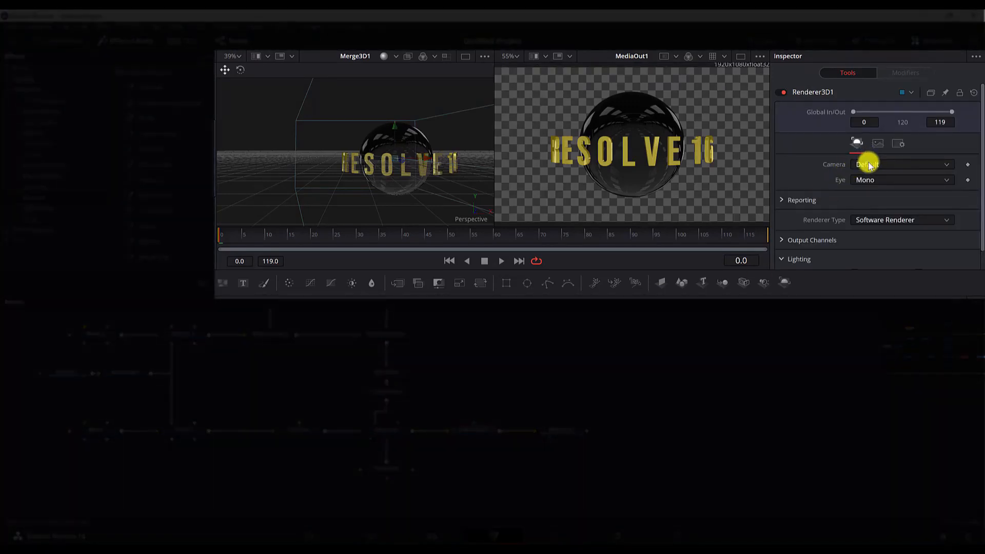
click(869, 164)
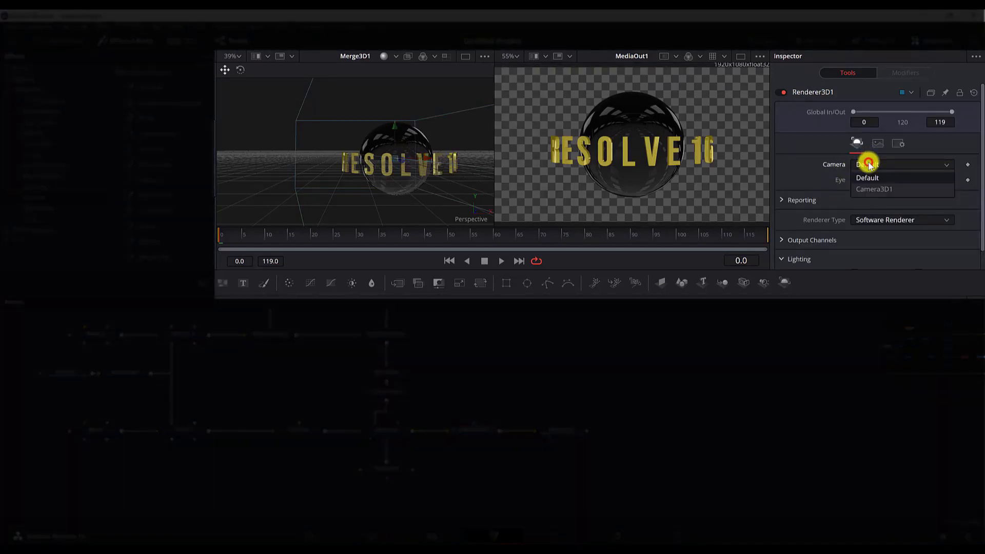
click(880, 190)
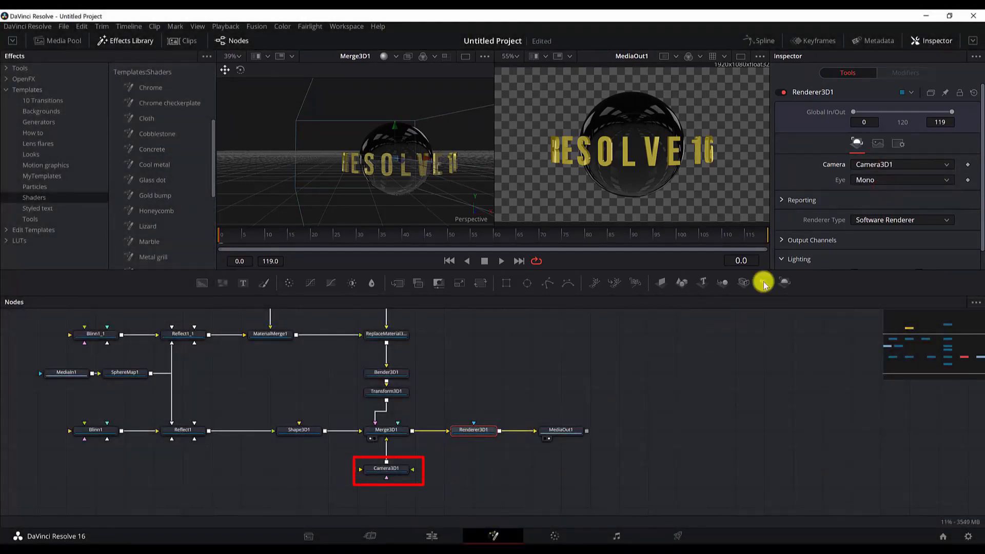
scroll(851, 183, down, 1)
click(874, 200)
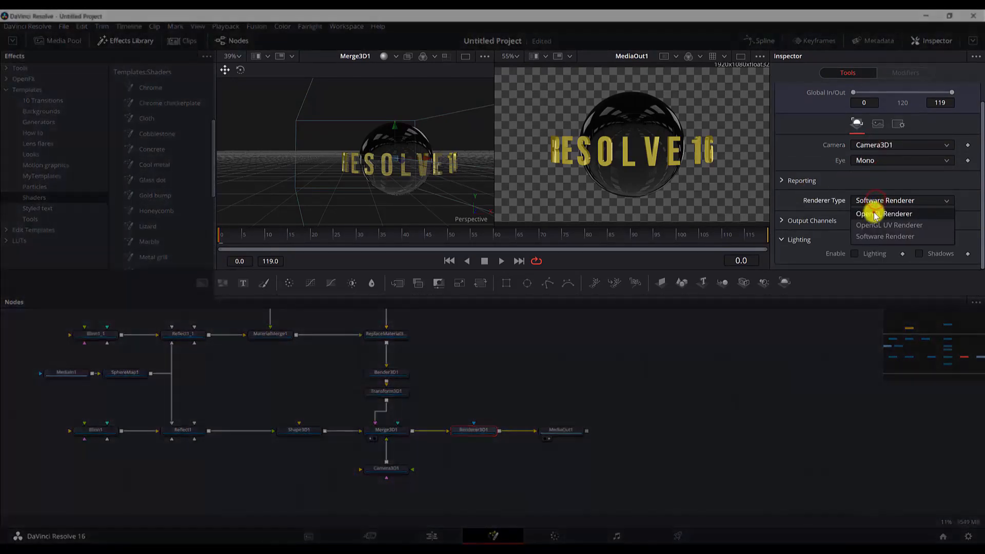
click(875, 214)
Step: Enable lighting and shadows in Renderer3D1 and set its texture depth to Source
scroll(870, 216, down, 3)
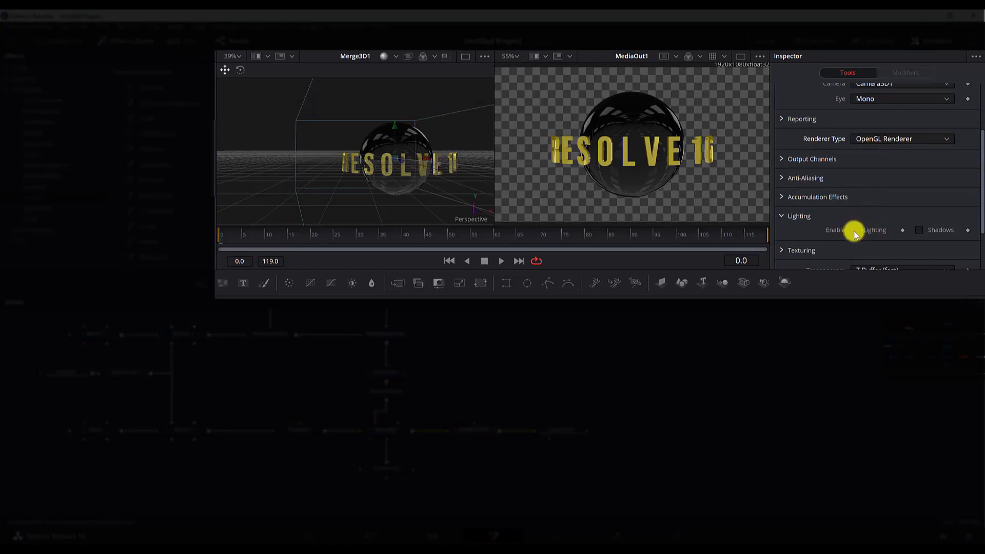
click(854, 230)
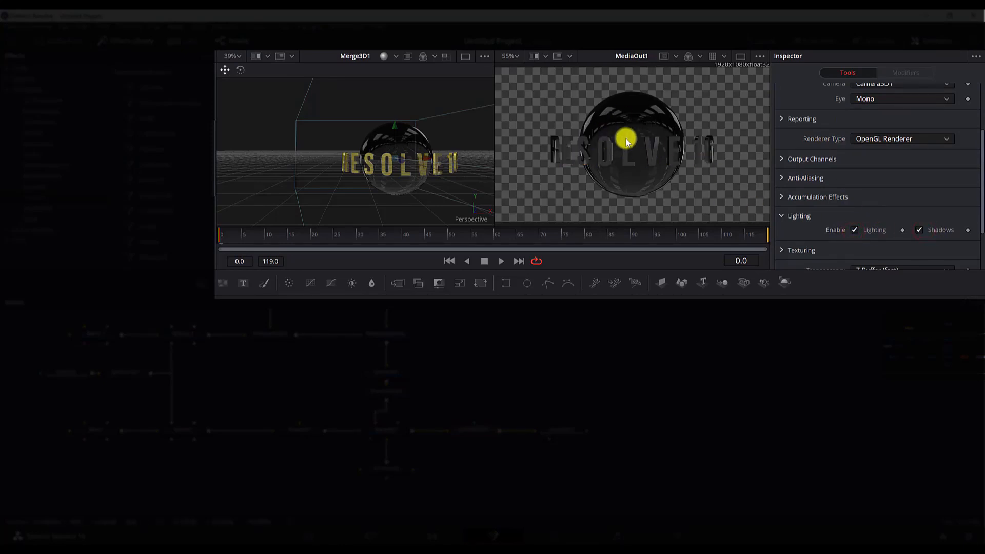
scroll(843, 189, down, 3)
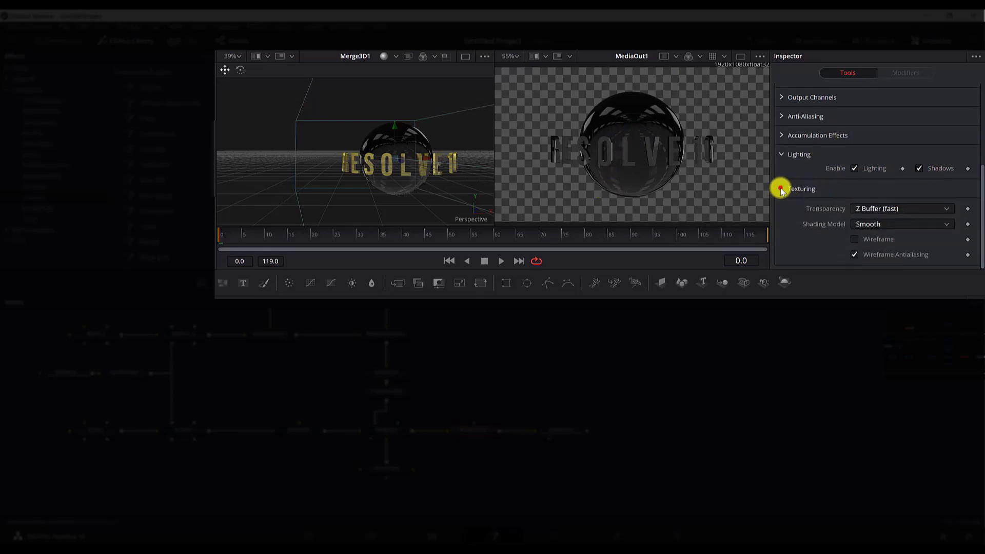
click(781, 189)
scroll(801, 187, down, 1)
click(863, 182)
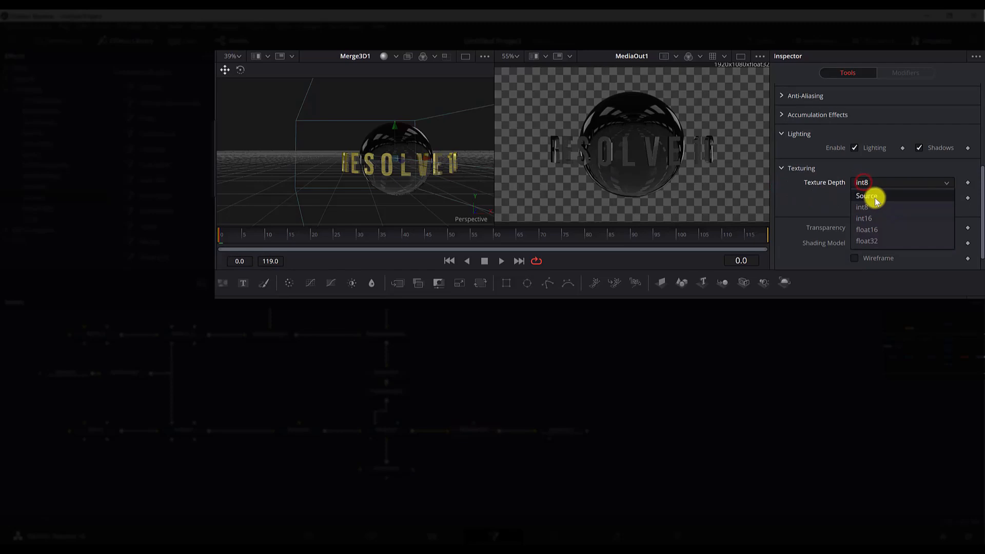
click(874, 198)
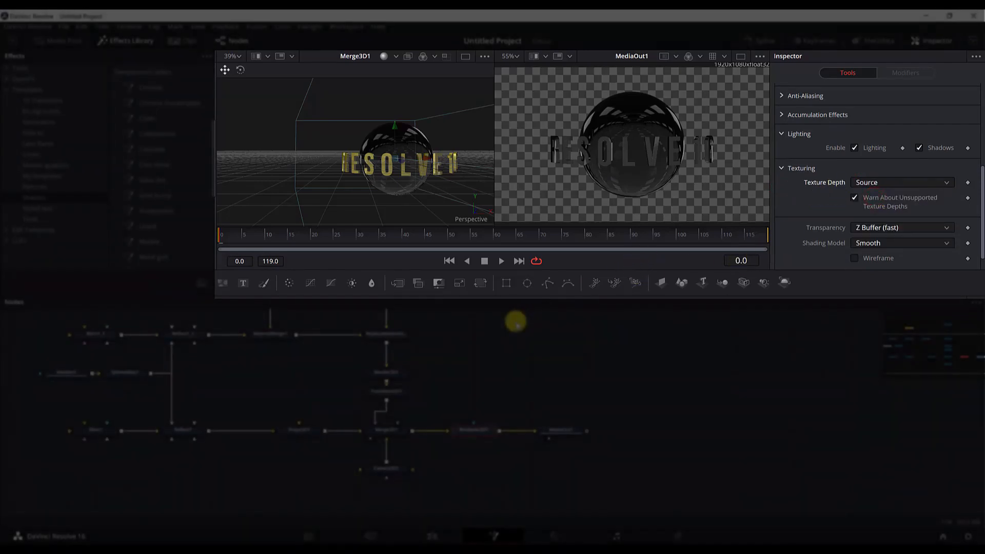
Step: Add a Point Light node connected to Merge3D1 and place it beneath Shape3D1 in the node graph
scroll(474, 354, down, 1)
scroll(416, 420, down, 1)
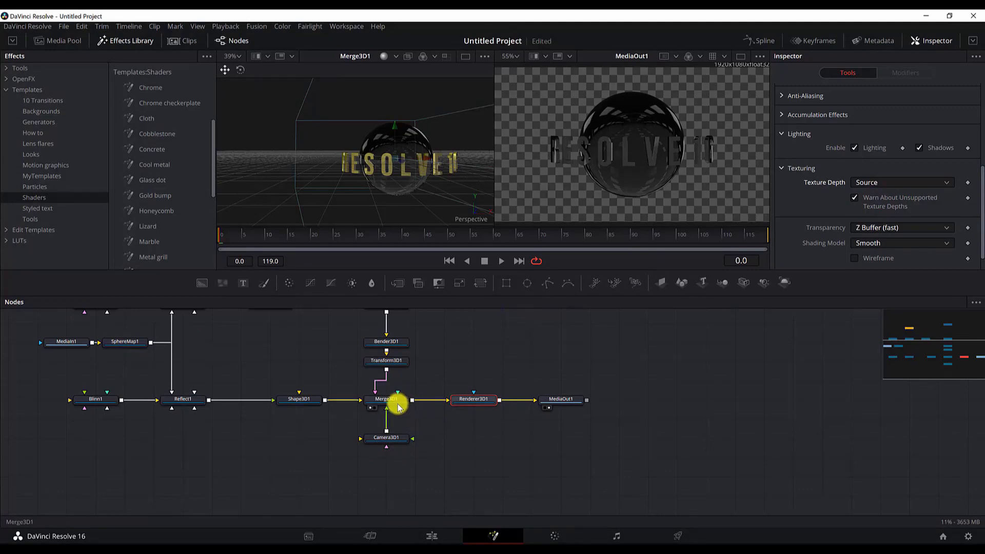
click(397, 400)
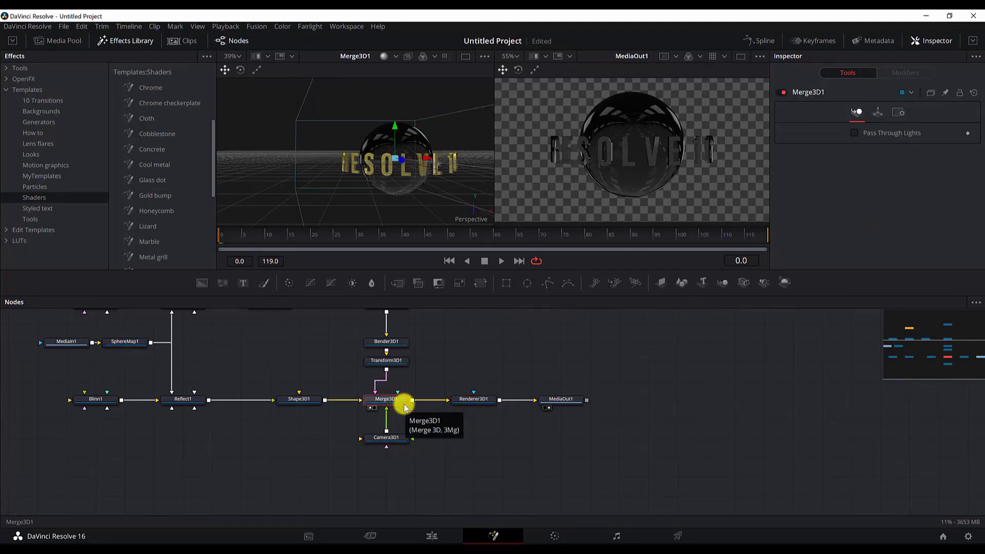
key(shift+space)
text(mater)
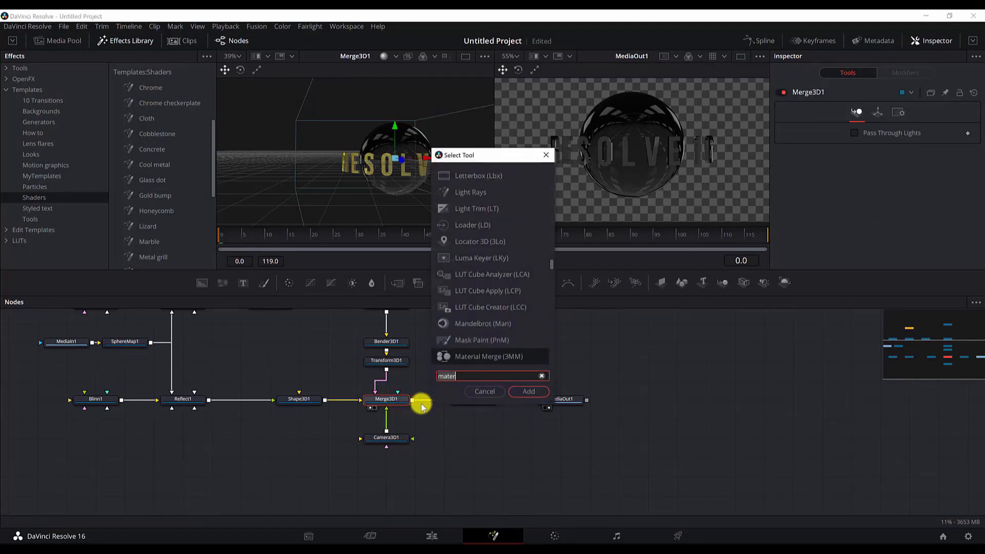
key(BackSpace)
key(BackSpace)
key(BackSpace)
key(BackSpace)
key(BackSpace)
text(point)
key(Return)
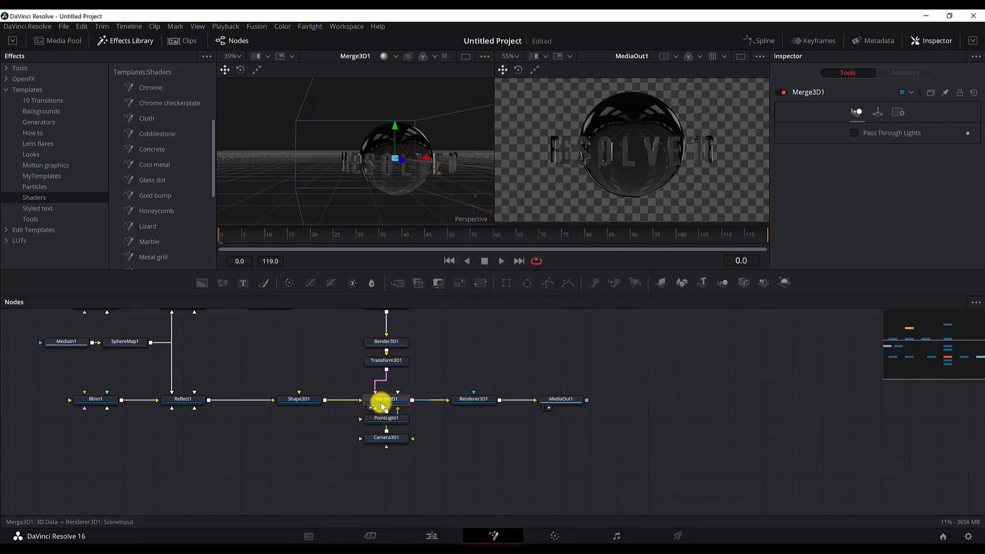
drag(382, 418, 305, 456)
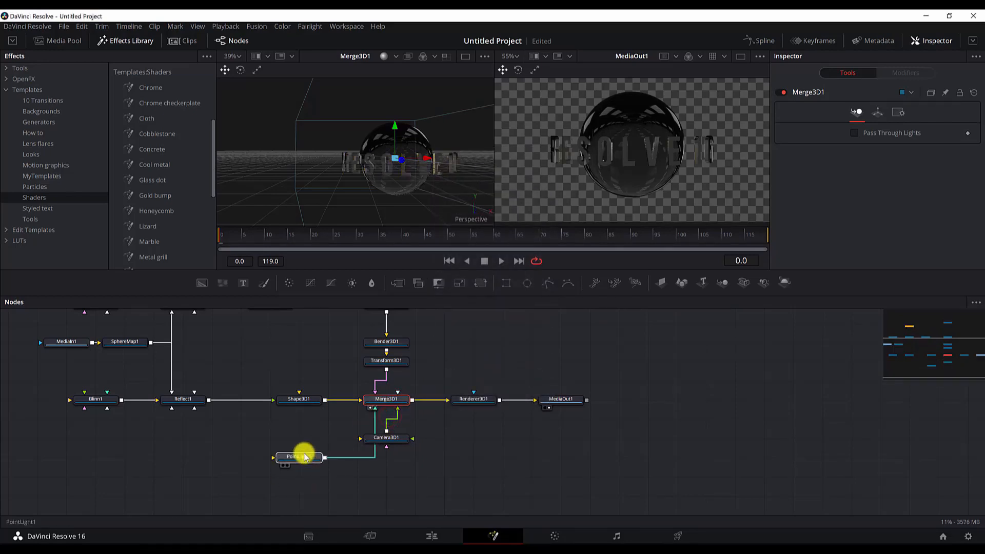
Step: Position PointLight1 above and to one side of the sphere, out in front of the RESOLVE 16 text
click(305, 457)
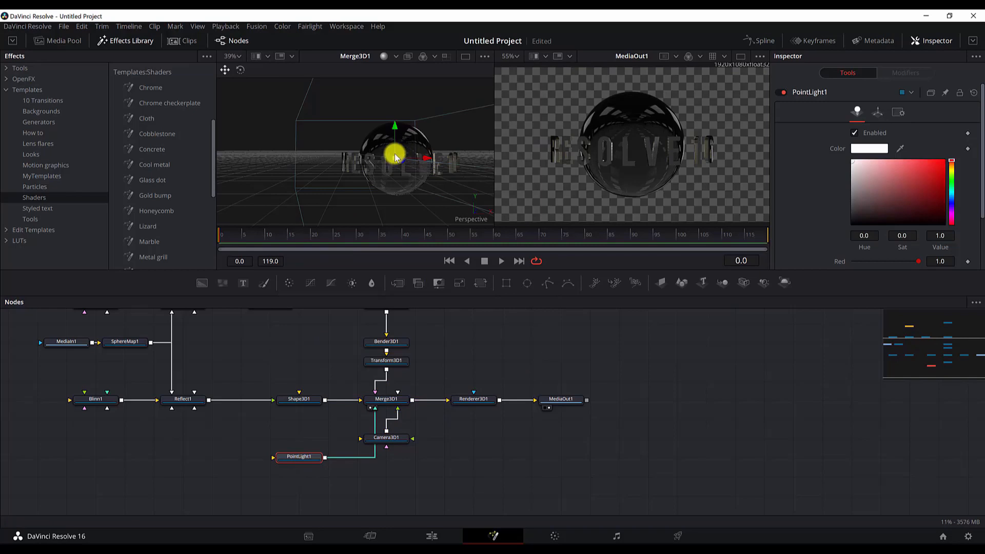
drag(376, 159, 282, 125)
scroll(343, 143, down, 5)
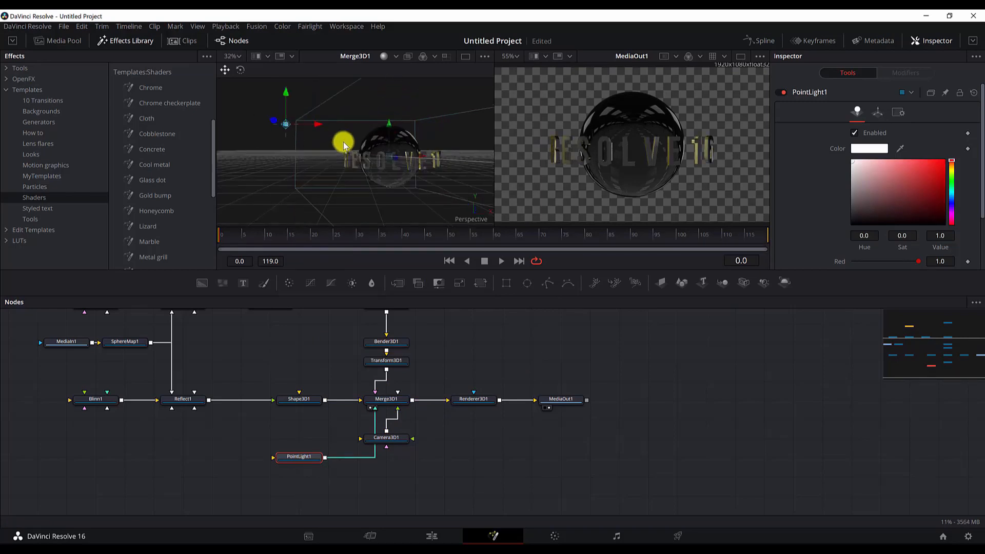
drag(396, 163, 295, 192)
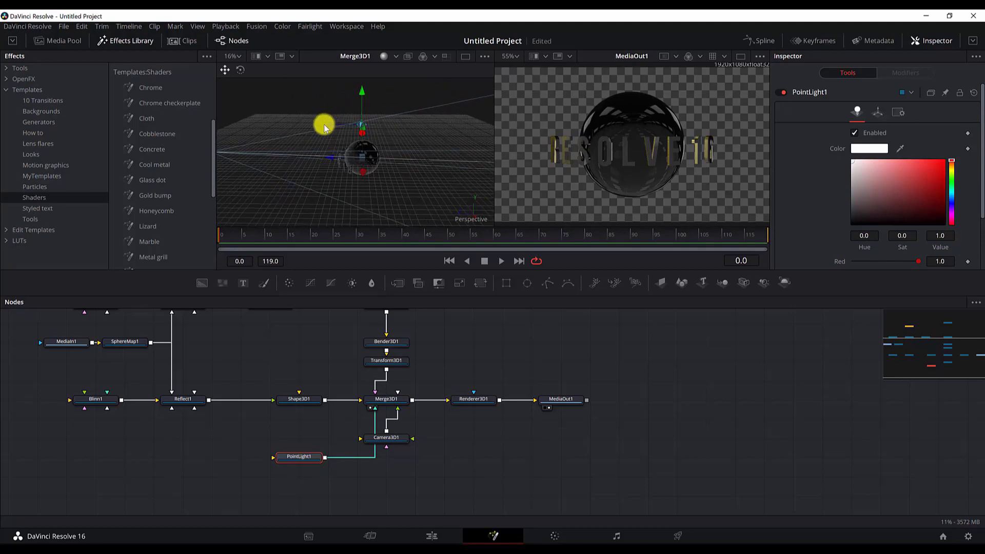
drag(324, 124, 259, 135)
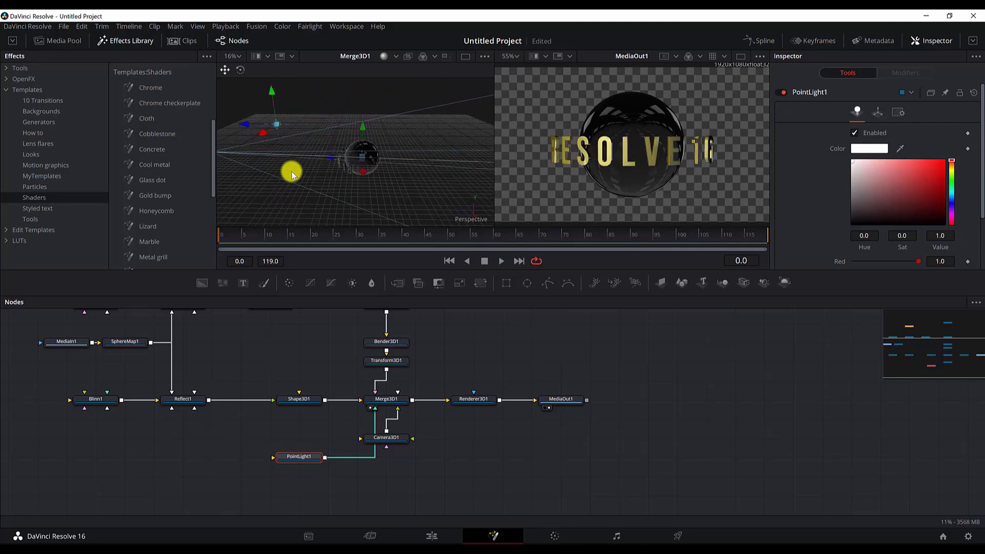
drag(312, 215, 330, 211)
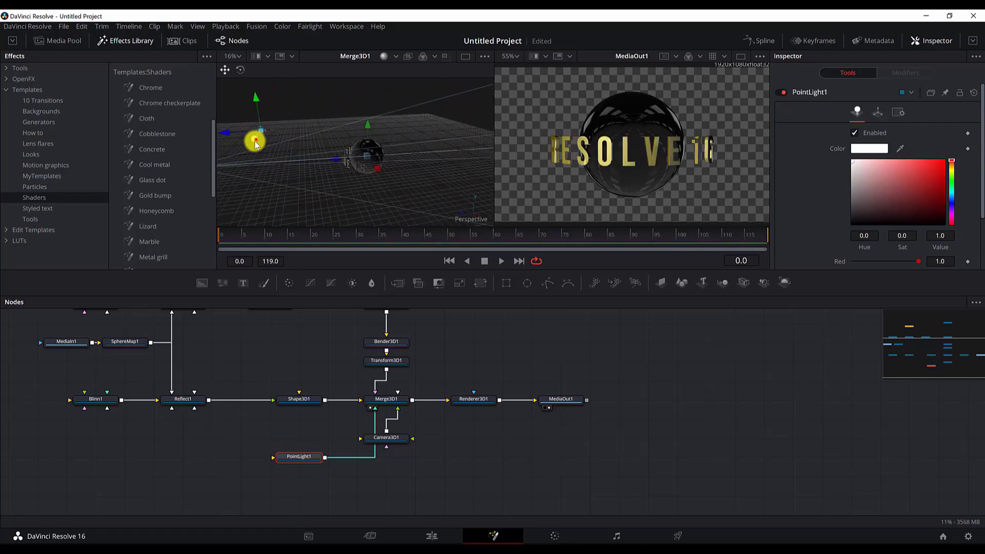
drag(255, 140, 249, 161)
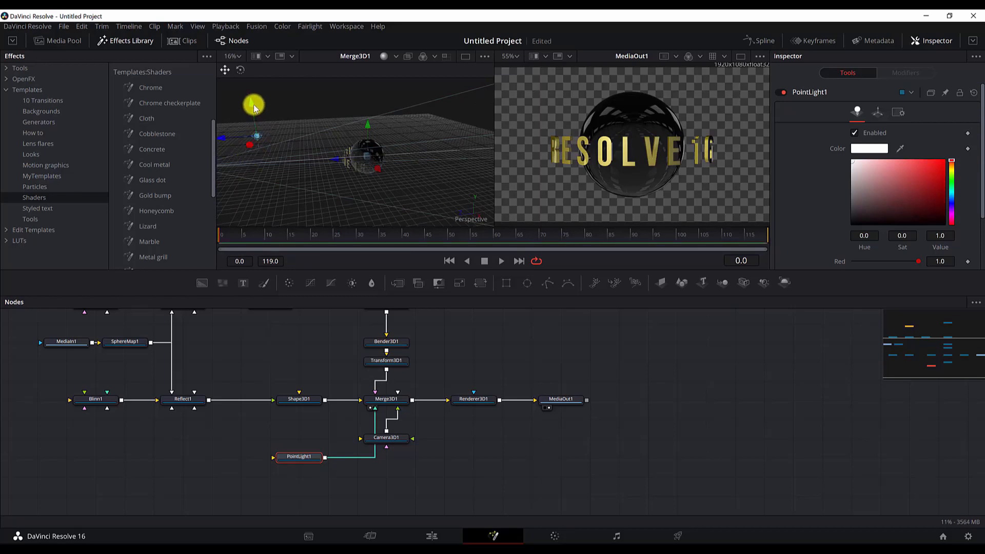
Step: Tint PointLight1 a pale pink with saturation 0.148 and value 0.858
scroll(923, 183, down, 1)
drag(926, 149, 865, 149)
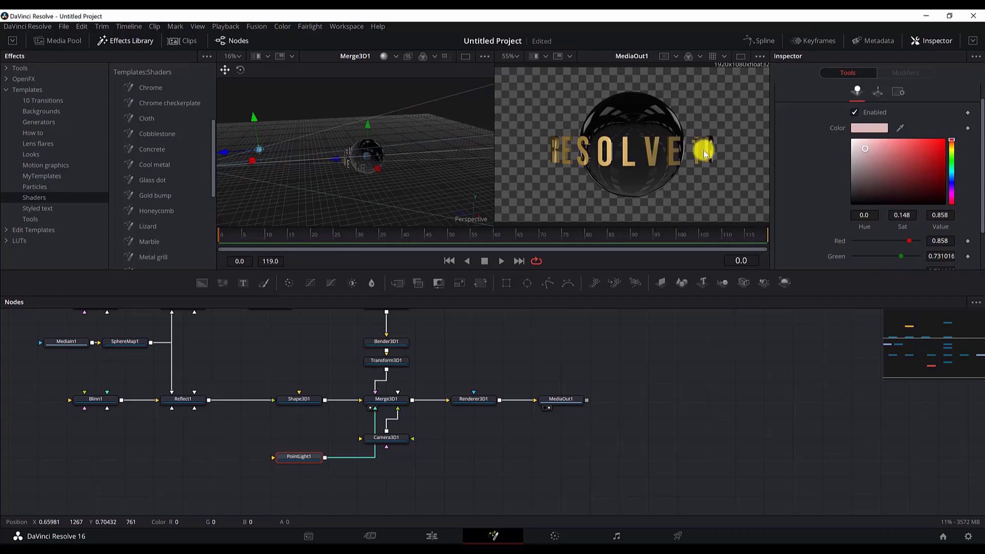
Step: Set PointLight1's color to pure white with saturation 0 and value 1.0, keeping intensity at 1.0
drag(921, 175, 842, 134)
scroll(913, 159, down, 2)
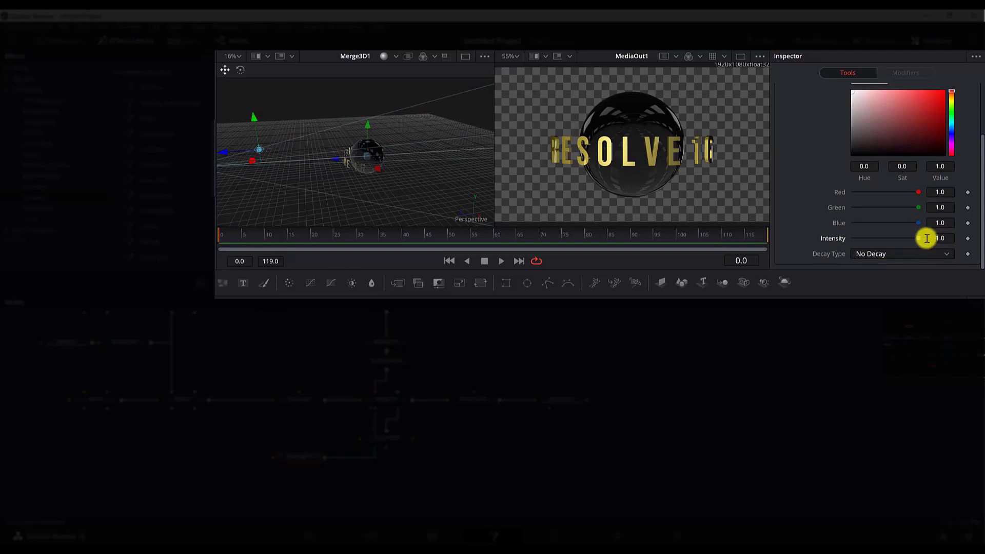
mouse_move(915, 239)
mouse_down()
mouse_move(879, 239)
mouse_move(919, 238)
mouse_up()
scroll(916, 239, down, 1)
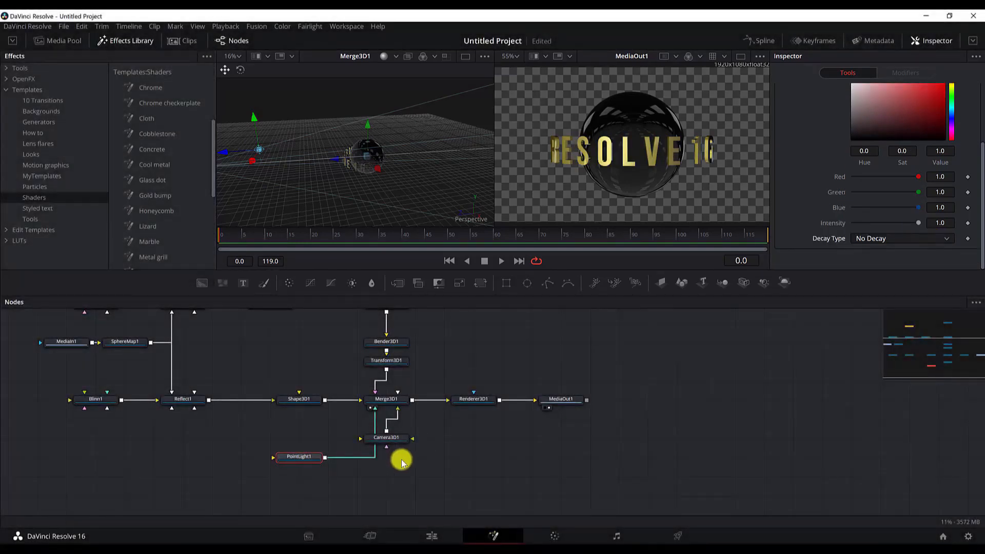
Step: Add a second Point Light node connected to Merge3D1
click(390, 399)
key(shift+space)
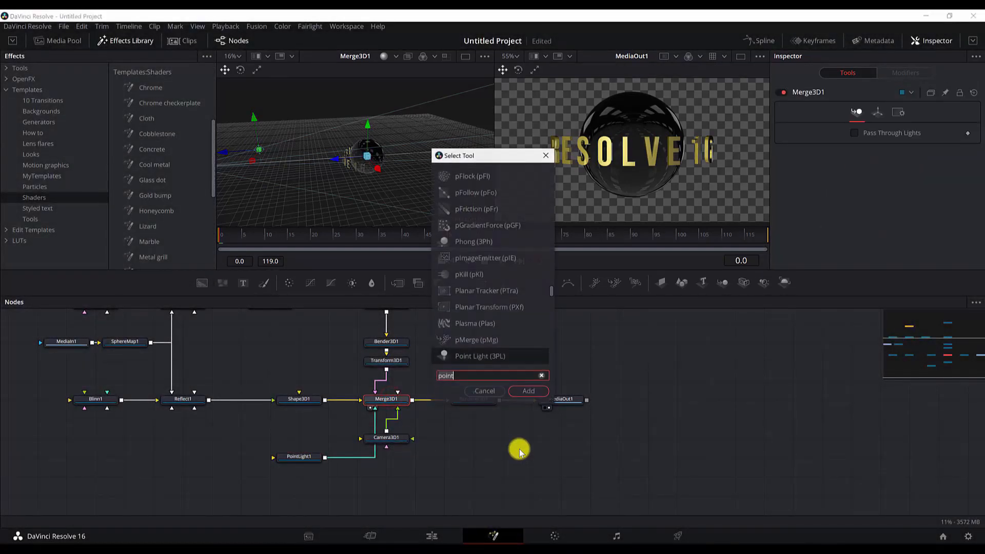
text(po)
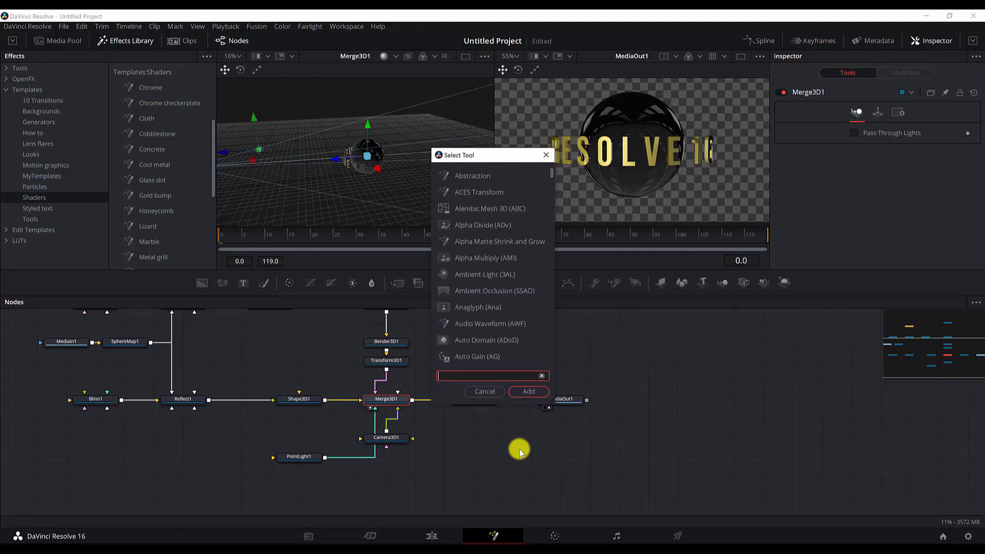
text(int)
key(Return)
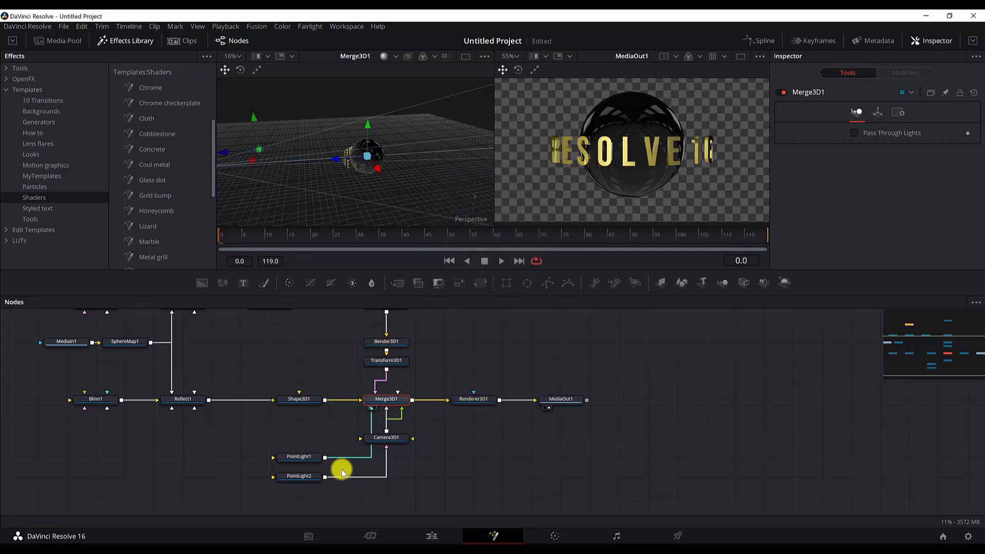
Step: Position PointLight2 low and well out in front of the RESOLVE 16 text, leaving the merged scene where it was
click(296, 476)
drag(369, 123, 369, 103)
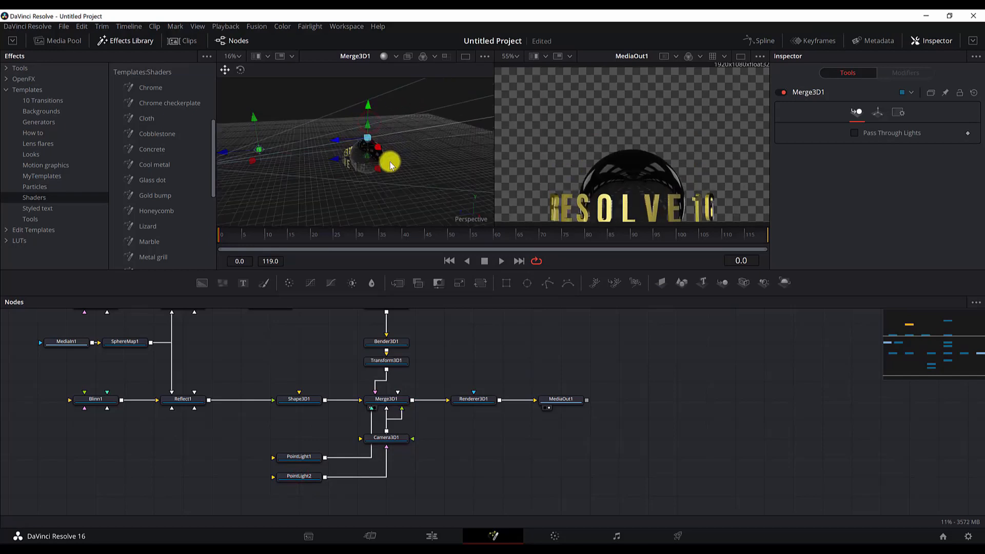
click(300, 476)
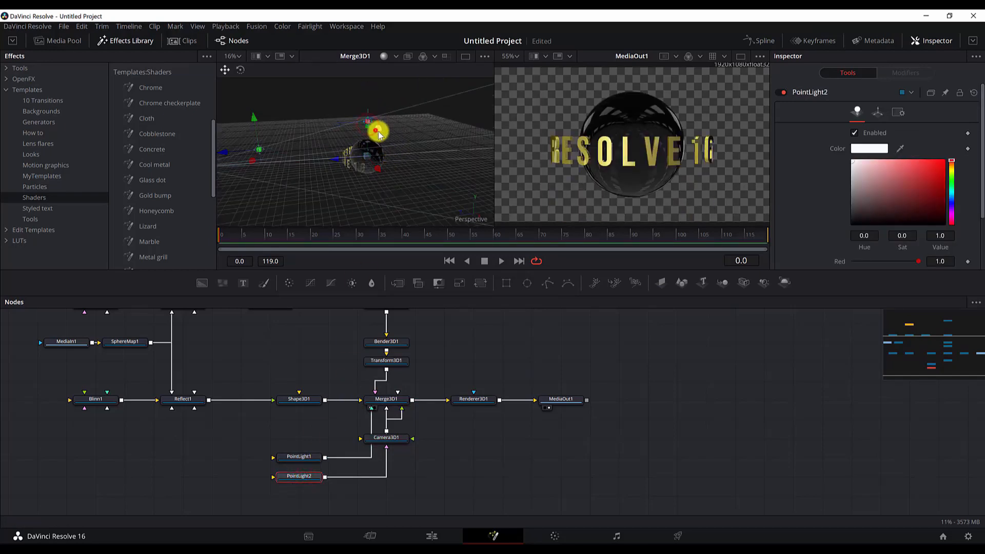
drag(379, 135, 295, 147)
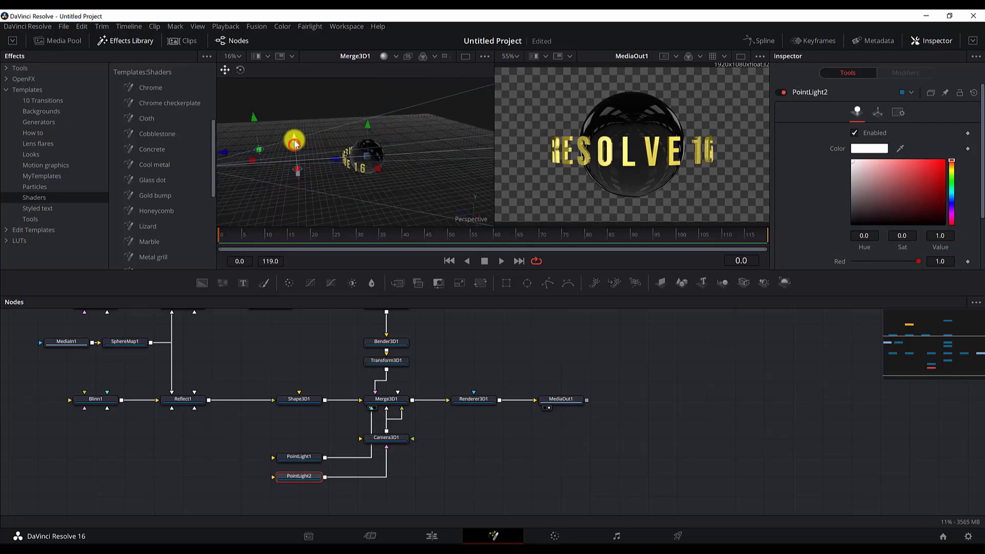
Step: Add a third Point Light node connected to Merge3D1 and place the light high up behind the sphere
click(392, 400)
key(shift+space)
text(point)
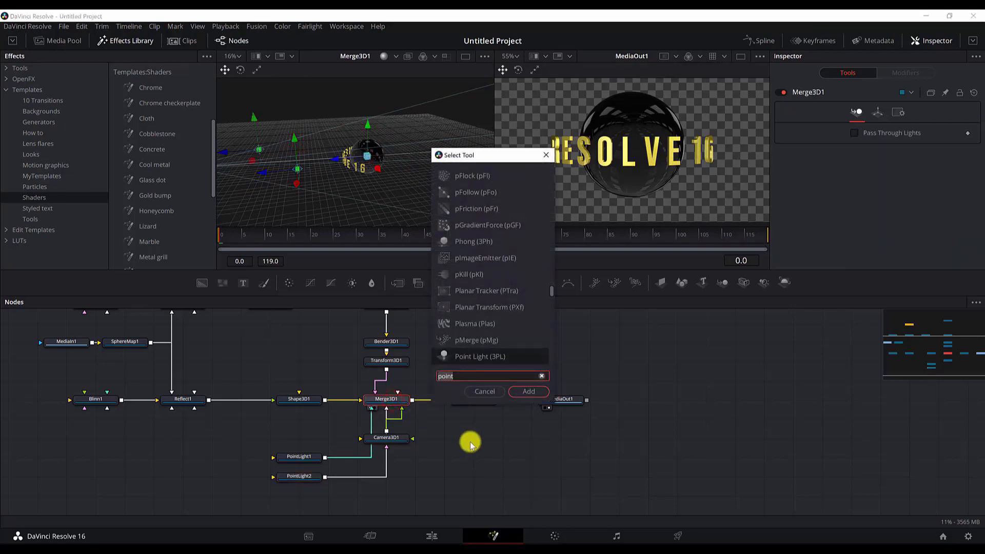
key(BackSpace)
key(BackSpace)
key(Return)
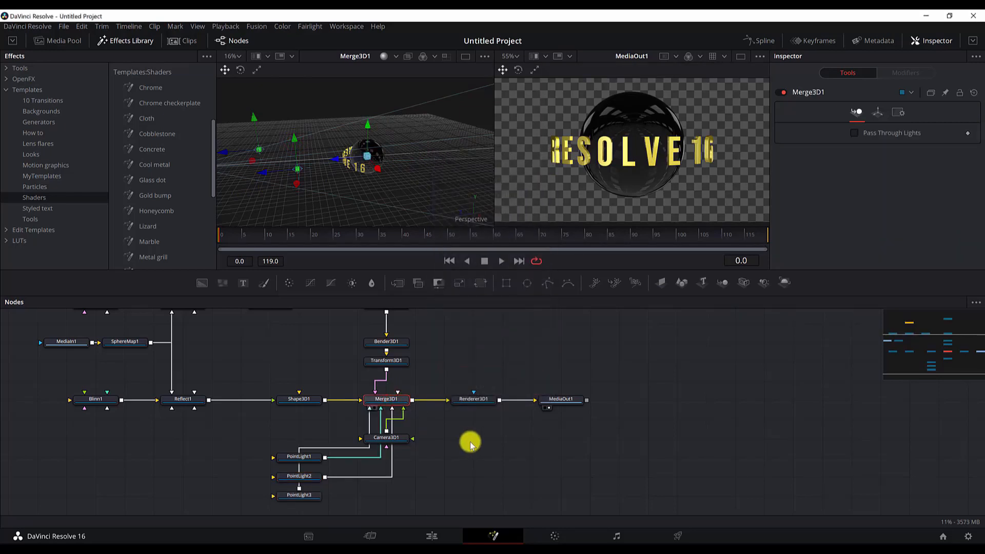
click(307, 498)
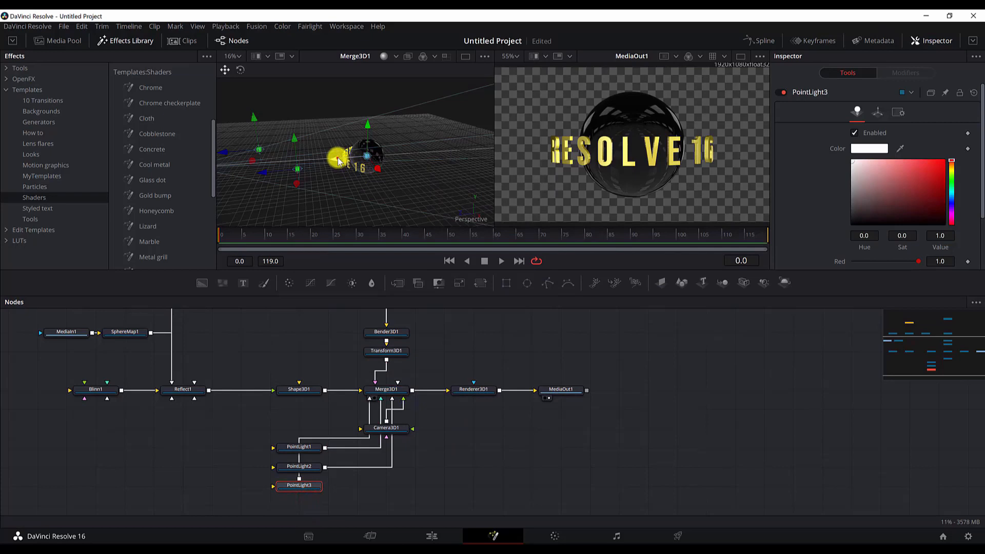
drag(339, 161, 477, 77)
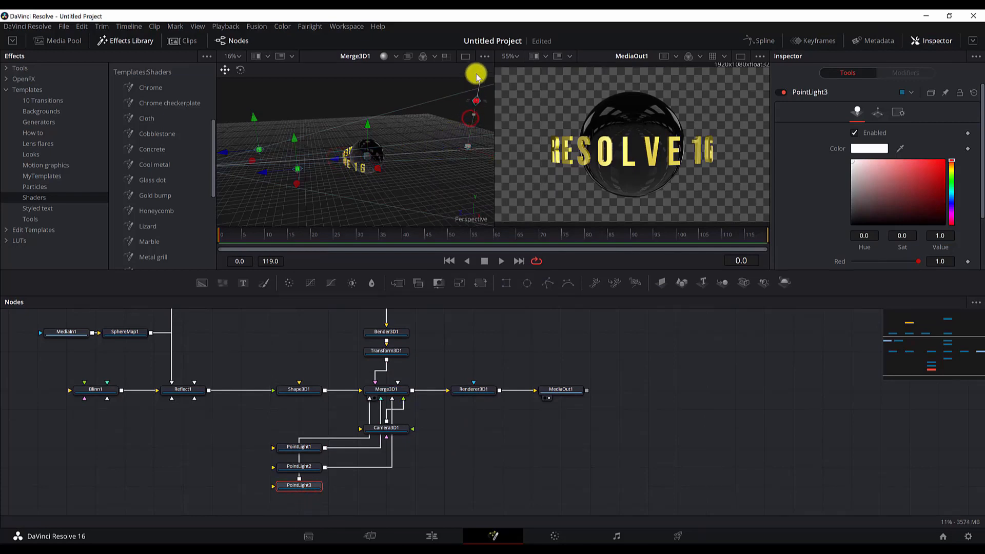
Step: Add a Spot Light node connected to Merge3D1
scroll(445, 363, down, 1)
click(394, 375)
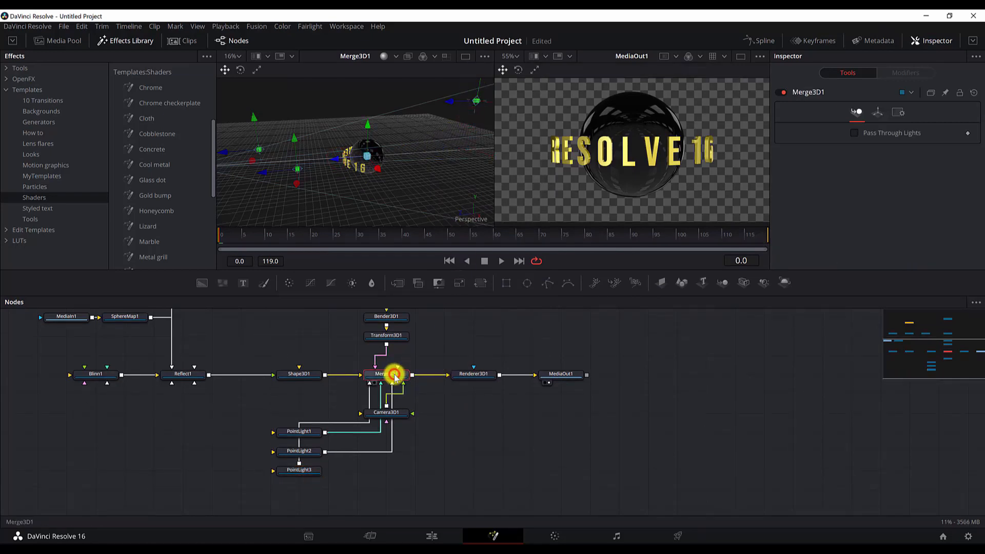
key(shift+space)
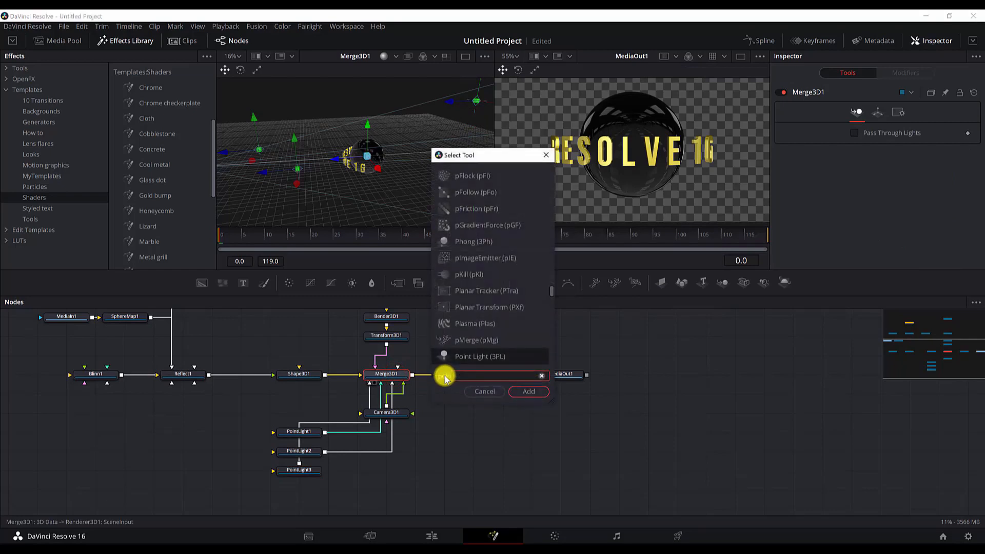
text(spot)
key(Return)
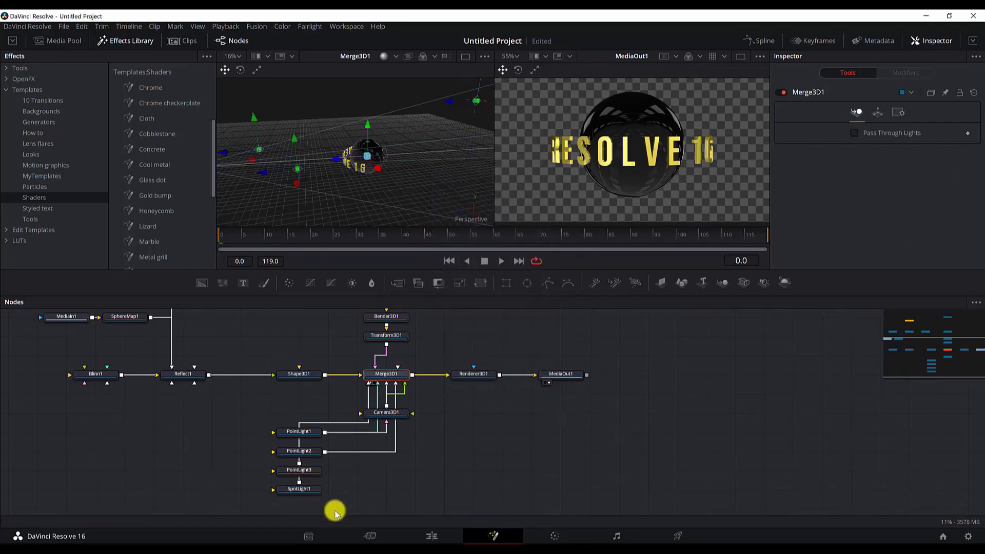
Step: Arrange SpotLight1 and the three point light nodes in a column beside Camera3D1, with the spot light lowest
click(312, 494)
drag(244, 481, 507, 481)
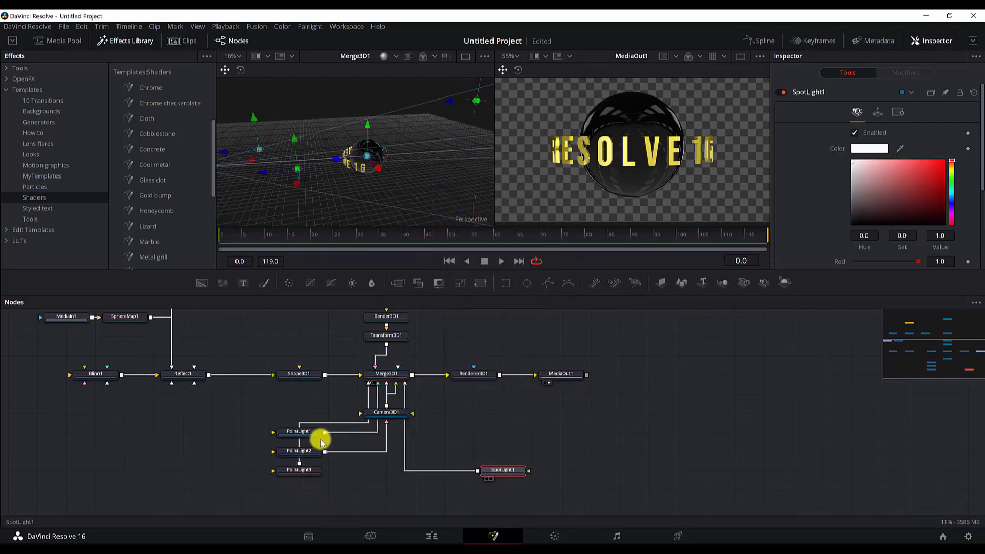
drag(310, 435, 510, 422)
drag(299, 451, 507, 434)
drag(303, 471, 508, 455)
Step: Enable Use Target for SpotLight1 and position it above and in front of the sphere at about X -0.85, Y 1.87, Z 3.36
click(503, 470)
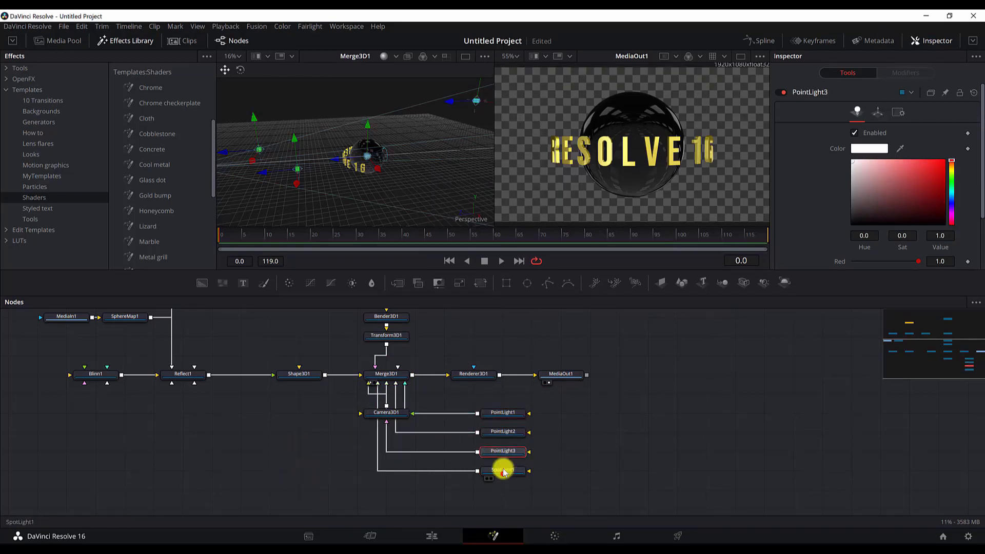
drag(363, 126, 354, 99)
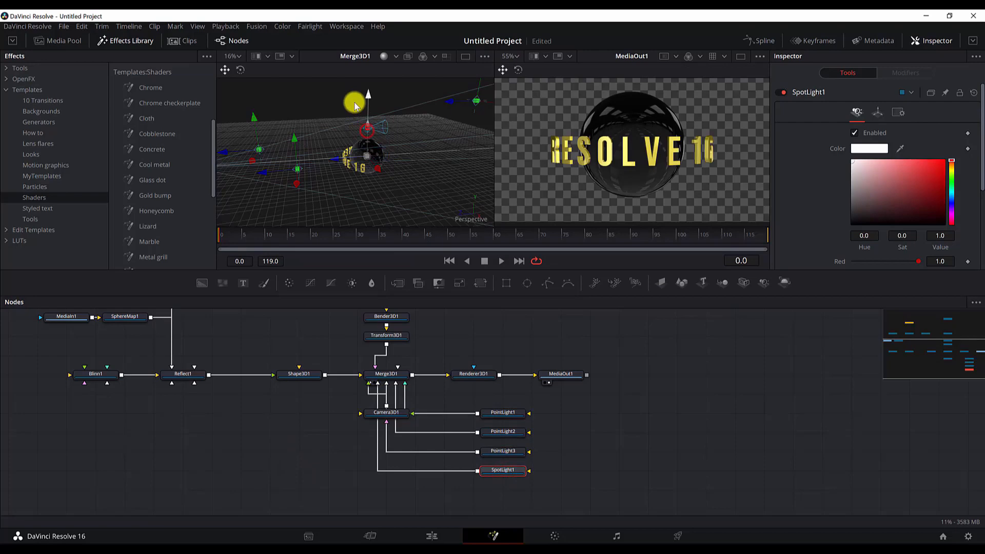
click(876, 114)
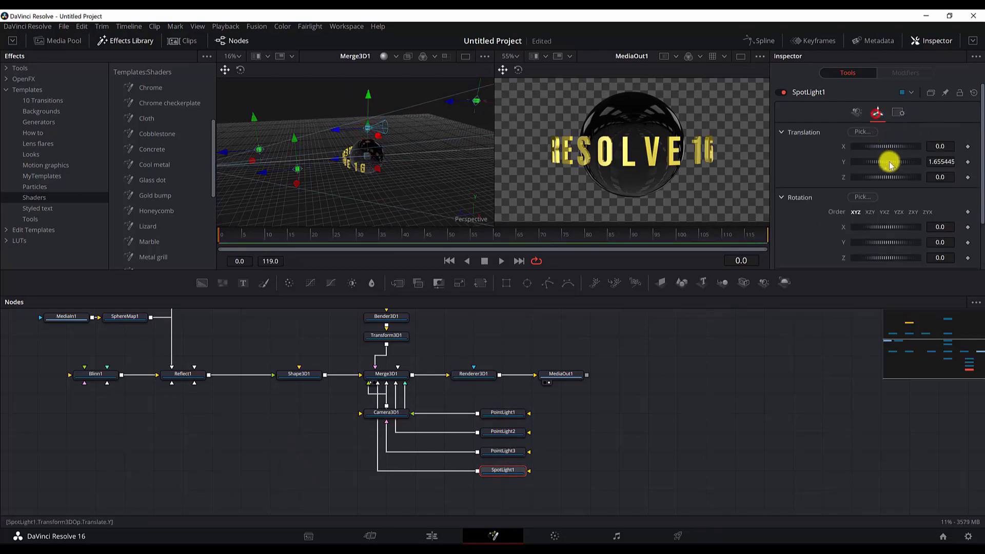
scroll(880, 195, down, 3)
click(855, 239)
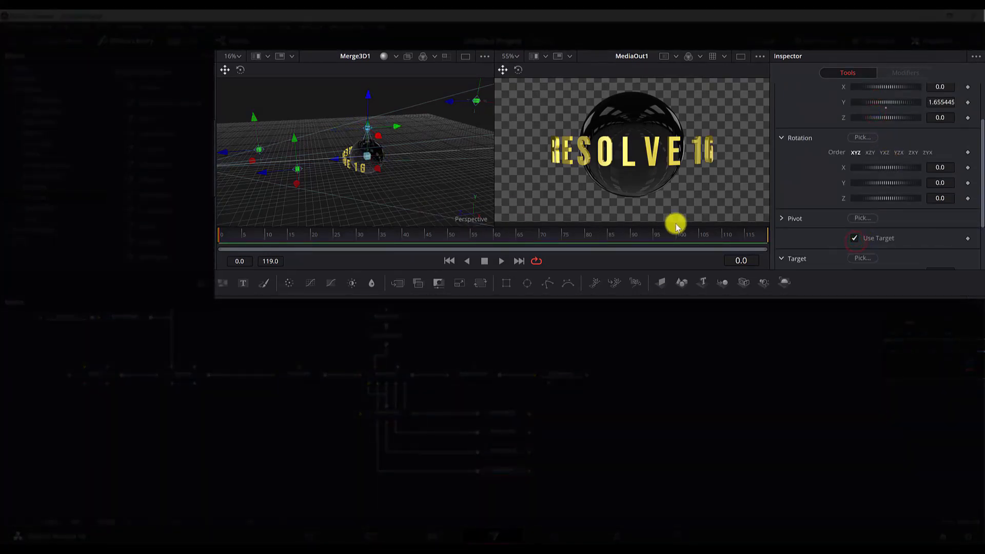
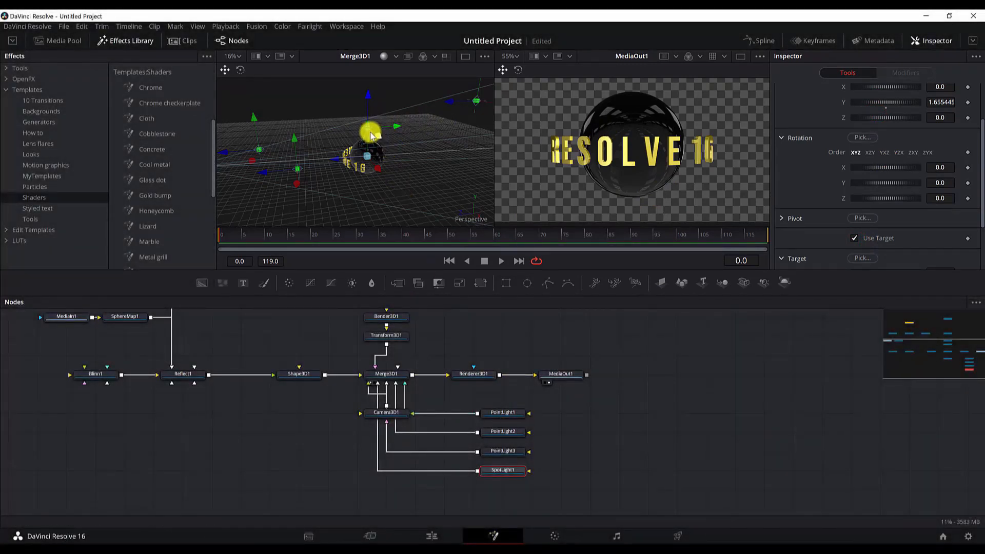
drag(368, 131, 298, 131)
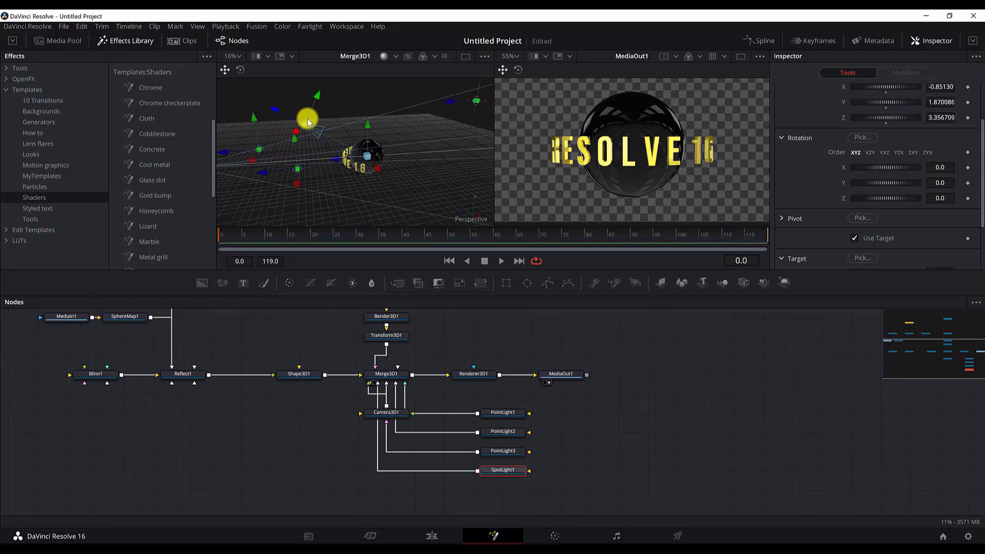
Step: Tint SpotLight1 pure red with hue 0, saturation 1.0 and value 0.969
scroll(862, 121, up, 2)
click(855, 118)
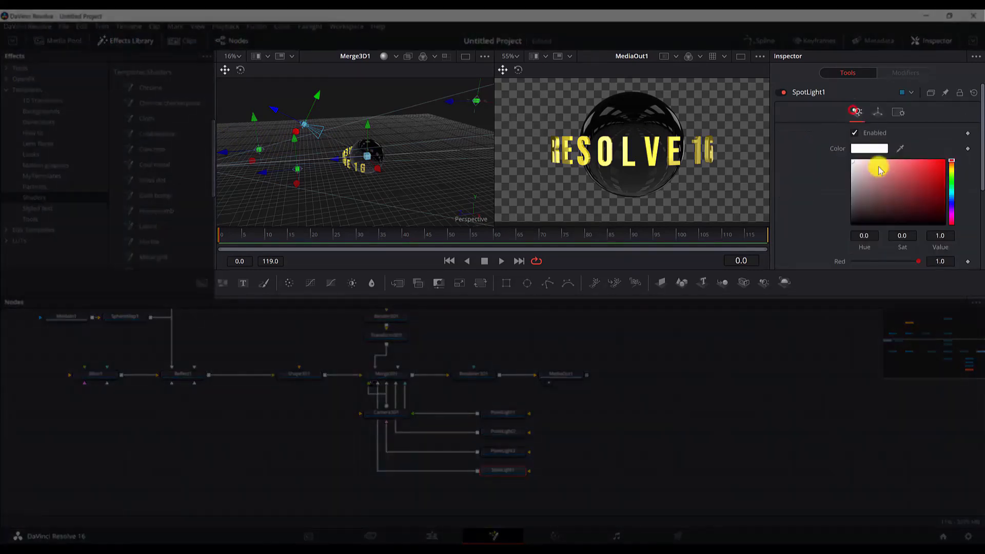
drag(917, 181, 838, 167)
scroll(923, 186, up, 2)
scroll(879, 181, down, 1)
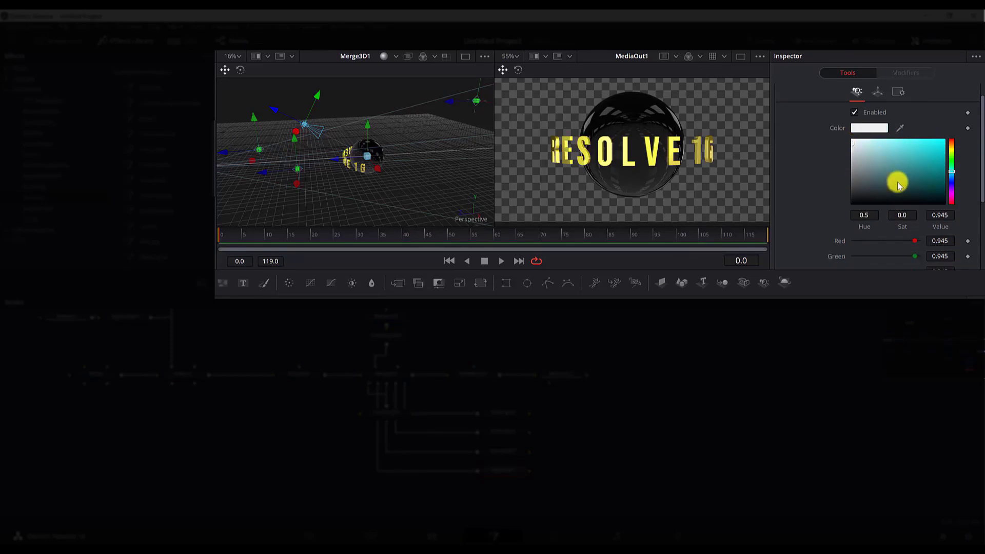
mouse_move(898, 183)
mouse_down()
mouse_move(941, 140)
mouse_move(936, 149)
mouse_move(950, 147)
mouse_up()
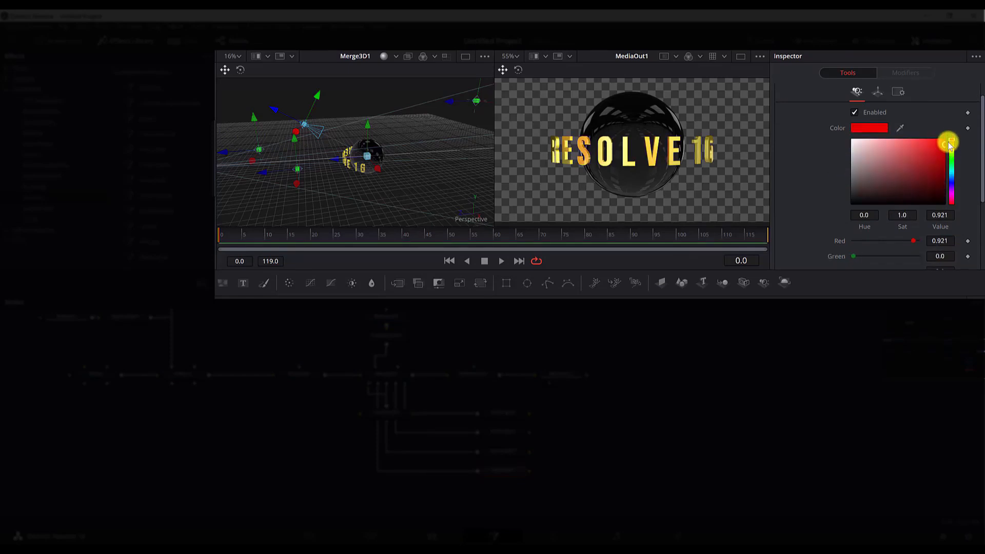
Step: Set SpotLight1's intensity to 0.701, its cone angle to 38.98 and its penumbra angle to 8.35
scroll(942, 154, down, 3)
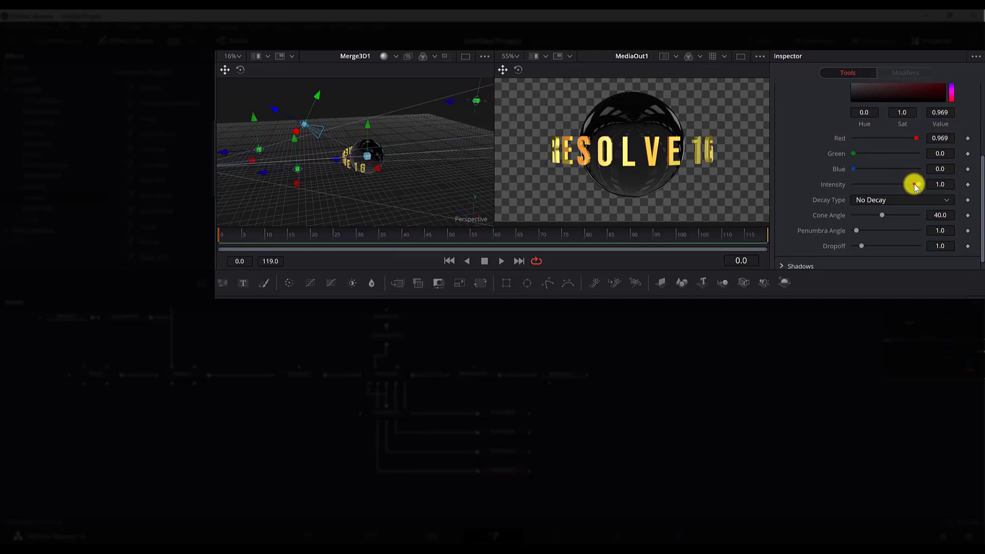
mouse_move(915, 185)
mouse_down()
mouse_move(871, 185)
mouse_move(897, 184)
mouse_up()
scroll(893, 193, down, 1)
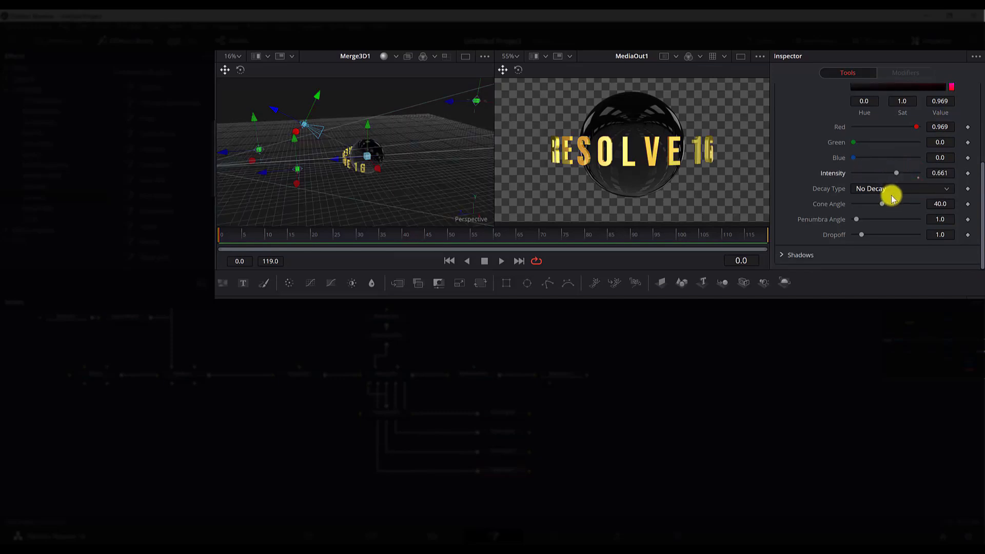
click(899, 173)
click(881, 204)
mouse_move(857, 221)
mouse_down()
mouse_move(894, 225)
mouse_move(880, 226)
mouse_up()
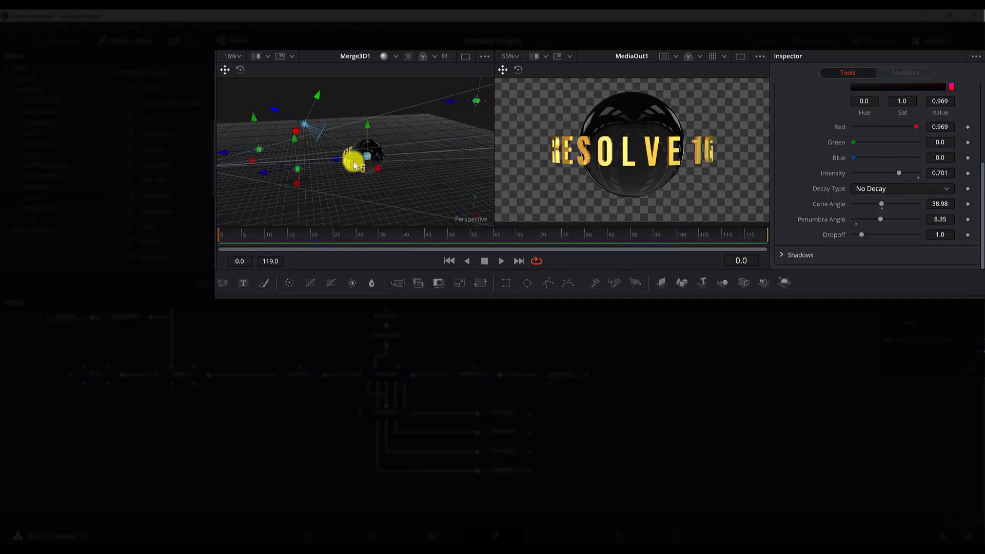
Step: Set SpotLight1's cone angle to 44.65, penumbra angle to 10.24 and dropoff to 0.94
scroll(355, 164, up, 5)
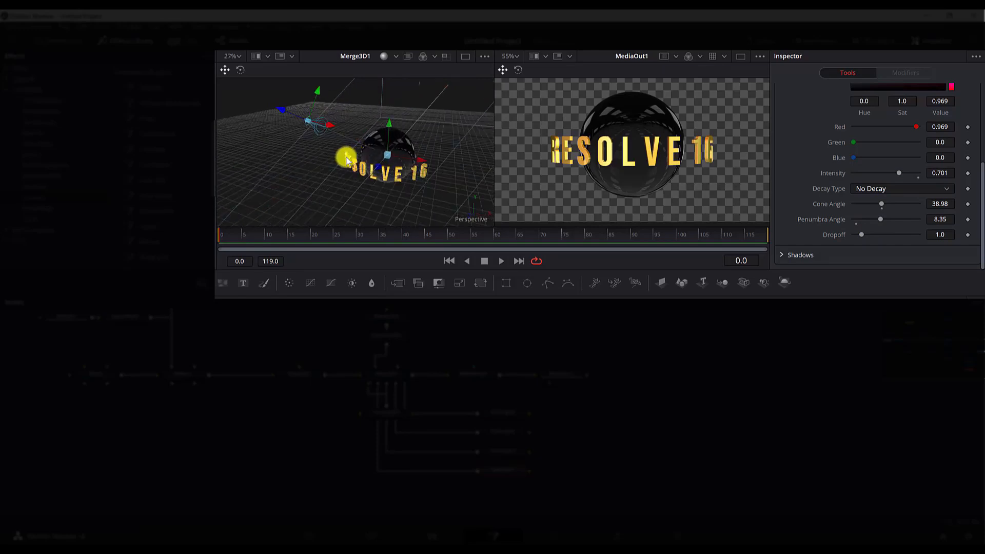
drag(347, 157, 346, 187)
scroll(371, 169, up, 3)
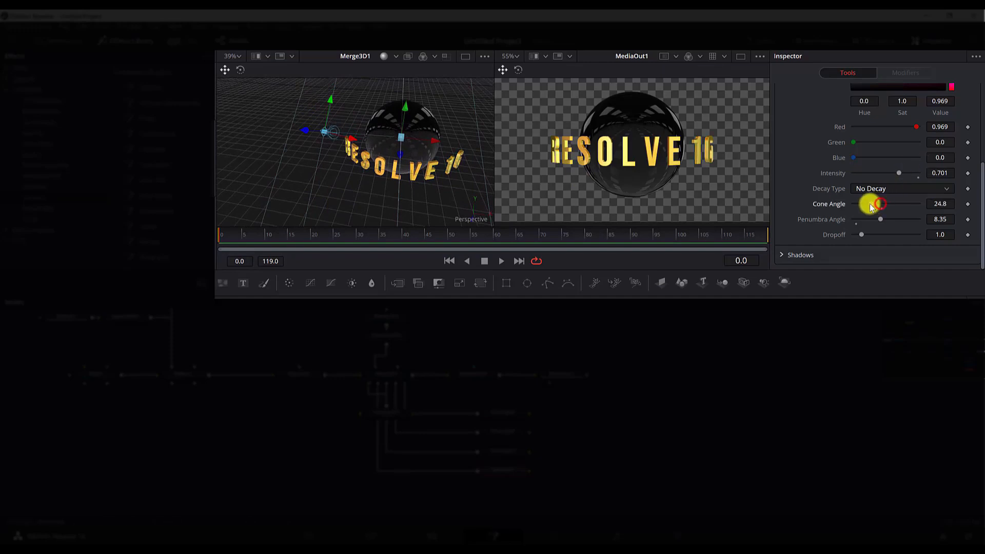
drag(871, 205, 880, 204)
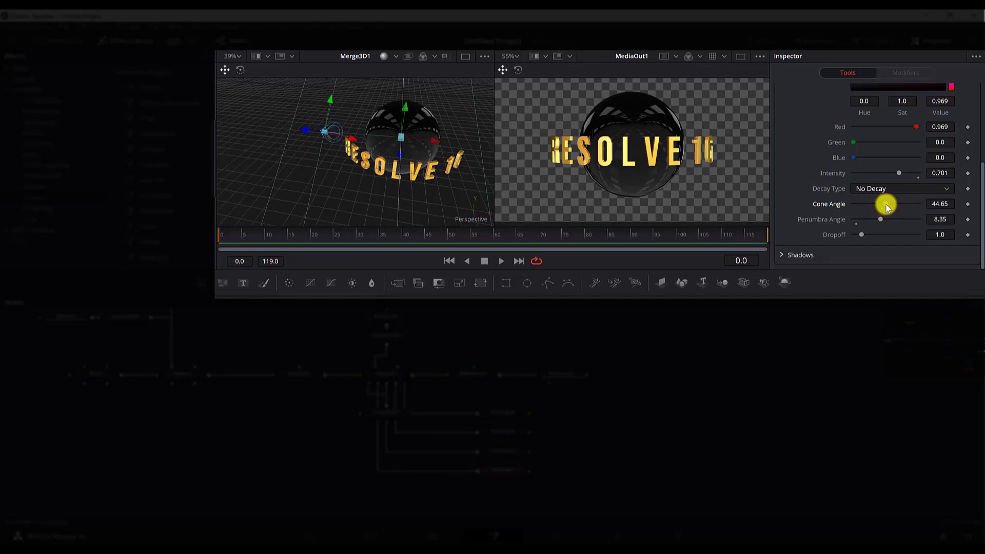
drag(884, 223, 904, 227)
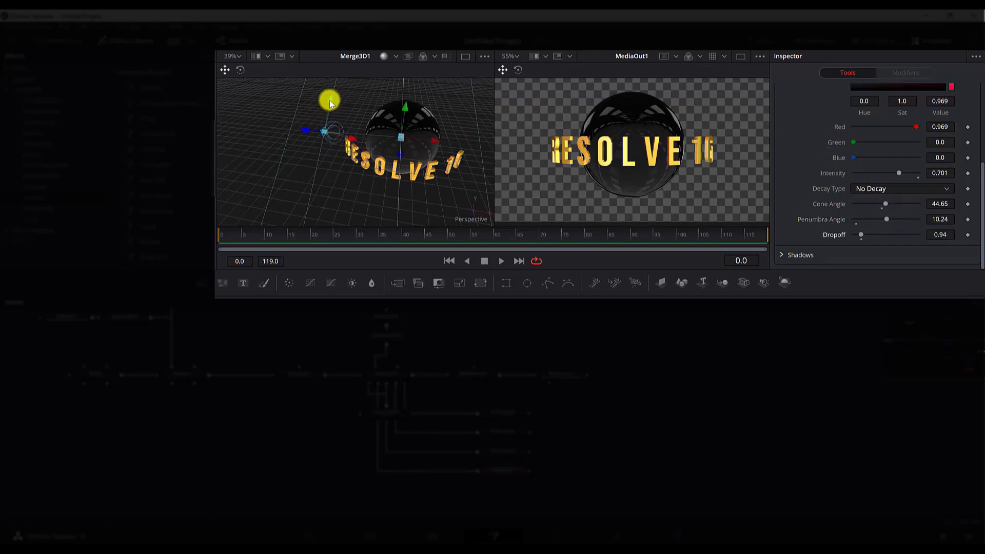
Step: Lower SpotLight1 to below the RESOLVE 16 text and change its light to pure white at intensity 1.0
drag(331, 99, 314, 150)
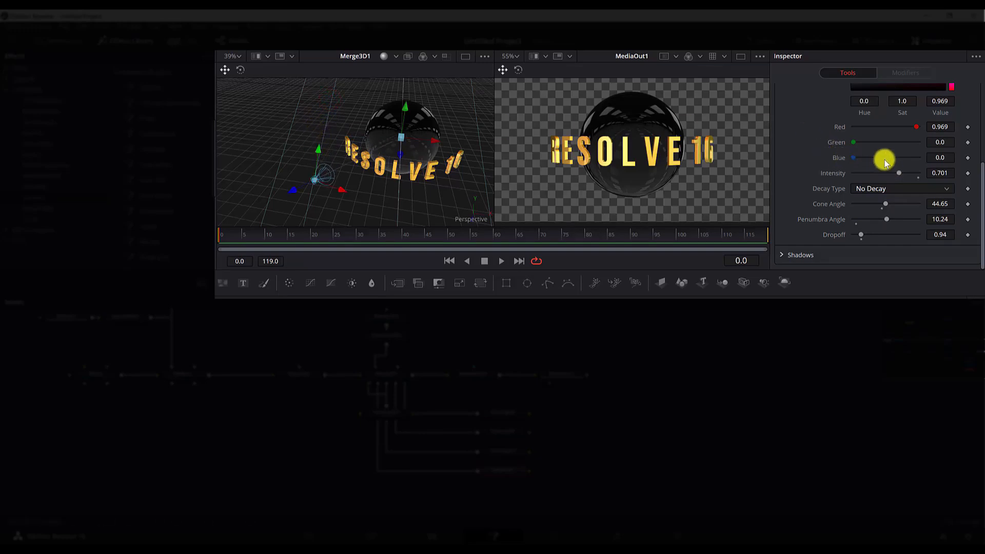
drag(903, 176, 929, 185)
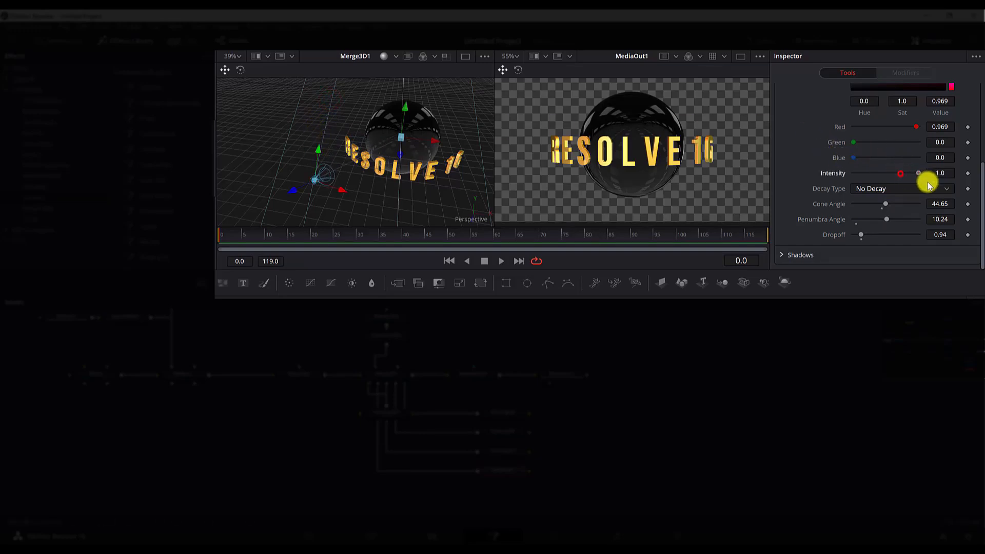
scroll(893, 142, up, 2)
drag(898, 118, 809, 55)
scroll(885, 110, down, 3)
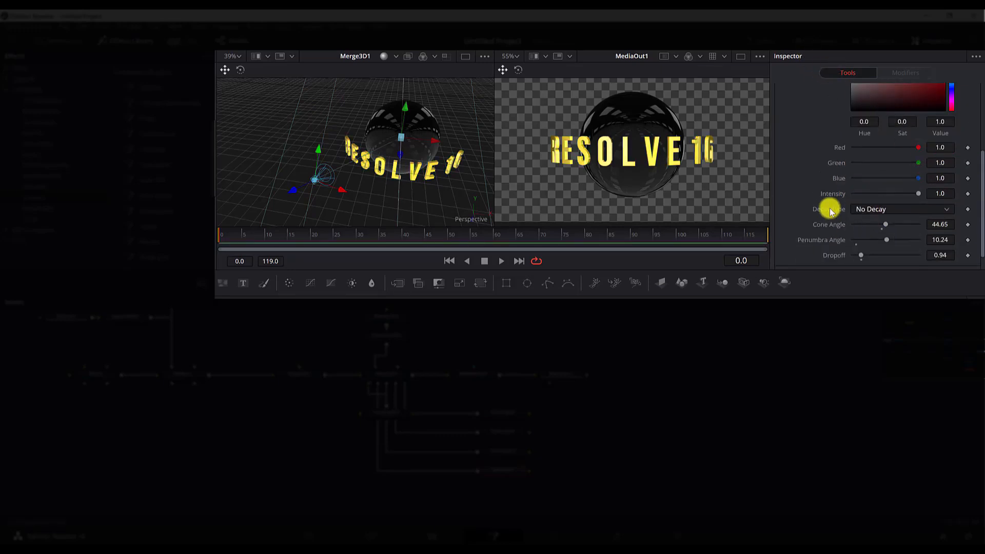
Step: Narrow SpotLight1's beam to a cone angle of 26.22 and a penumbra angle of 4.41
click(901, 195)
drag(902, 196, 872, 208)
scroll(898, 205, down, 1)
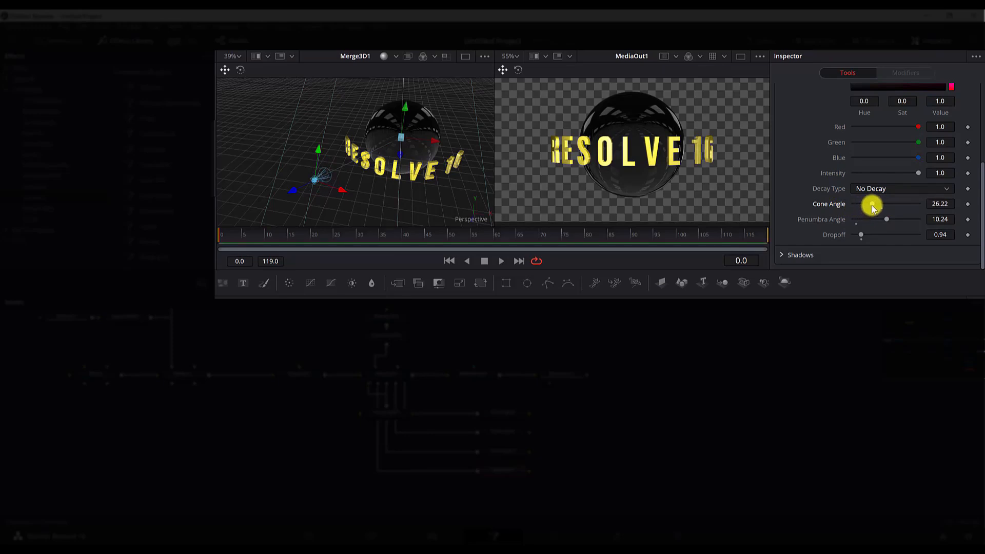
mouse_move(887, 218)
mouse_down()
mouse_move(850, 222)
mouse_move(883, 206)
mouse_up()
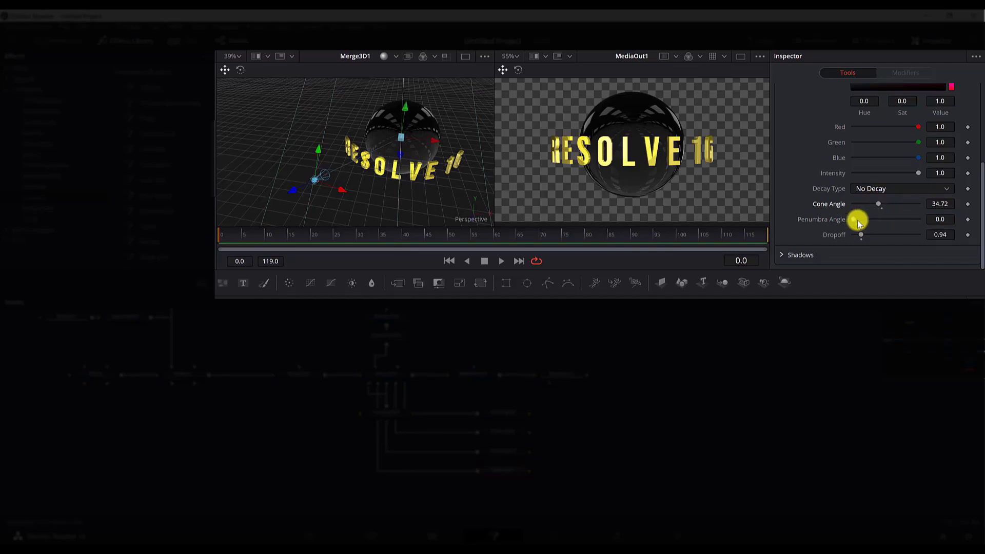
drag(852, 222, 862, 222)
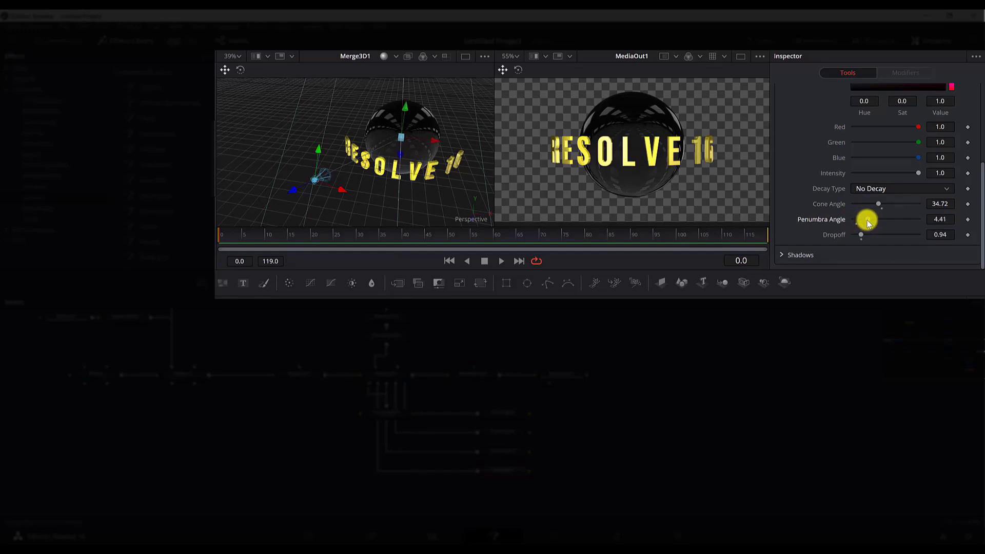
drag(878, 205, 872, 207)
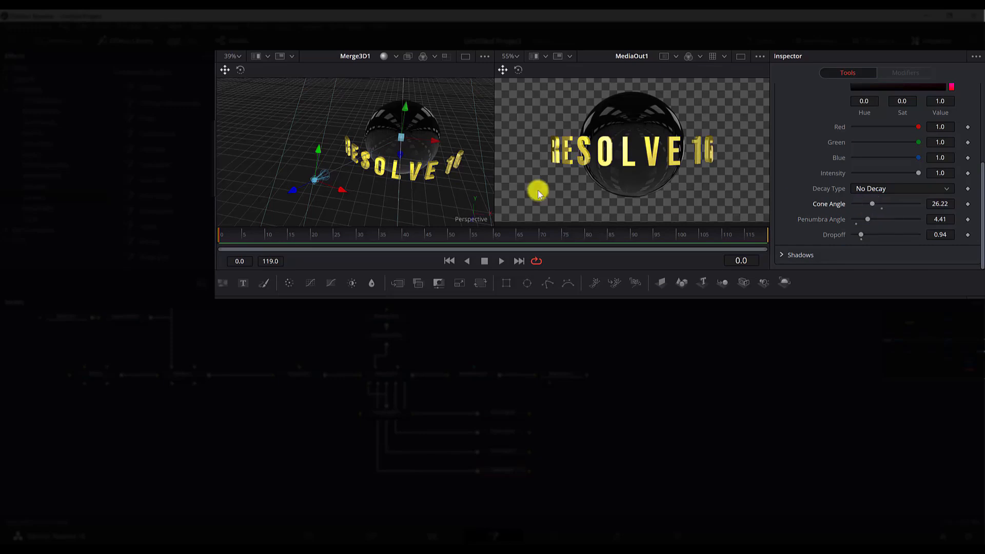
Step: Move SpotLight1 farther away from the RESOLVE 16 text and set its dropoff to 0.06 and intensity to 0.441
drag(346, 197, 344, 194)
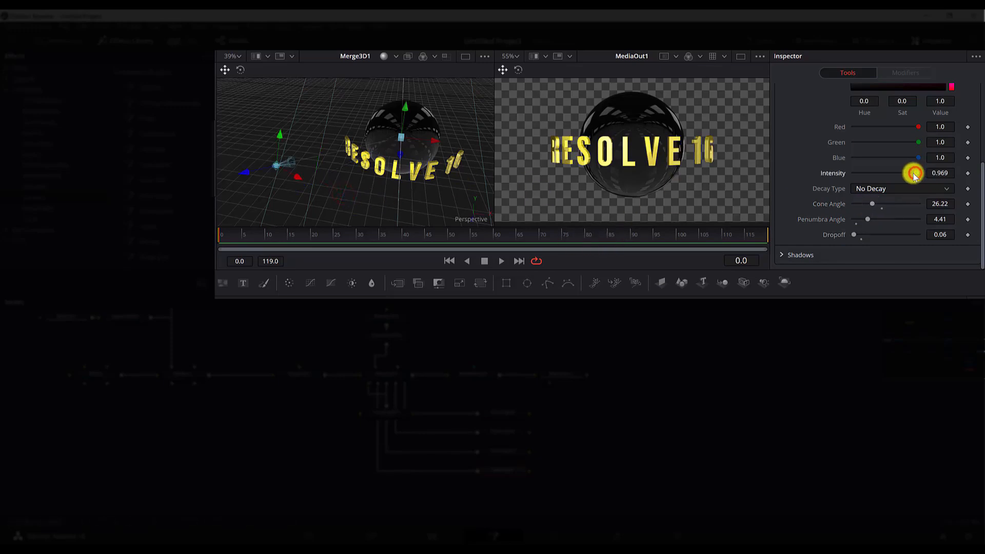
drag(898, 176, 878, 174)
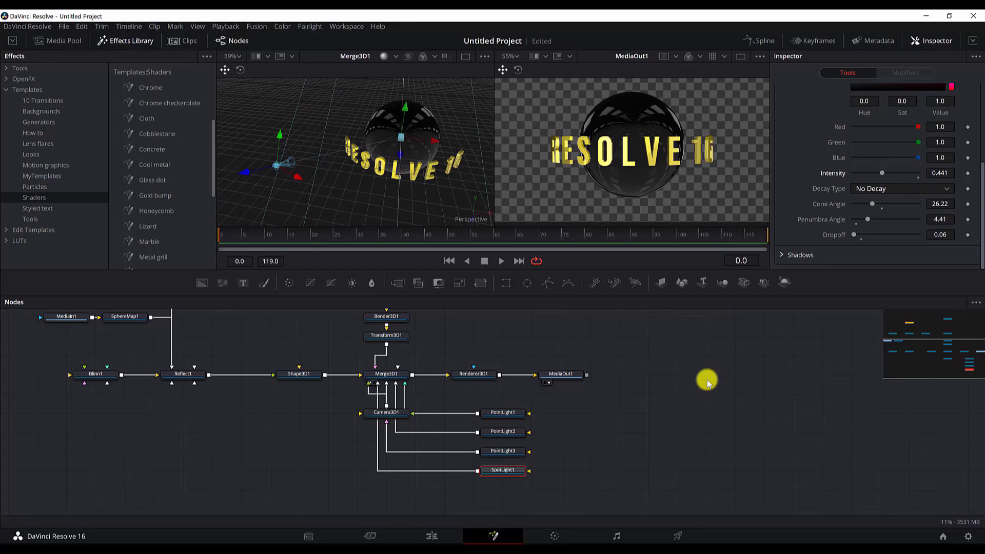
Step: Duplicate the Shape3D1 sphere node and connect the copy to Merge3D1
scroll(707, 382, up, 3)
scroll(711, 395, down, 1)
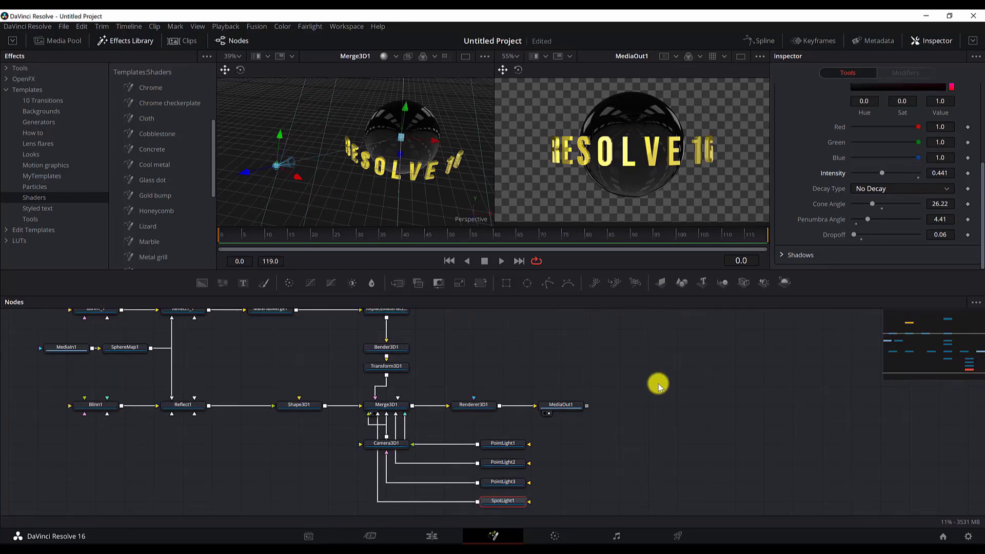
scroll(659, 388, down, 3)
scroll(659, 388, up, 3)
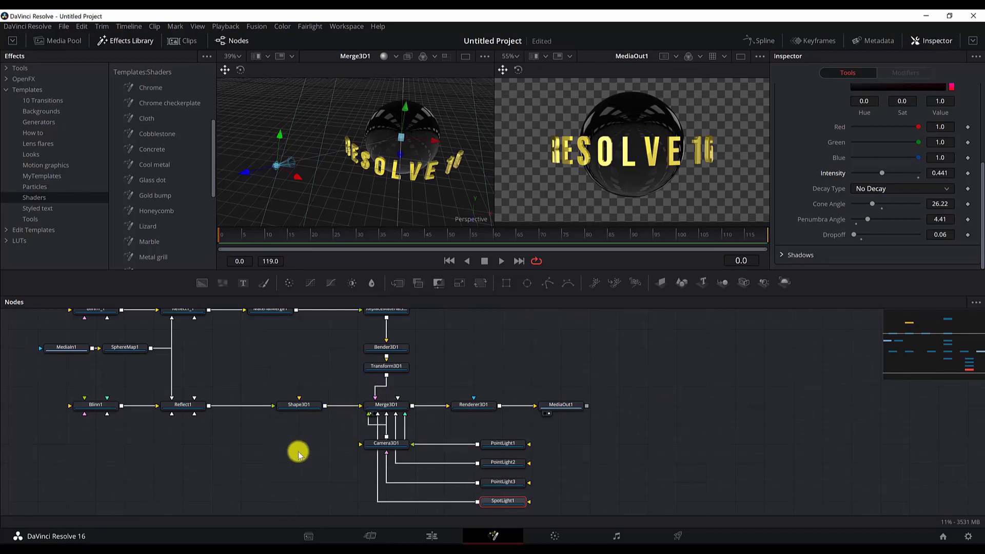
click(298, 405)
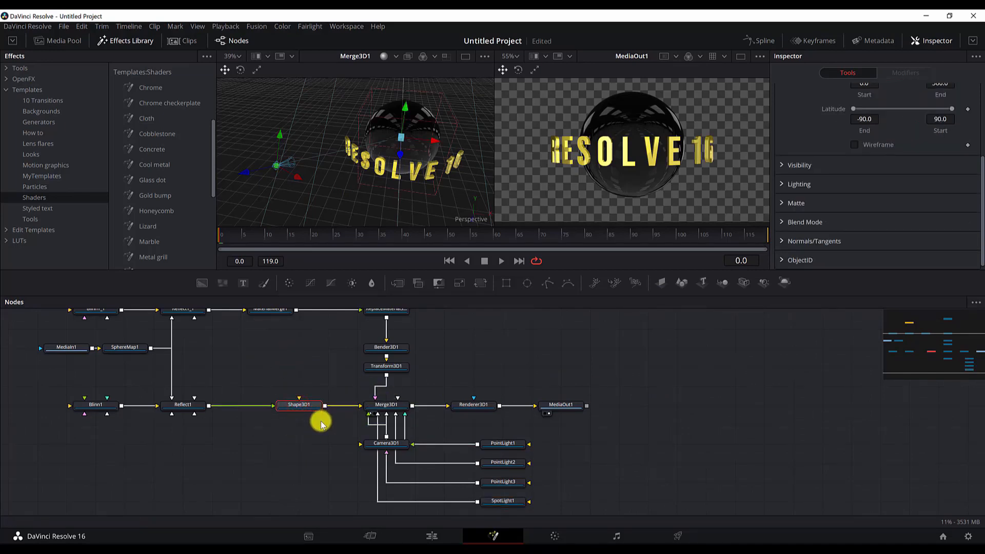
key(ctrl+c)
key(ctrl+v)
click(268, 451)
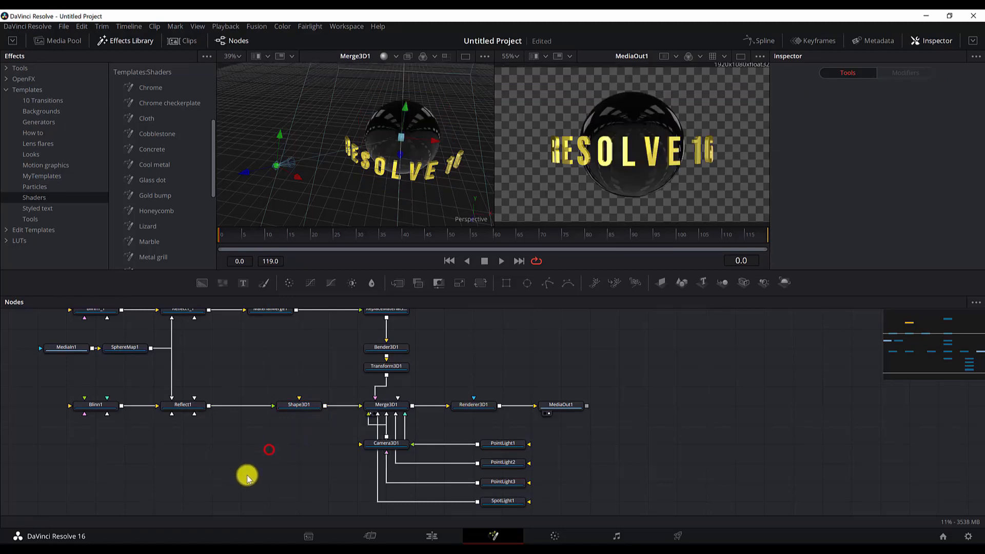
drag(276, 443, 376, 403)
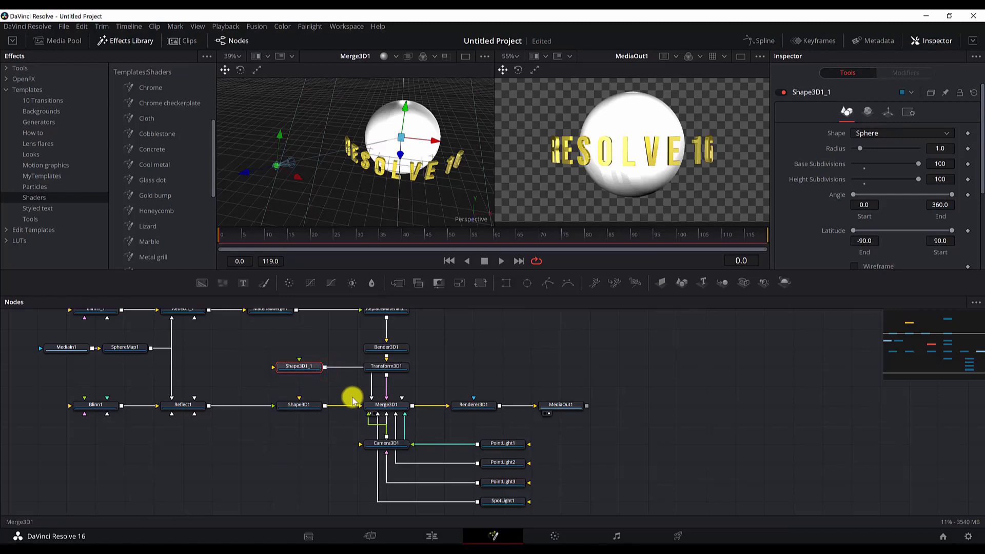
Step: Set the radius of the duplicated sphere Shape3D1_1 to 10.0 so it encloses the whole scene
scroll(352, 398, up, 1)
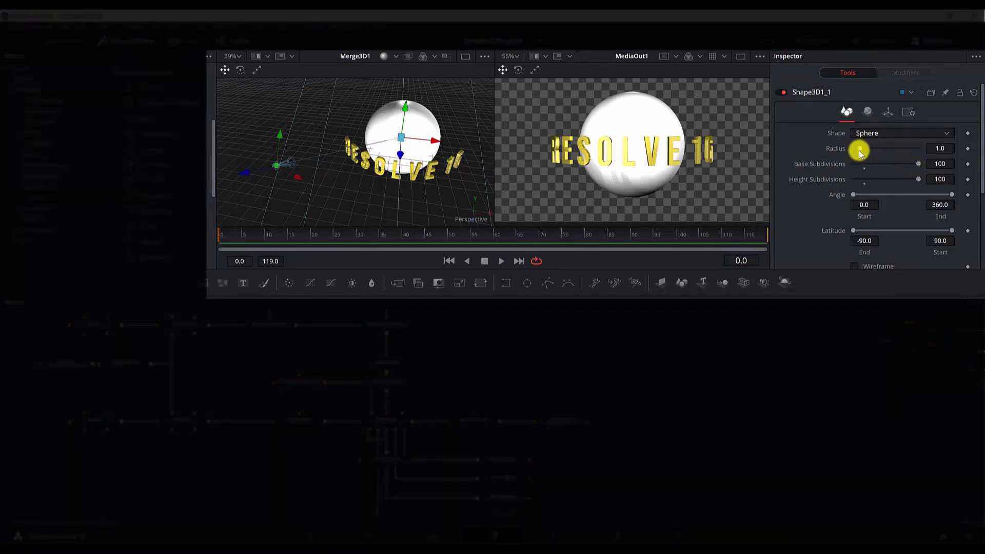
drag(861, 153, 922, 161)
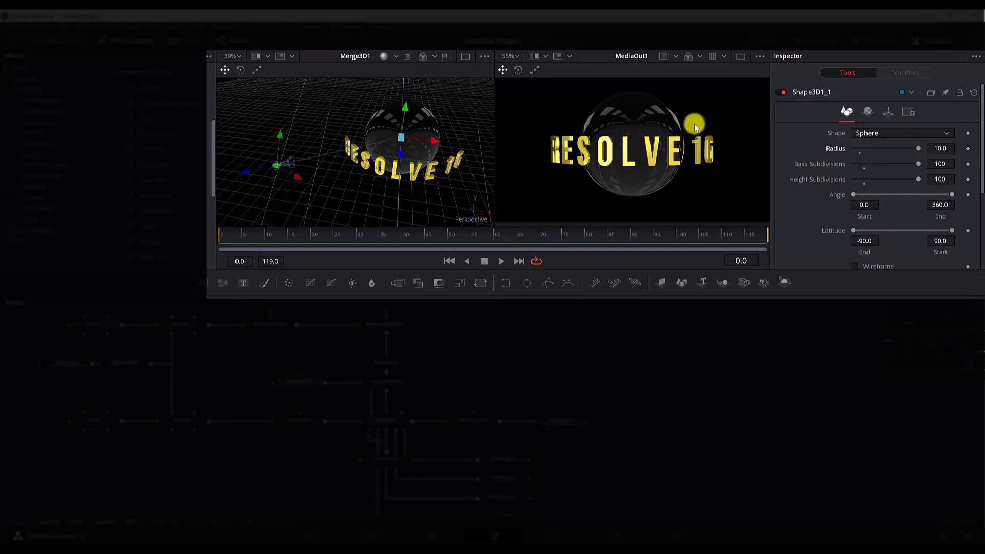
scroll(353, 151, down, 10)
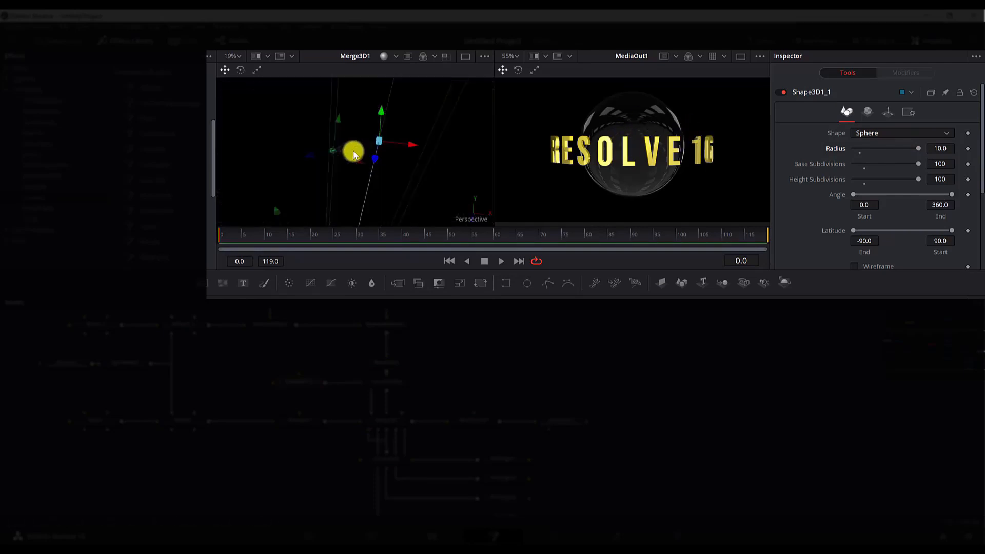
drag(401, 176, 321, 149)
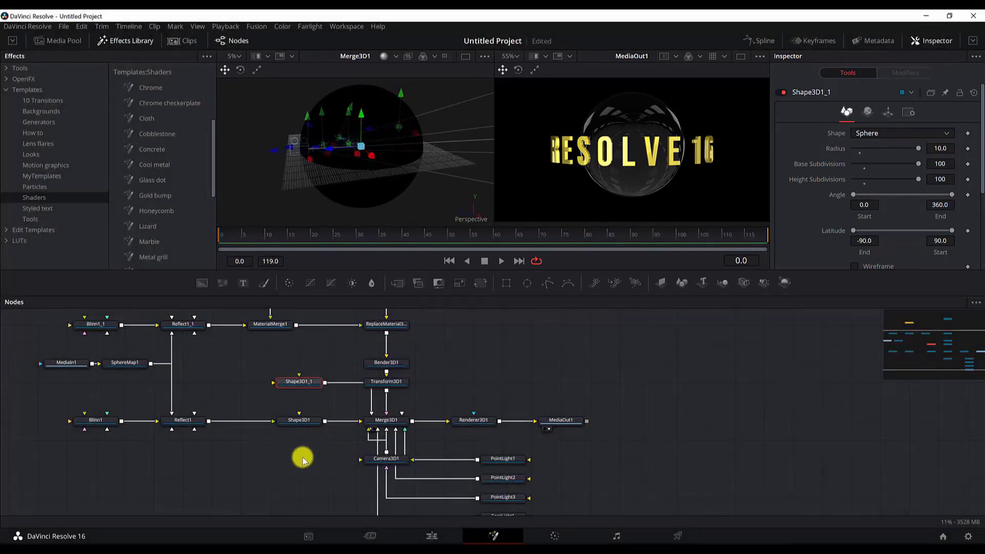
Step: Connect SphereMap1 to Shape3D1_1 as its material and set the map's rotation to X -10.3 and Y -36.5
drag(303, 460, 350, 534)
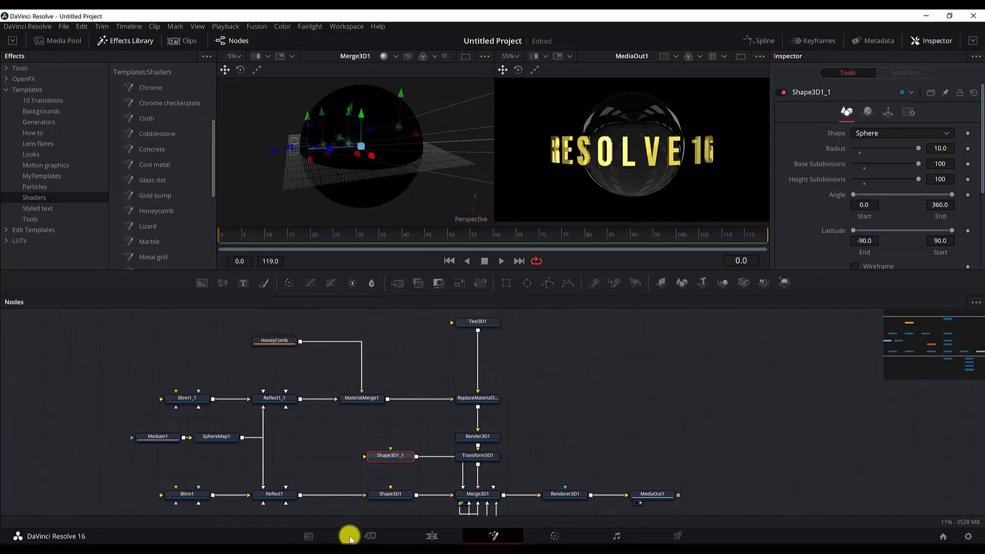
drag(321, 455, 394, 433)
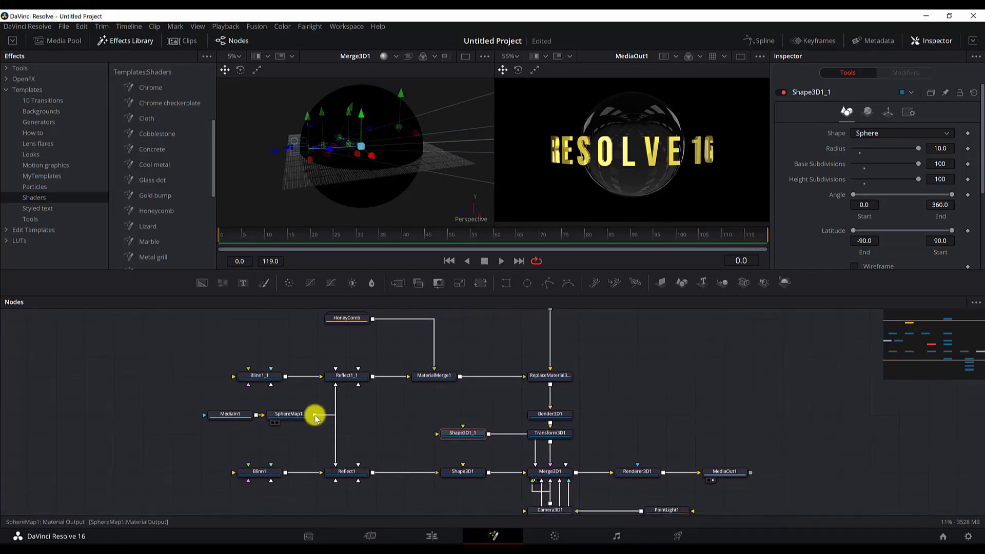
drag(314, 415, 468, 445)
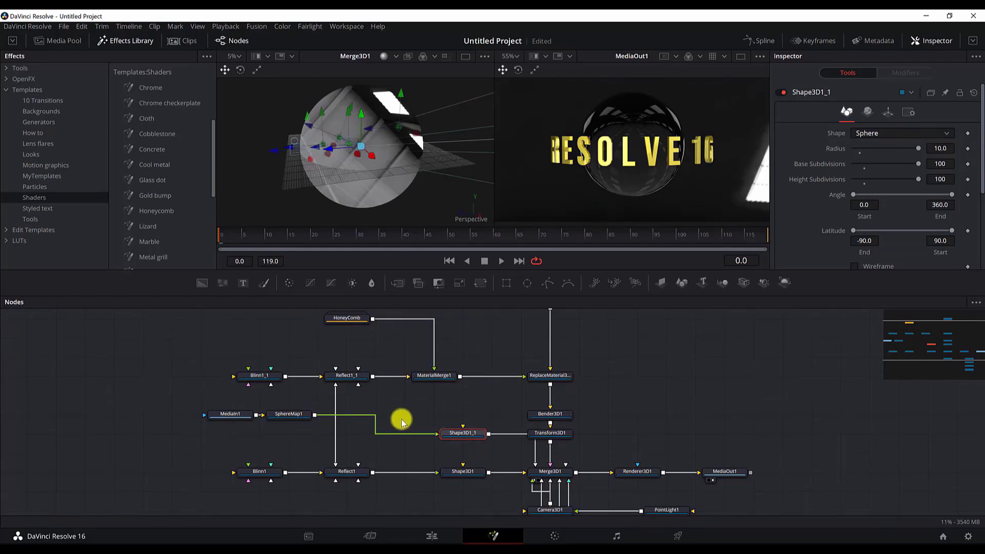
click(293, 414)
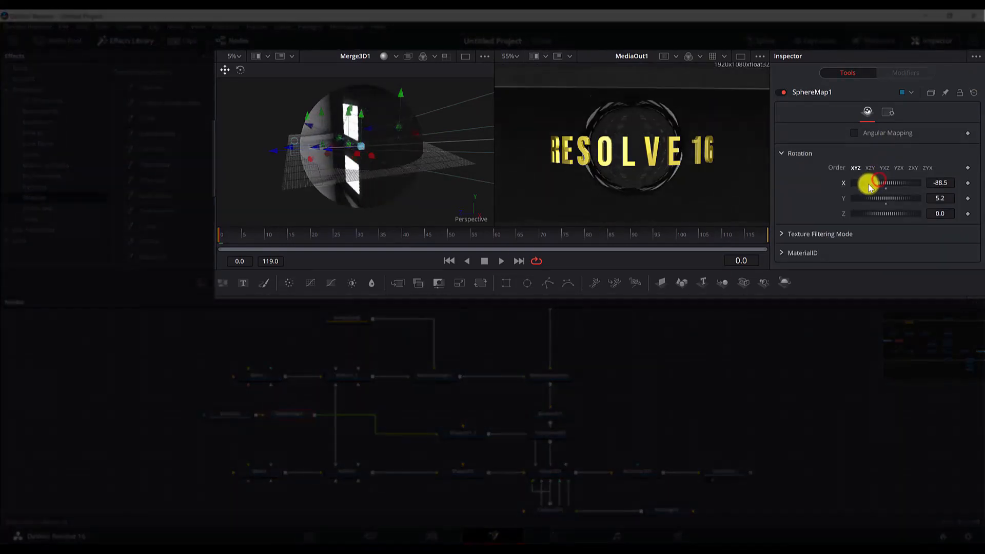
mouse_move(871, 185)
mouse_down()
mouse_move(889, 187)
mouse_move(873, 200)
mouse_move(889, 204)
mouse_move(864, 202)
mouse_up()
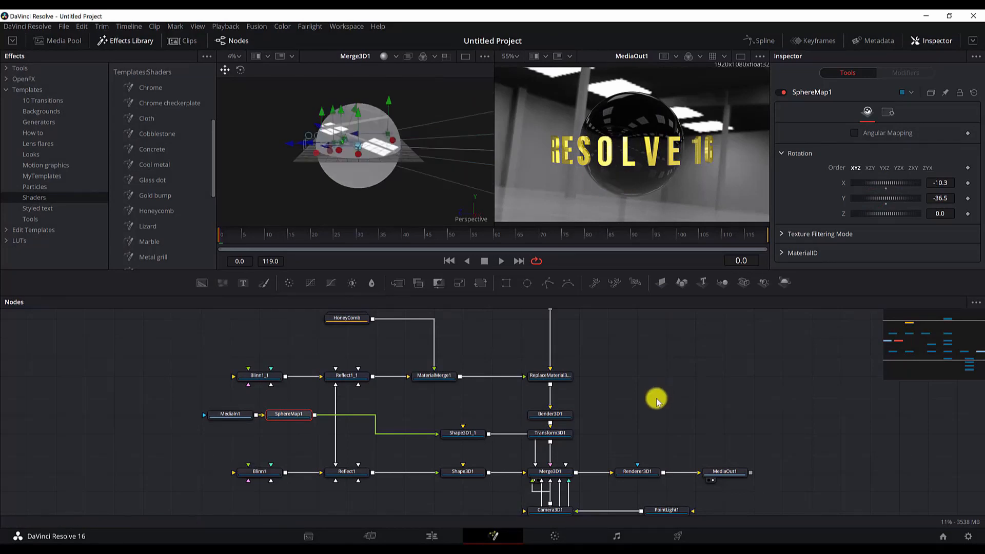
Step: Move the Camera3D1 node away from the lights to a clear spot below Shape3D1 in the node graph
drag(657, 401, 644, 308)
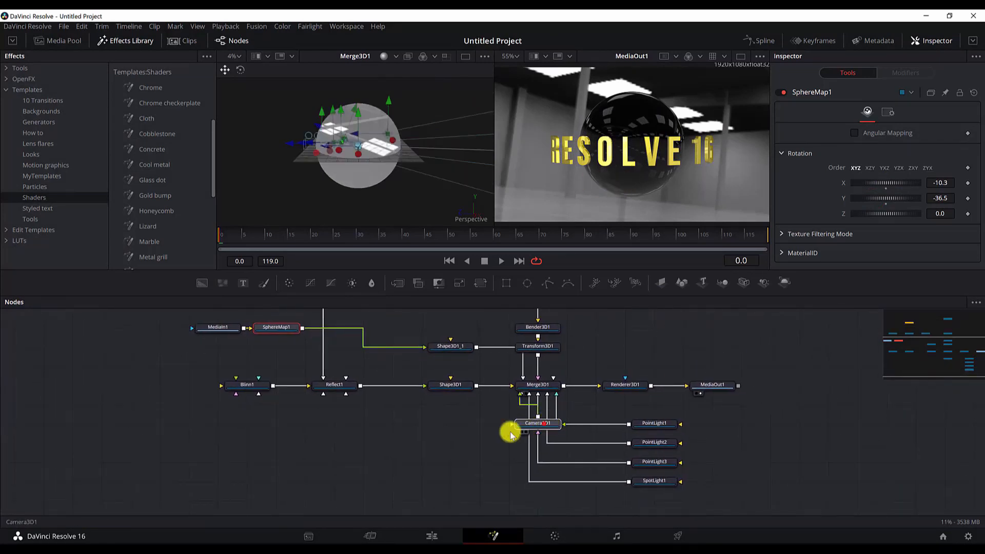
drag(548, 433, 403, 435)
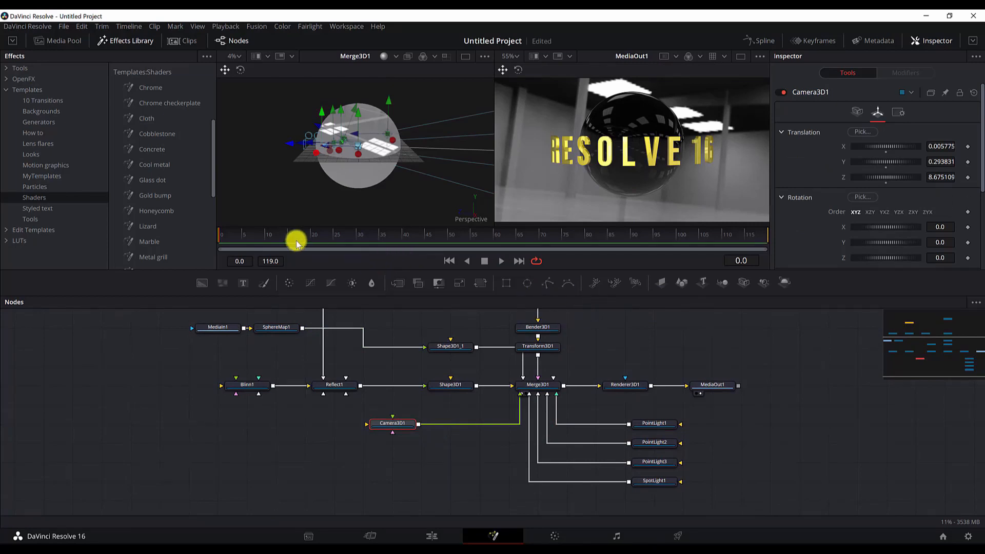
scroll(923, 156, down, 2)
scroll(908, 150, up, 2)
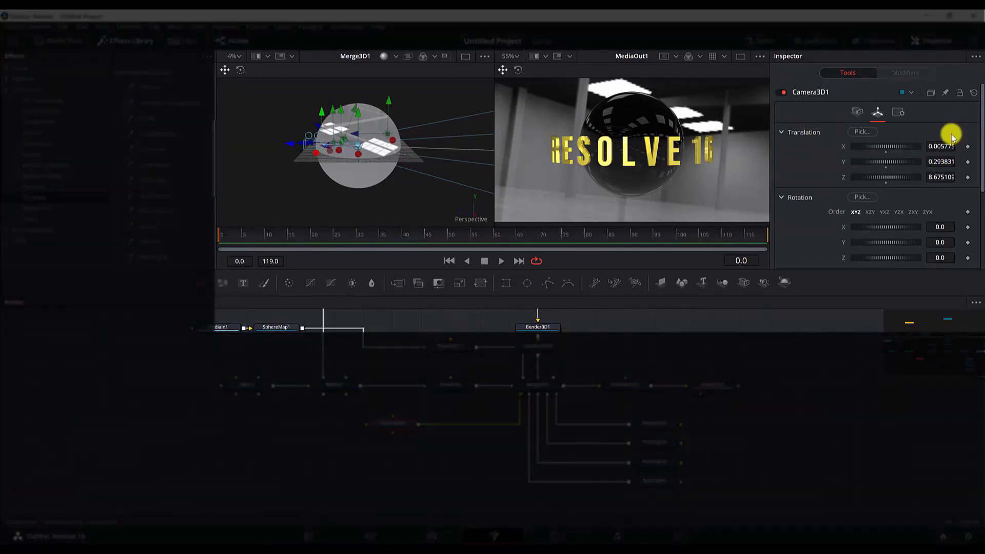
Step: Keyframe Camera3D1's translation, rotation and target groups at frame 0, and move the camera out to the side of the scene
right_click(950, 134)
click(952, 170)
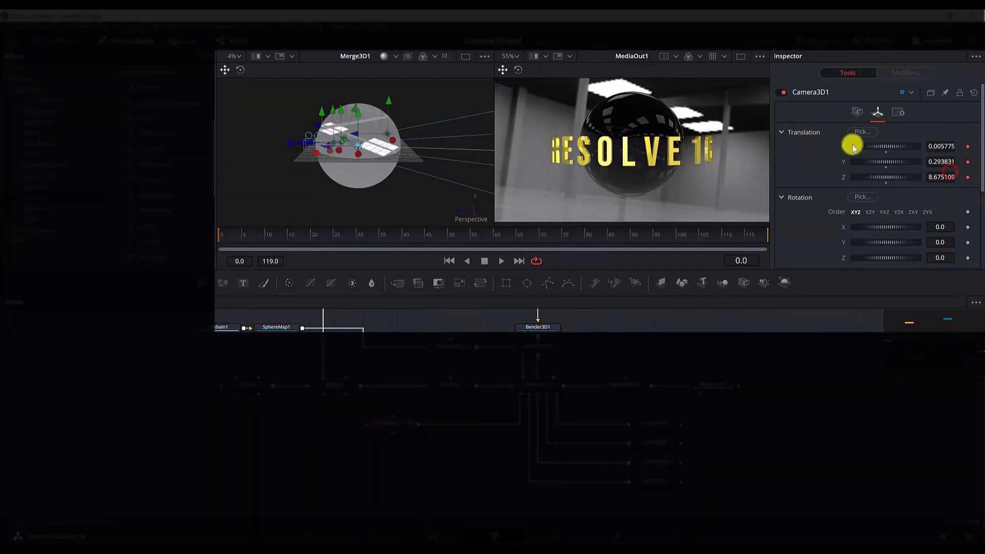
scroll(839, 163, down, 2)
right_click(819, 174)
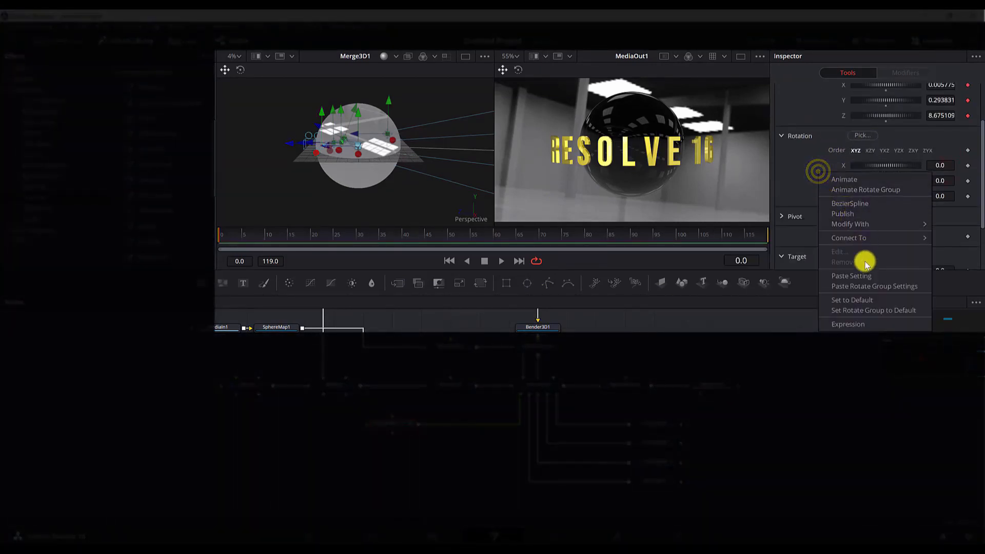
click(879, 189)
scroll(872, 187, down, 1)
scroll(868, 186, down, 1)
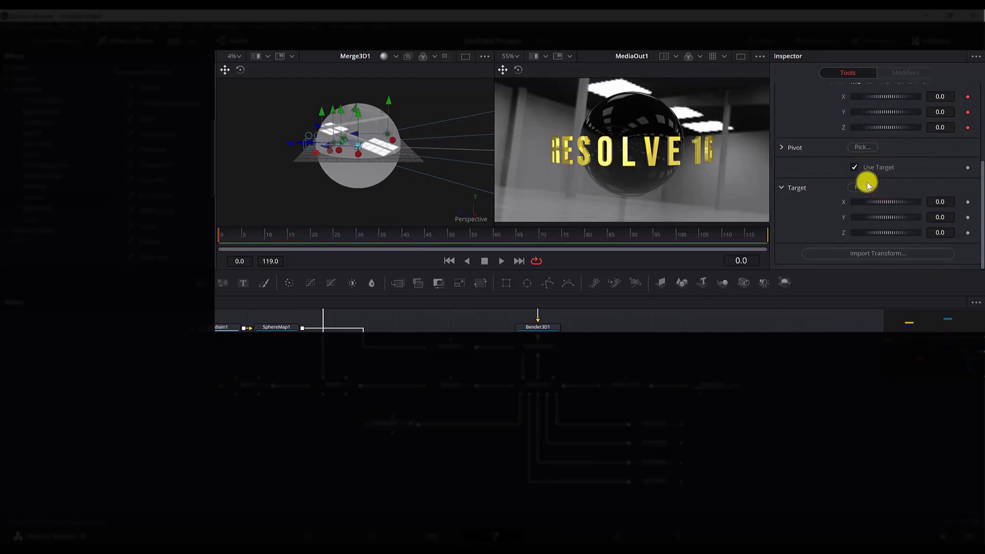
right_click(826, 200)
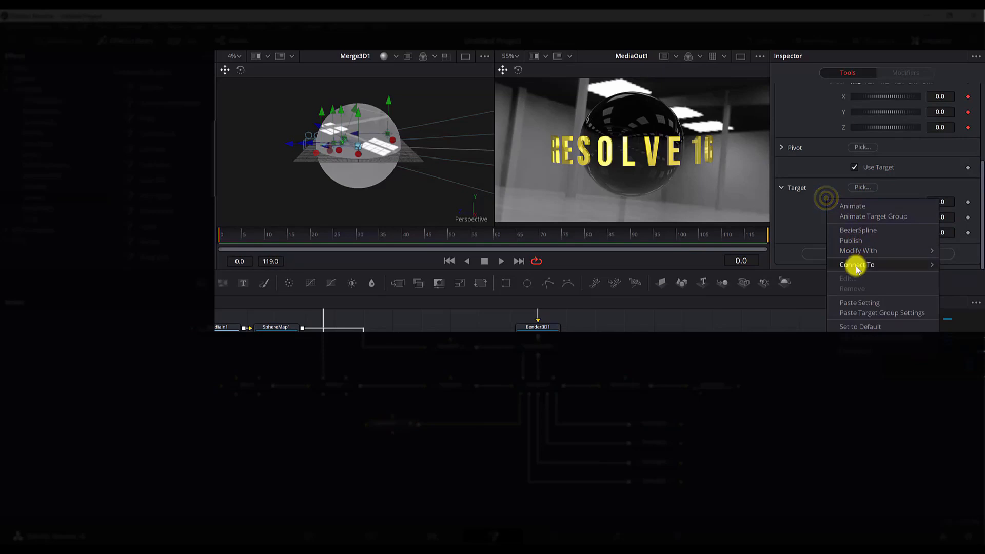
click(874, 216)
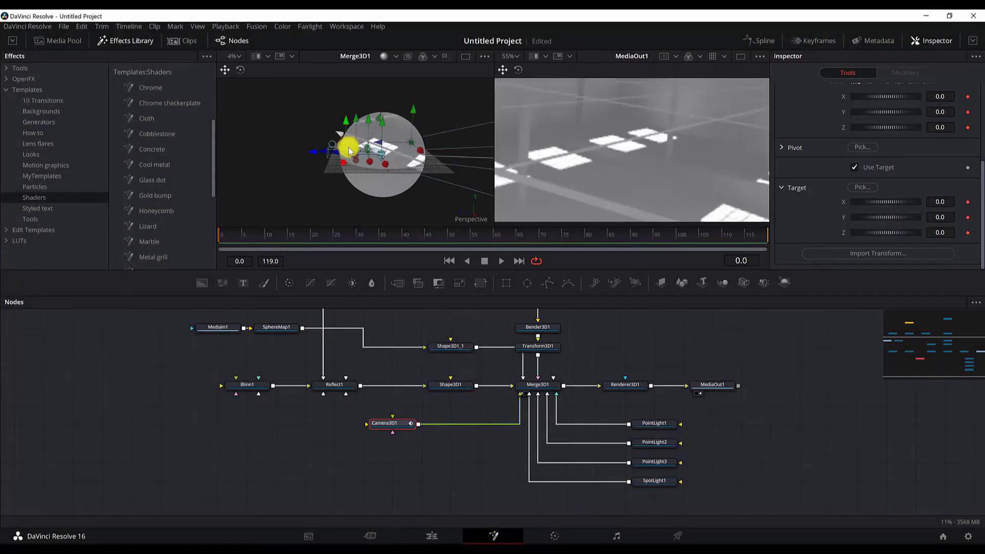
mouse_move(867, 192)
mouse_down()
mouse_move(521, 162)
mouse_move(585, 169)
mouse_move(621, 152)
mouse_move(616, 177)
mouse_move(354, 173)
mouse_move(455, 205)
mouse_move(345, 148)
mouse_move(319, 159)
mouse_move(346, 152)
mouse_move(358, 188)
mouse_move(370, 164)
mouse_move(346, 139)
mouse_move(363, 198)
mouse_up()
Step: Cut the background sphere Shape3D1_1 open by trimming the start and end of its angle range
click(457, 347)
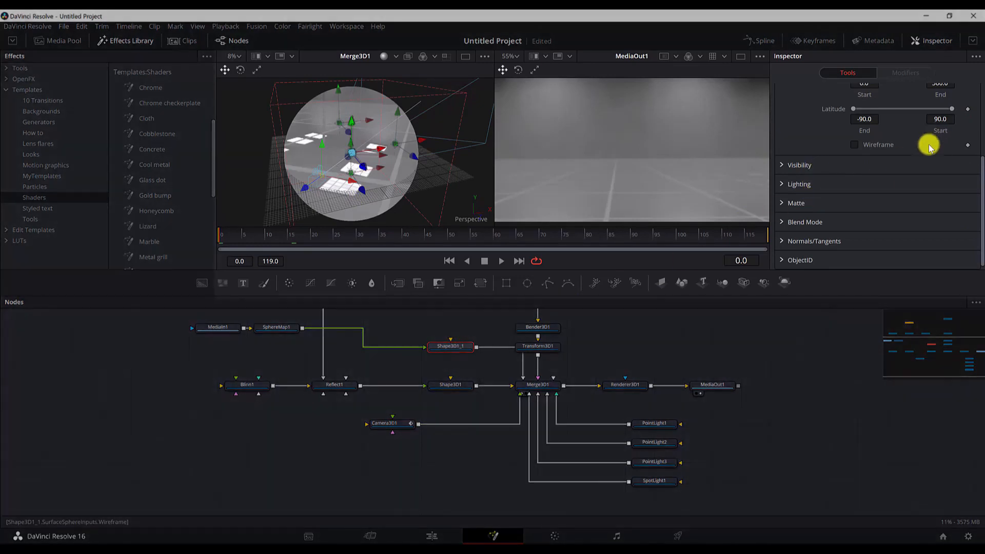
drag(951, 186, 897, 153)
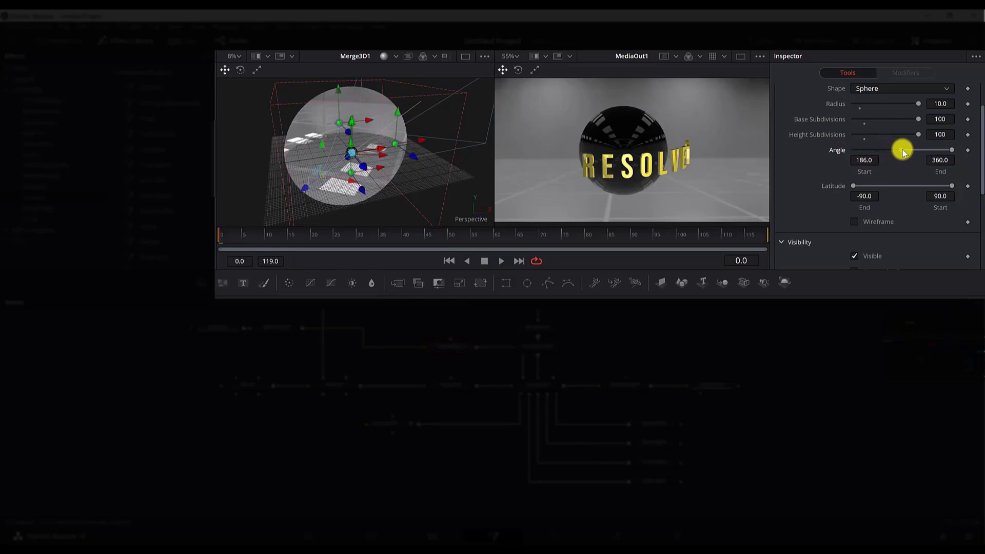
drag(951, 150, 885, 150)
Step: Rotate Shape3D1_1 to -80.9 on Y so its opening faces the camera
scroll(897, 133, up, 2)
click(886, 109)
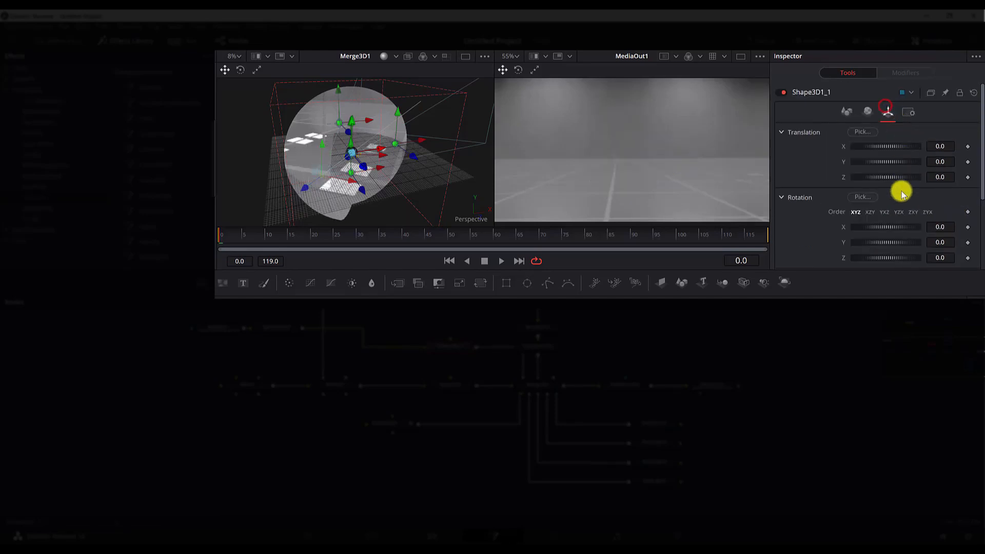
scroll(900, 198, down, 1)
drag(896, 206, 874, 224)
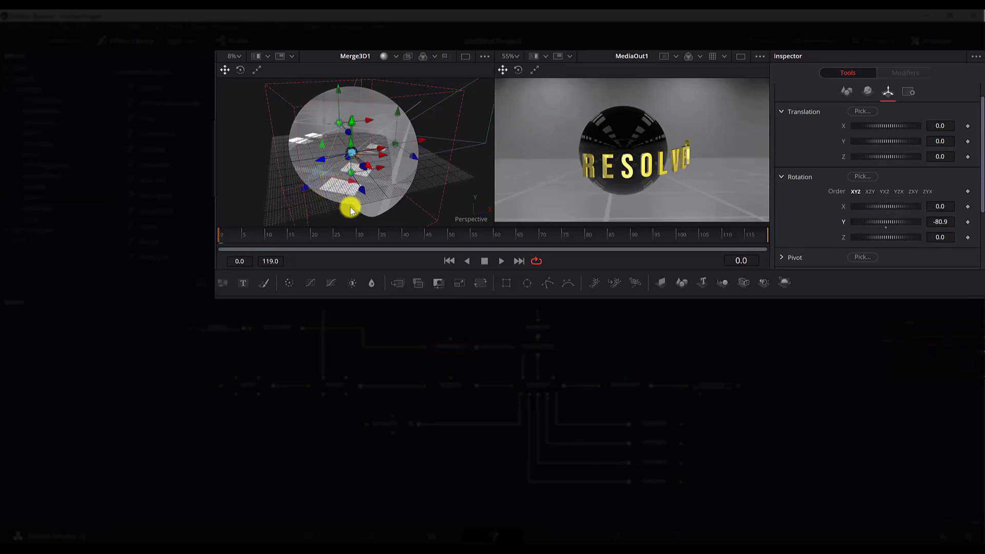
drag(348, 213, 423, 209)
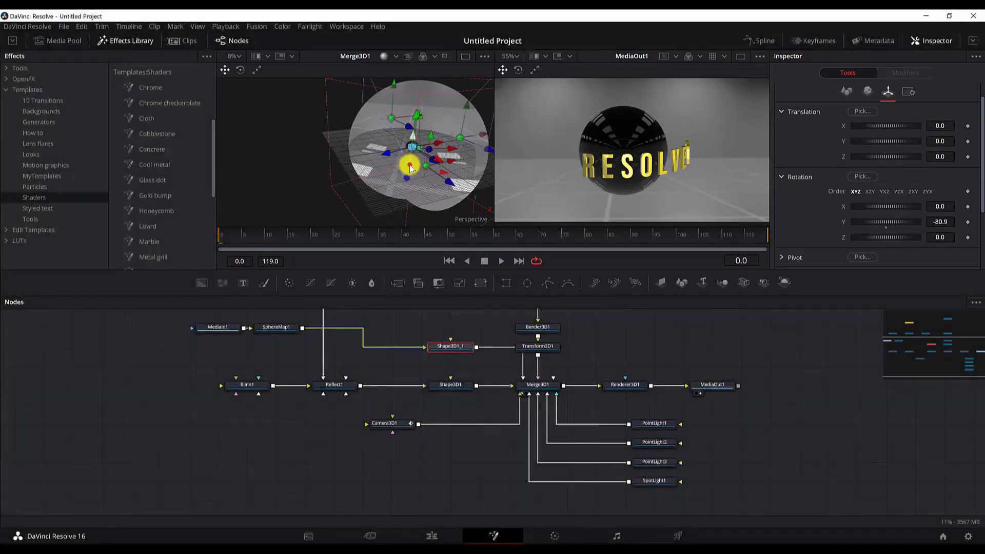
click(410, 165)
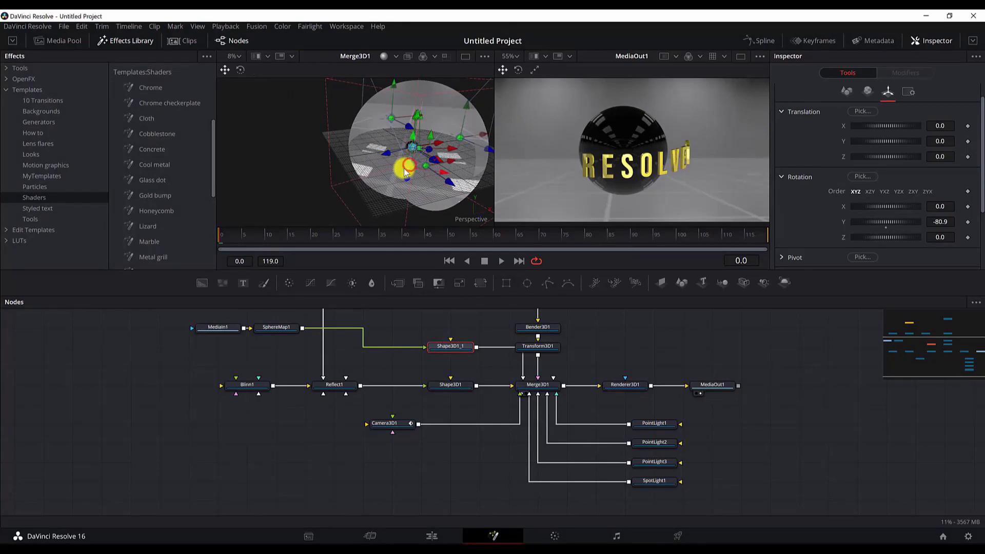
Step: Place Camera3D1 at about X -11.36, Y 1.85, Z 6.14 for frame 0, and go to frame 30
click(404, 426)
drag(412, 171, 361, 170)
drag(280, 240, 352, 241)
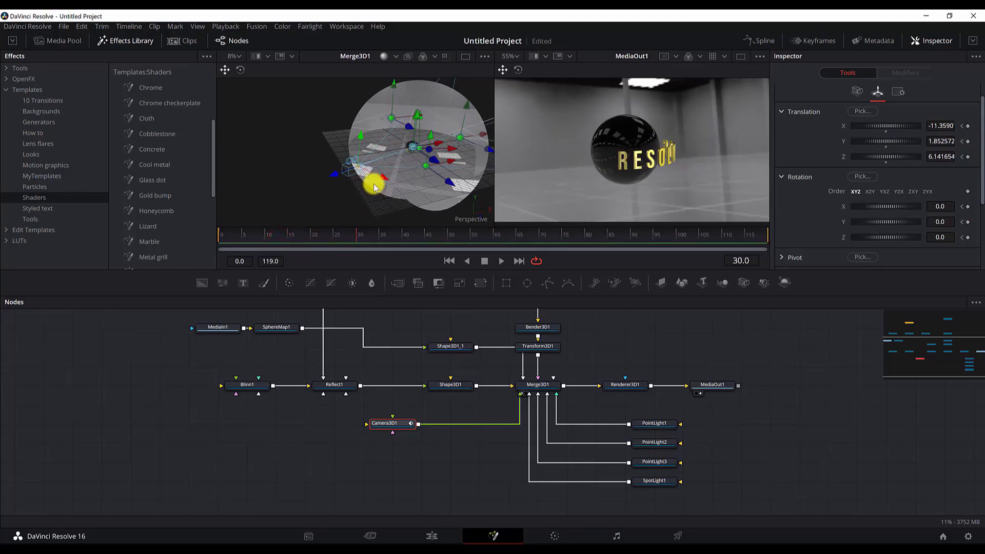
Step: Keyframe Camera3D1 around the front of the sphere: about X -2.60, Y 0.98, Z 9.64 at frame 30, with further positions at frames 50 and 70
drag(358, 170, 431, 228)
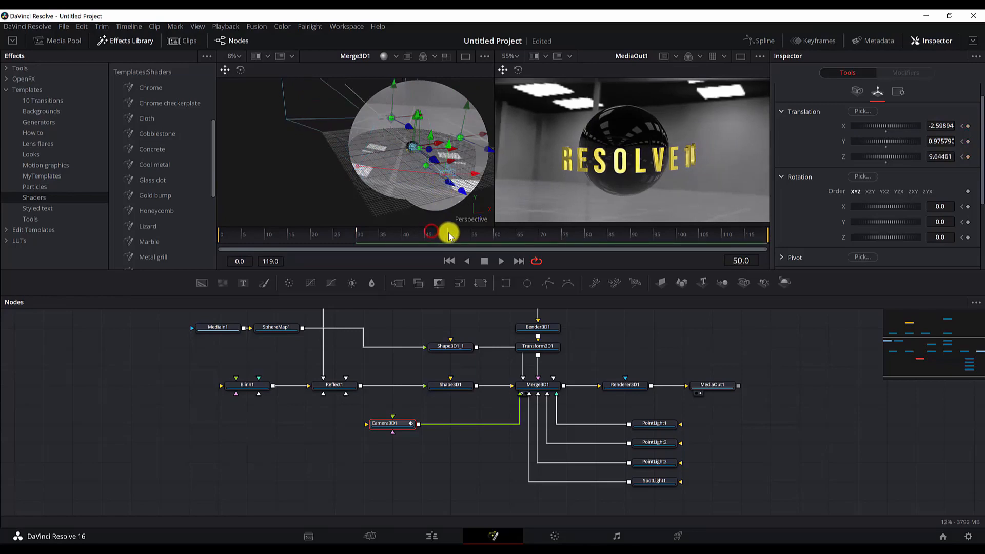
drag(421, 191, 185, 183)
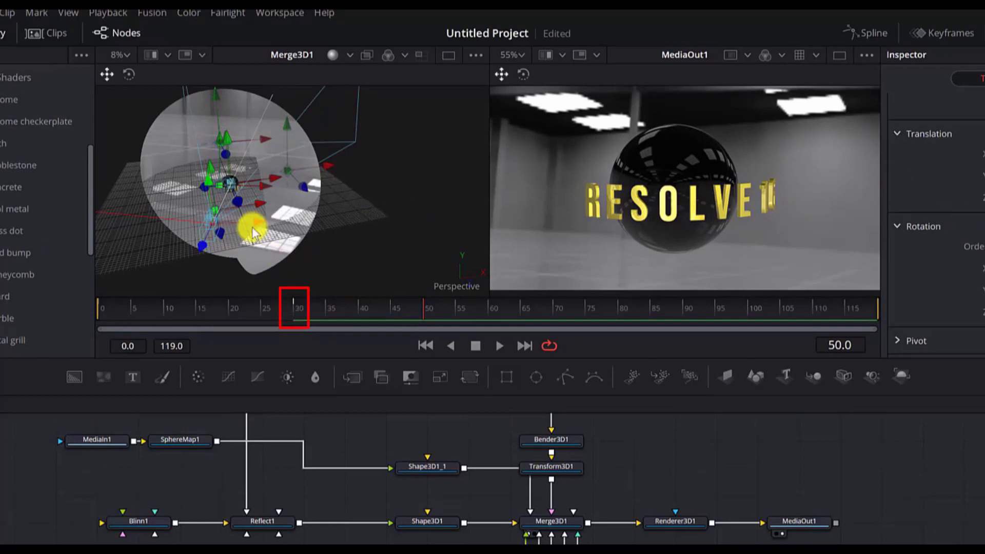
drag(214, 230, 325, 221)
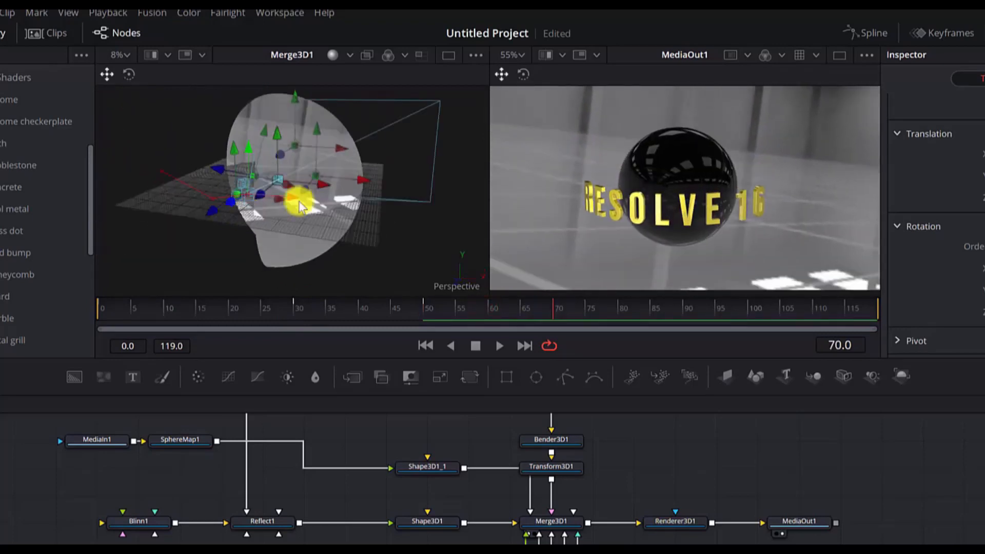
drag(298, 203, 265, 197)
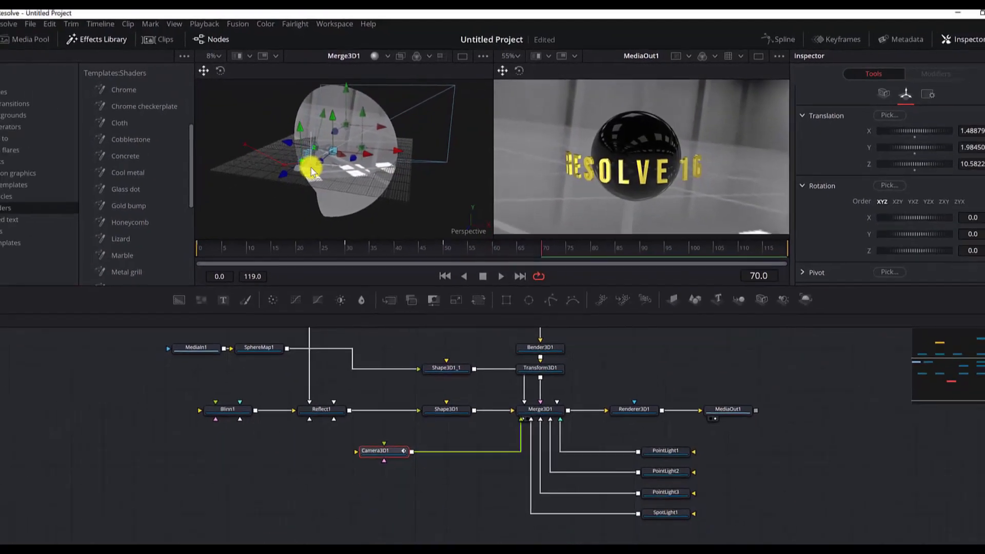
Step: Set the radius of the background sphere Shape3D1_1 to 20 so it encloses the lights and the camera path
click(430, 454)
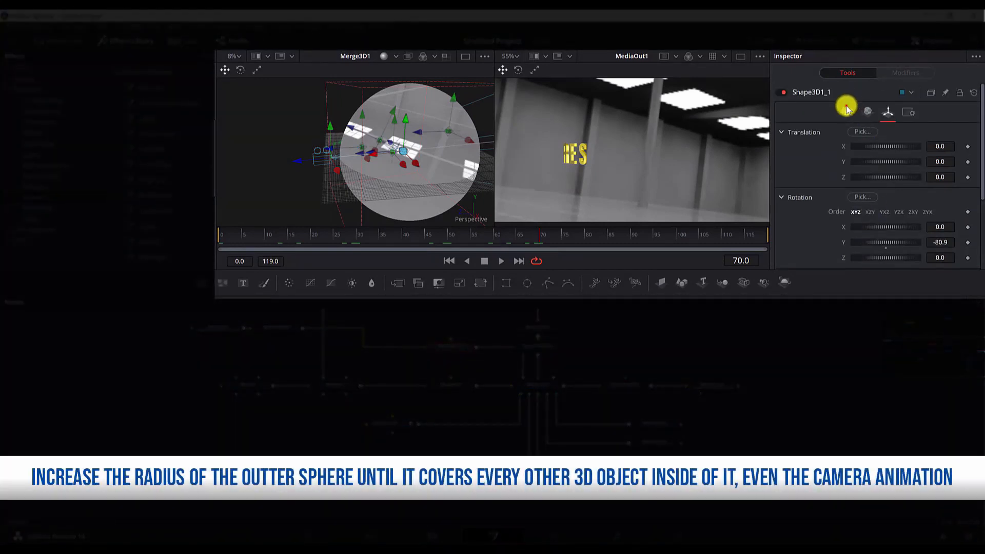
click(847, 111)
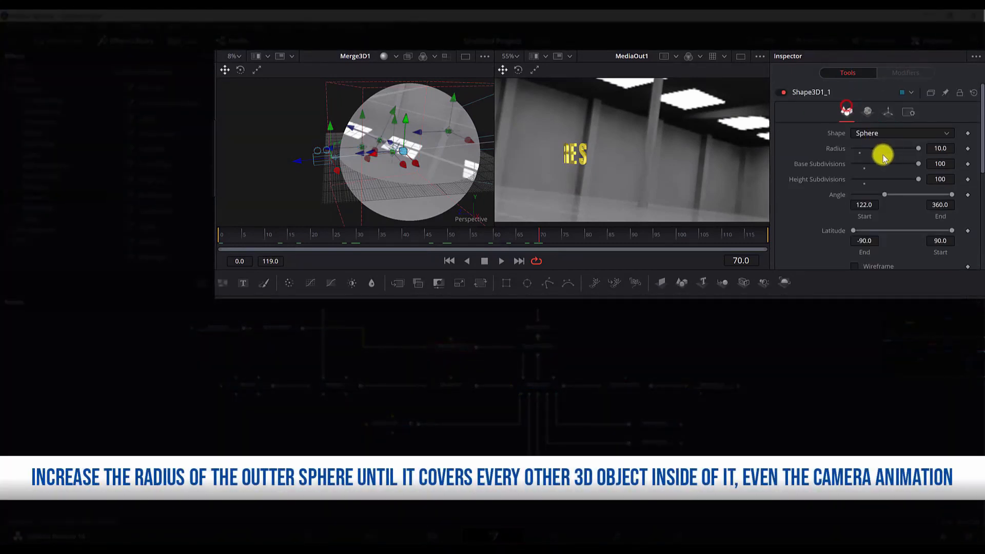
click(919, 148)
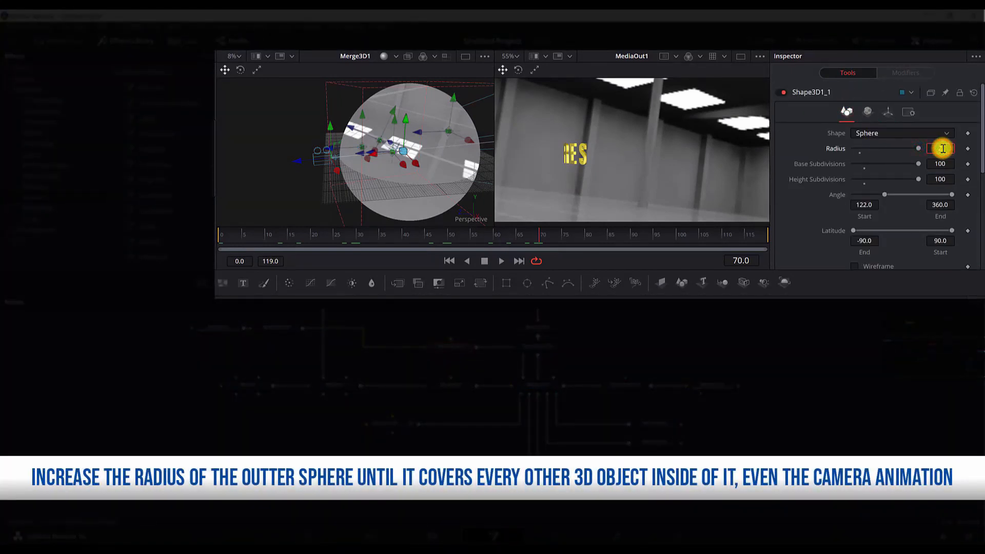
text(20)
key(Tab)
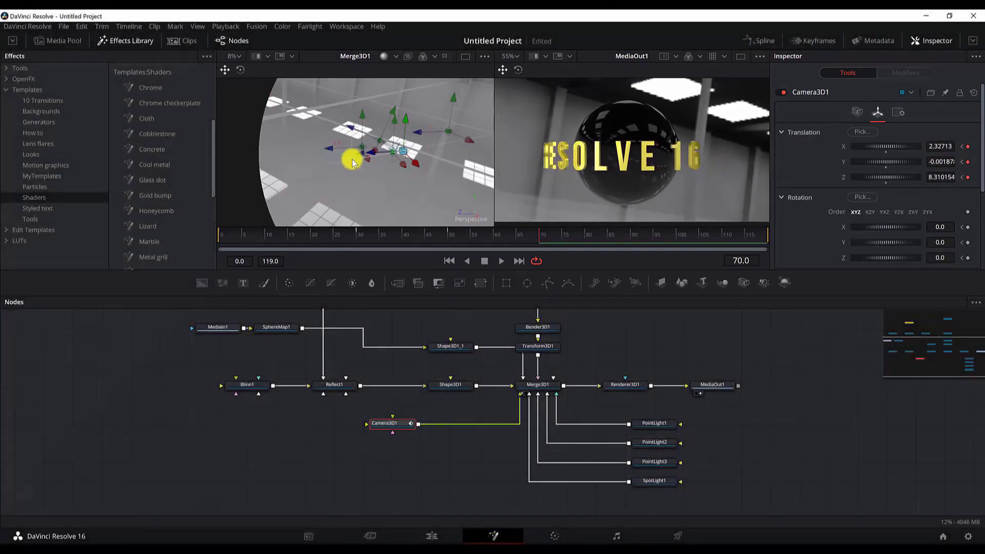
Step: Shift Camera3D1 slightly at frame 115 to keyframe its end position, and scrub through the early frames to preview the move
drag(567, 236, 746, 239)
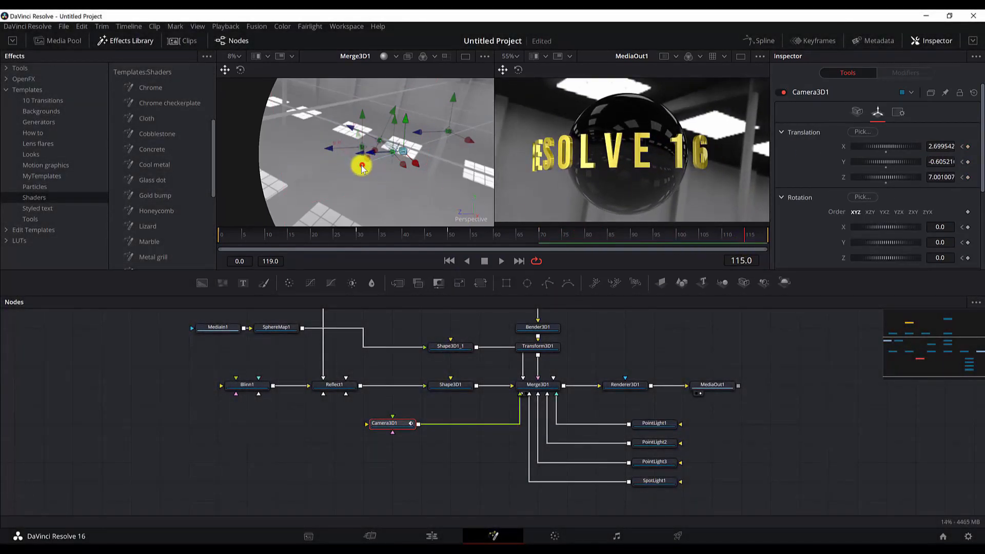
mouse_move(349, 176)
mouse_down()
mouse_move(334, 165)
mouse_move(348, 168)
mouse_move(346, 180)
mouse_up()
drag(267, 233, 360, 239)
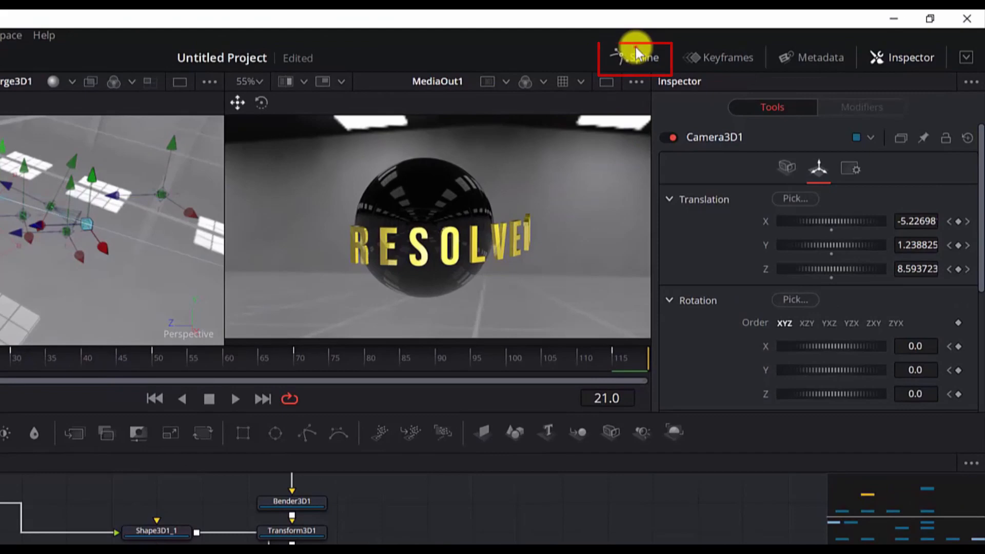
Step: Display all Camera3D1 animation curves in the spline editor, fit them to the view, and smooth all their keyframes
click(636, 51)
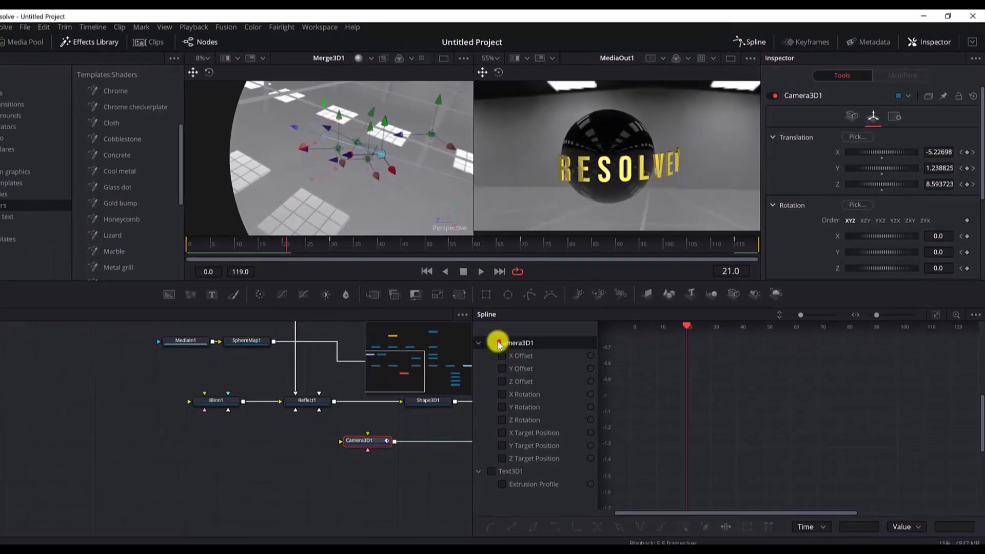
click(493, 342)
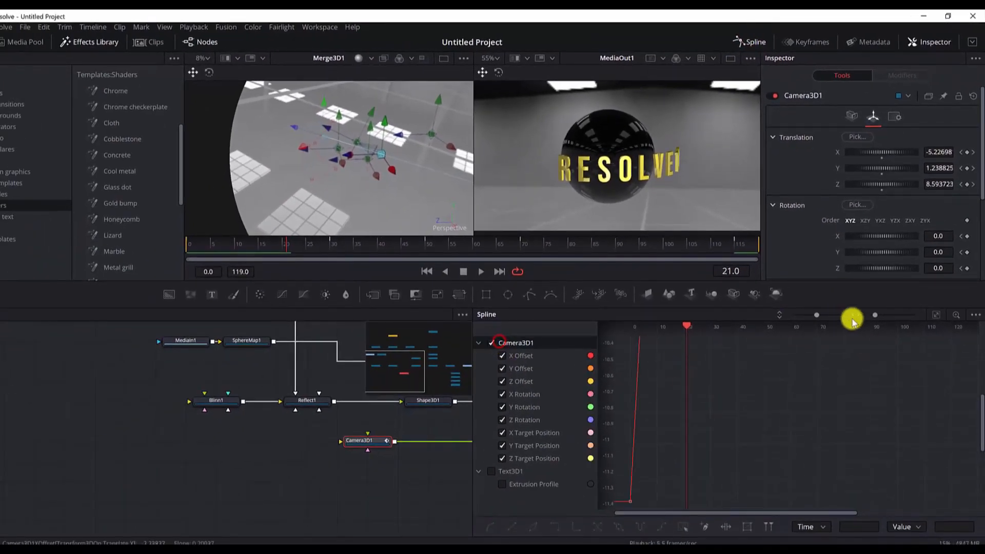
click(937, 314)
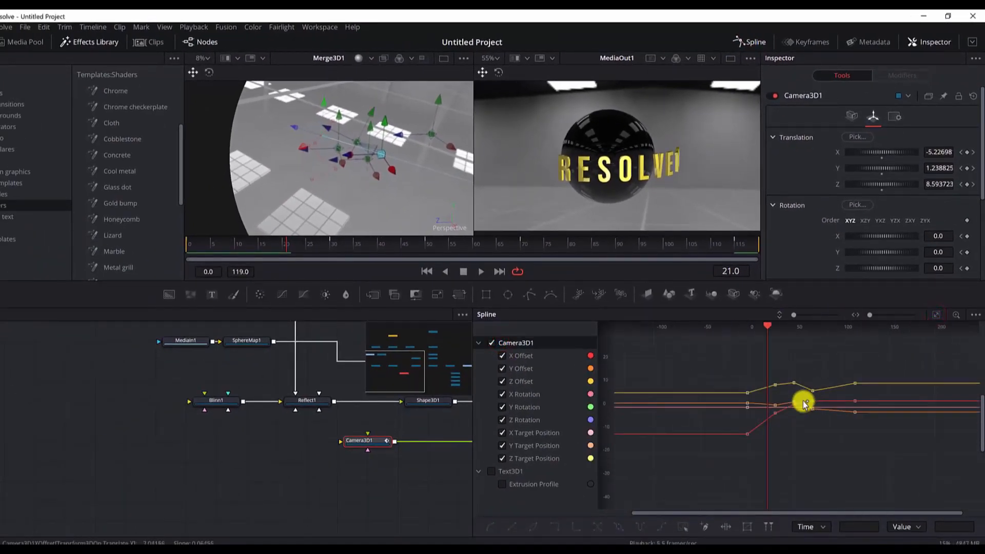
drag(715, 359, 911, 472)
key(s)
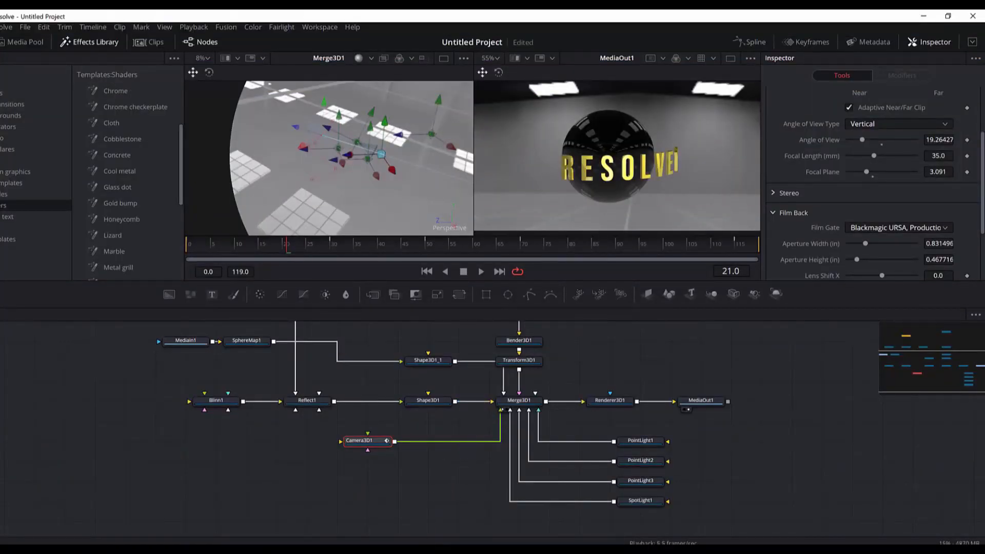
Step: Go to the Edit page and play the Fusion composition from the start of the timeline
click(414, 551)
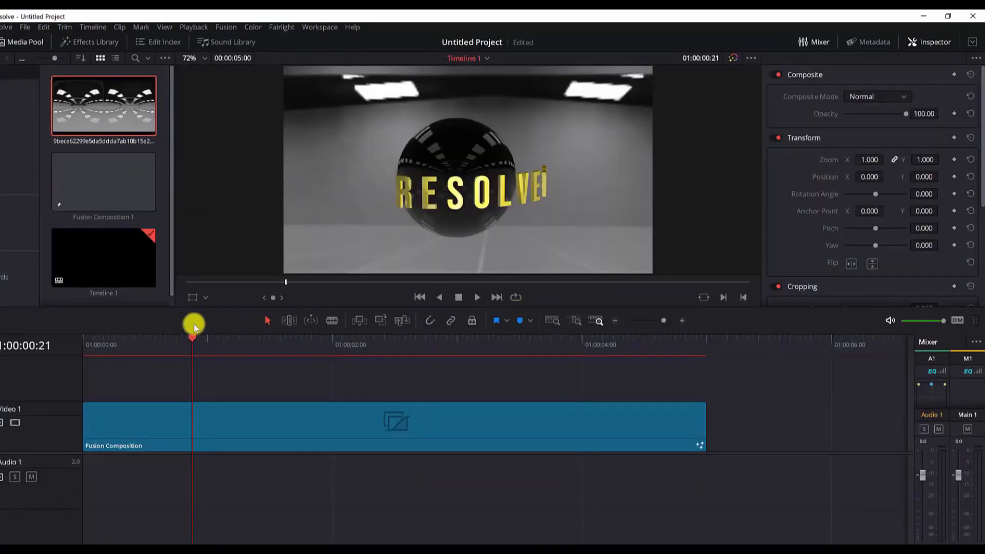
drag(149, 346, 66, 346)
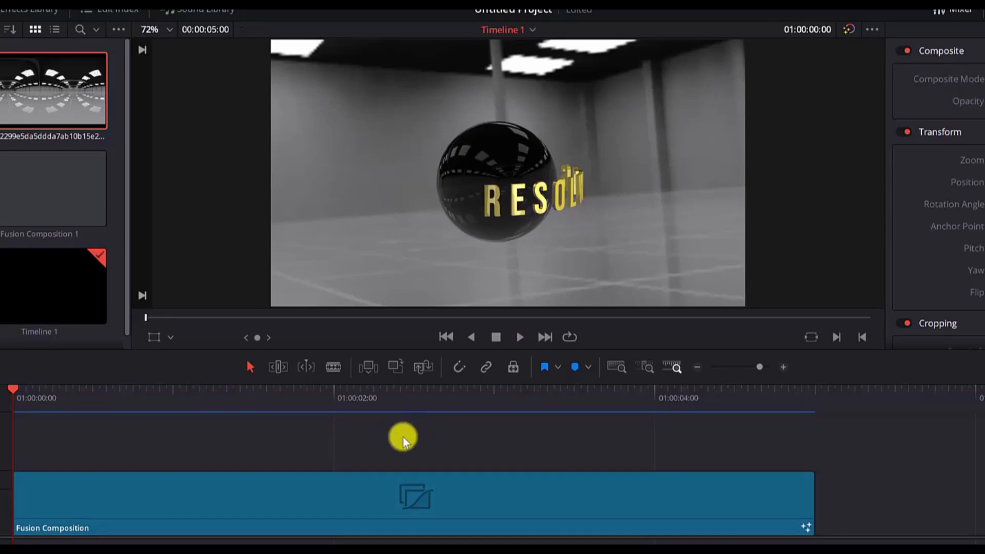
click(522, 340)
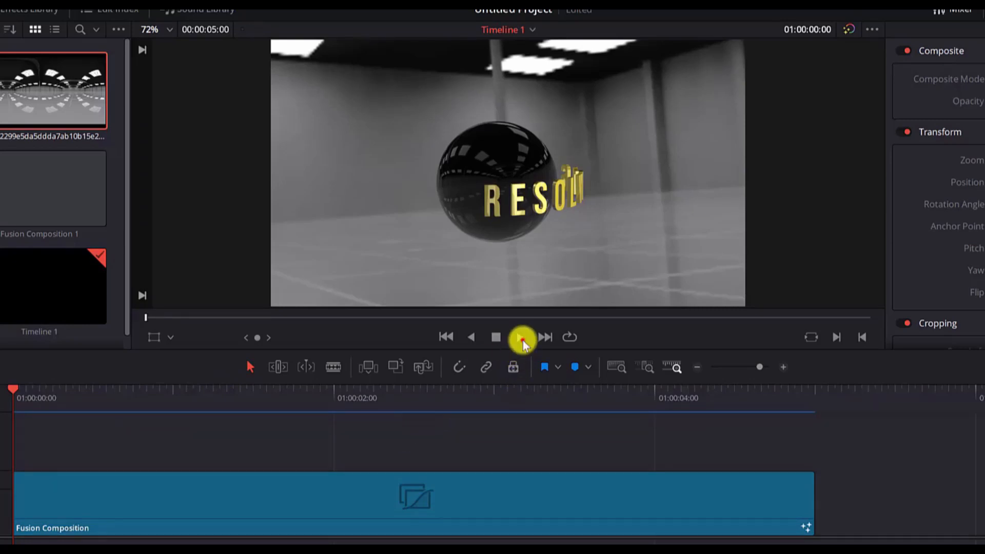